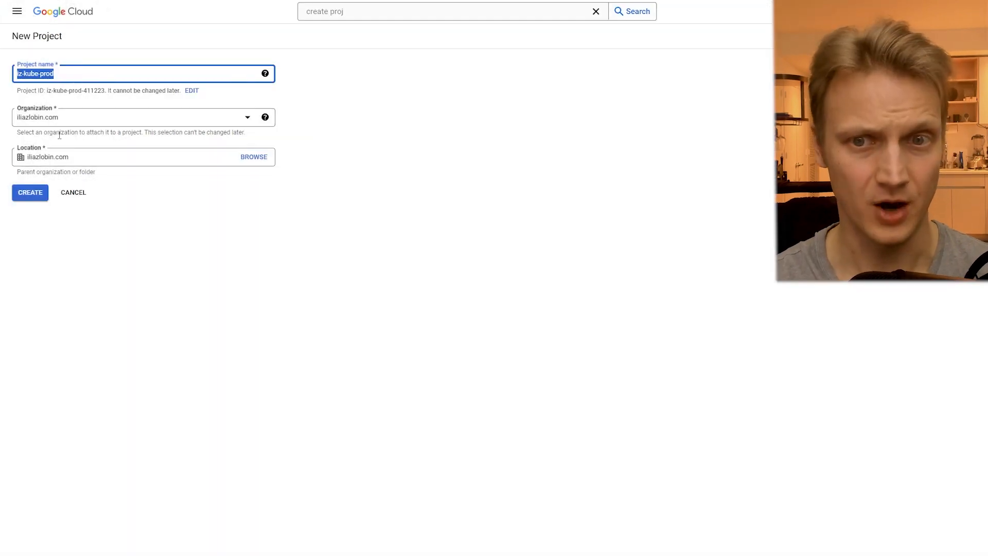
- Create the iz-kube-prod project and enable the Compute Engine API for its VPC networking
{"action": "left_click", "coordinate": [42, 192]}
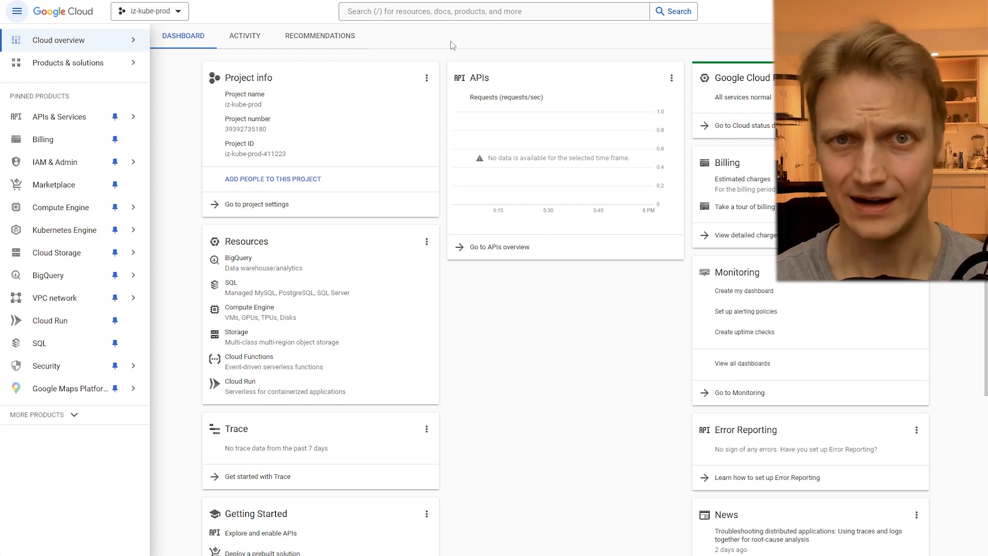
{"action": "left_click", "coordinate": [443, 11]}
{"action": "type", "text": "netowkri"}
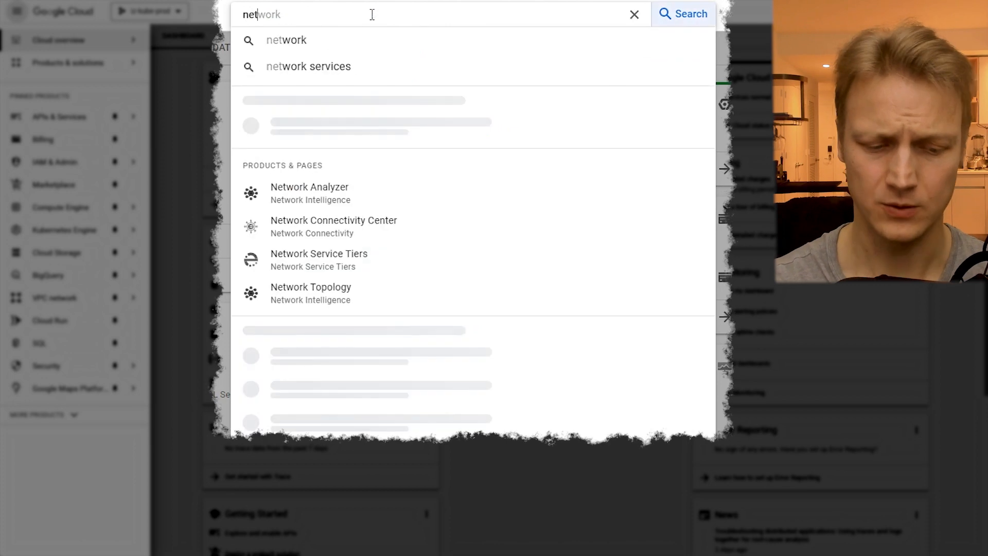
{"action": "key", "text": "BackSpace"}
{"action": "key", "text": "BackSpace"}
{"action": "key", "text": "BackSpace"}
{"action": "key", "text": "BackSpace"}
{"action": "key", "text": "BackSpace"}
{"action": "type", "text": "working vpc"}
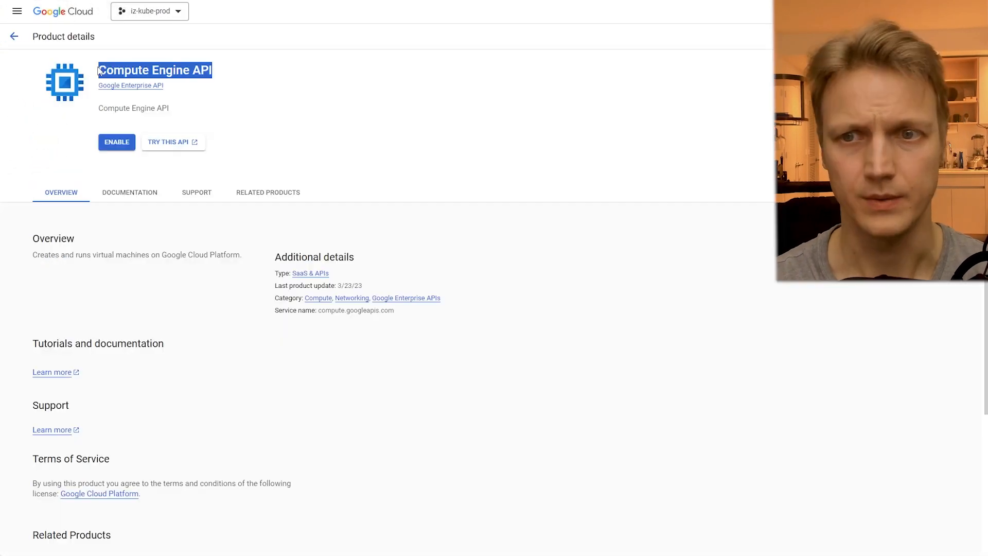
{"action": "left_click", "coordinate": [109, 143]}
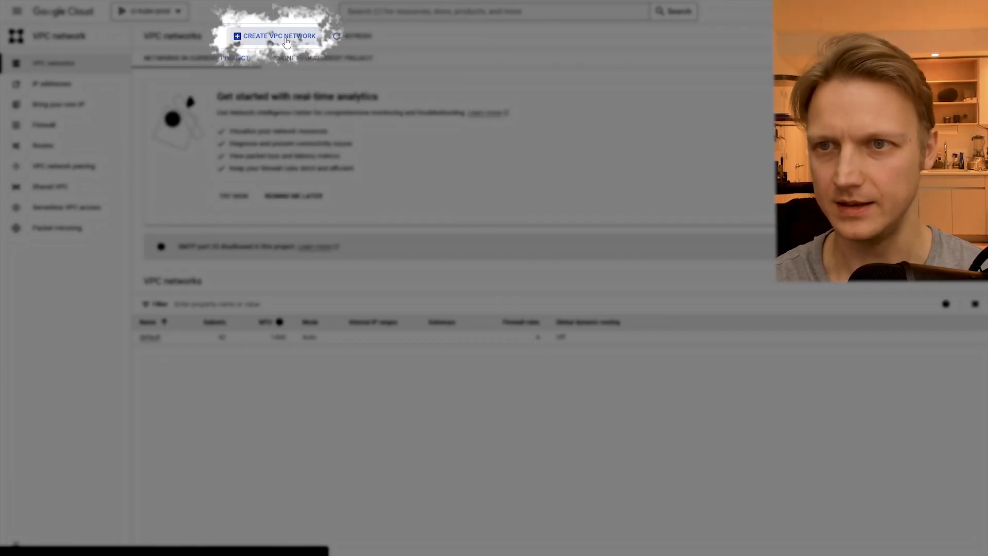
- Create a VPC network named iz-net-prod with automatic subnet creation, leaving the optional firewall rules unselected and dynamic routing regional
{"action": "left_click", "coordinate": [274, 35]}
{"action": "left_click", "coordinate": [216, 74]}
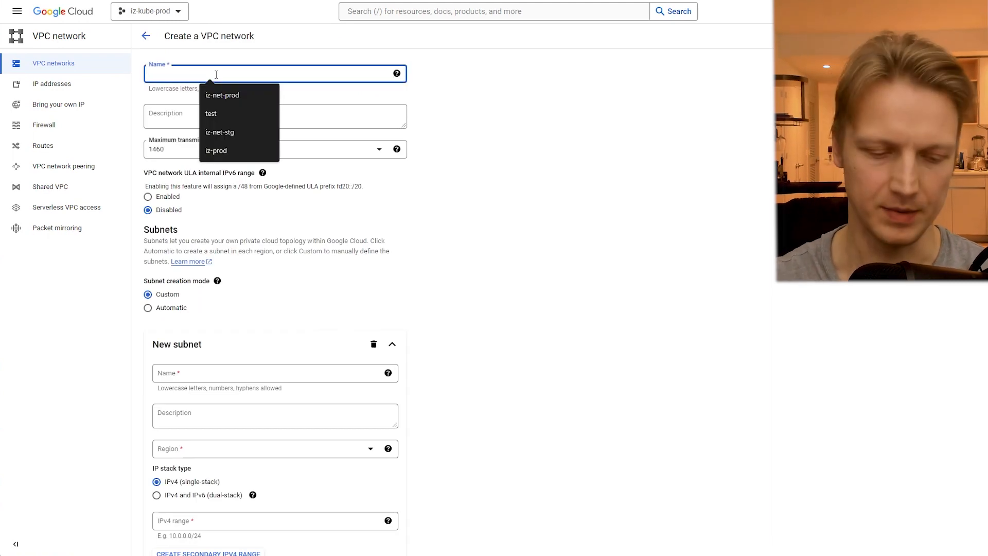
{"action": "type", "text": "iz-net-prod"}
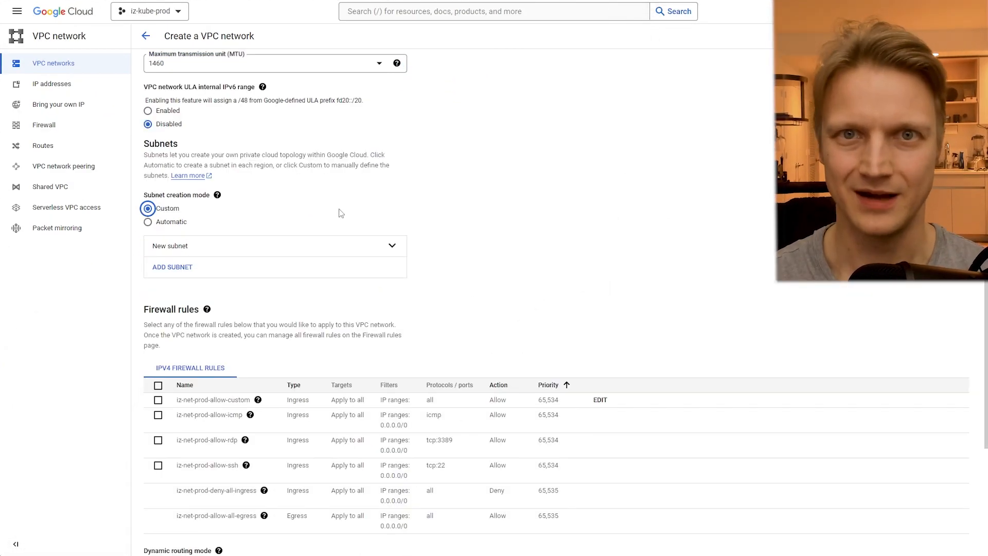
{"action": "left_click", "coordinate": [170, 222]}
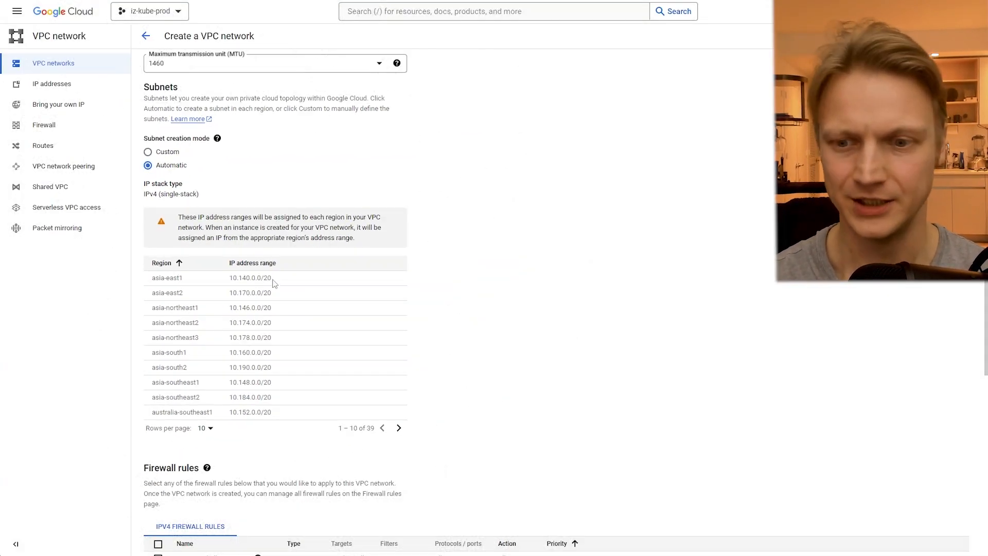
{"action": "scroll", "coordinate": [241, 315], "scroll_direction": "down", "scroll_amount": 5}
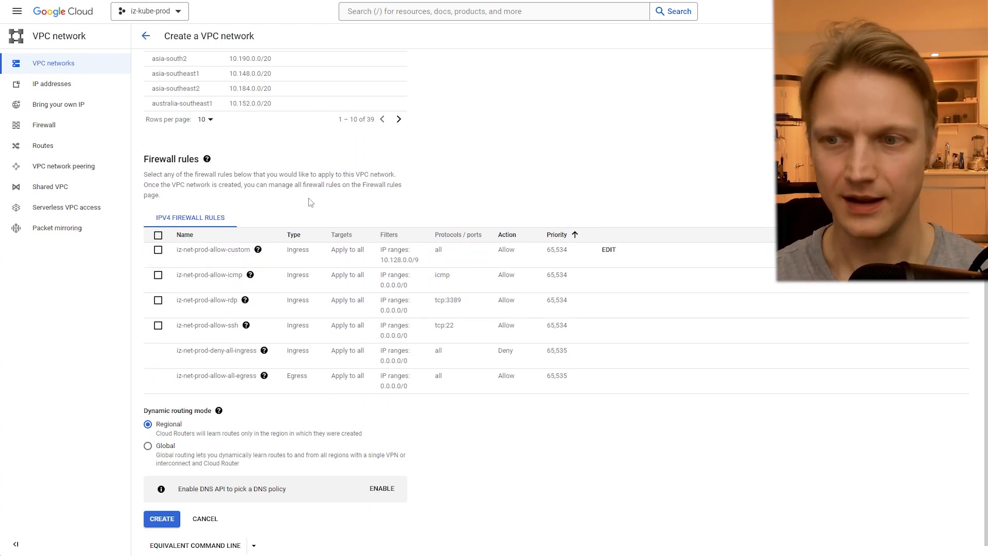
{"action": "scroll", "coordinate": [252, 212], "scroll_direction": "down", "scroll_amount": 1}
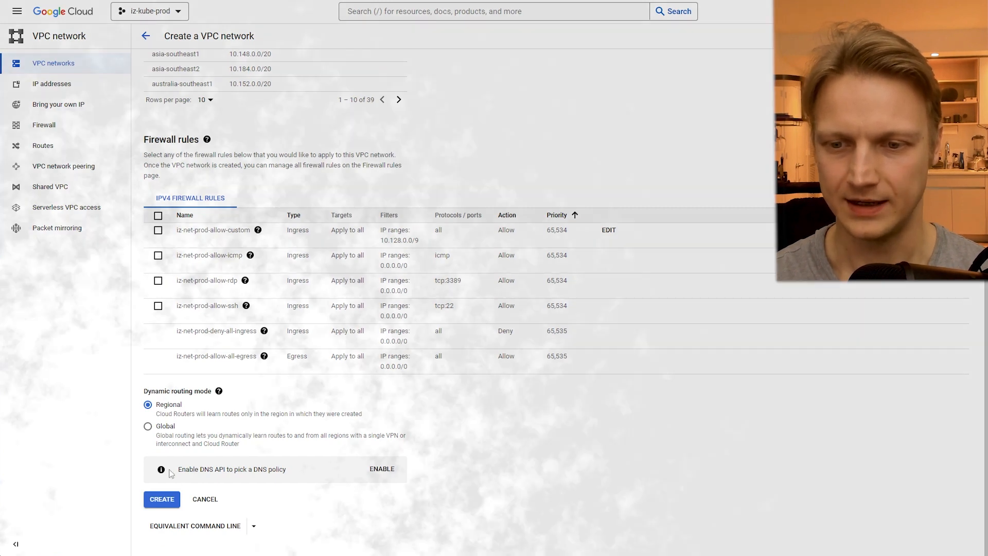
{"action": "left_click", "coordinate": [163, 499]}
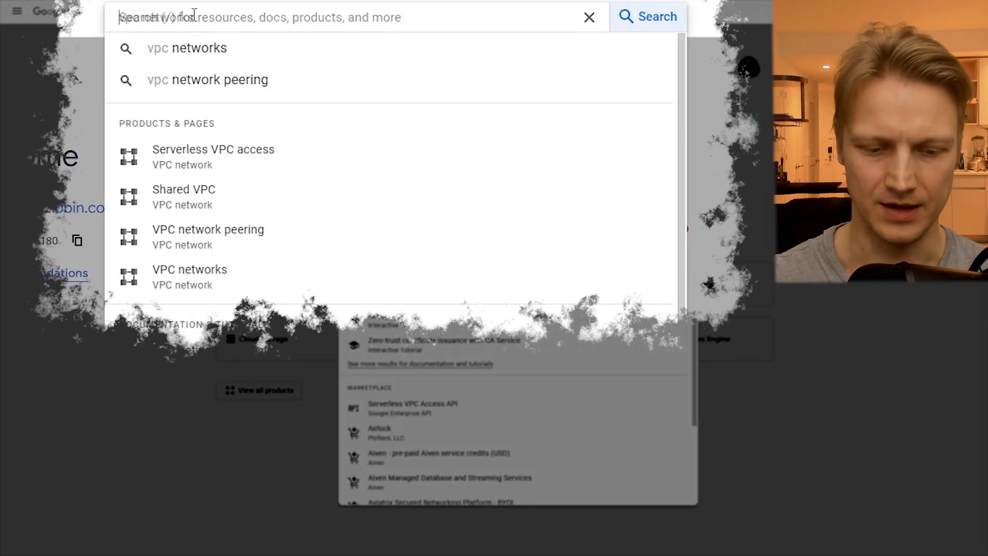
- Search the console for kubernetes, open Kubernetes Engine and enable the Kubernetes Engine API
{"action": "type", "text": "kubernetes"}
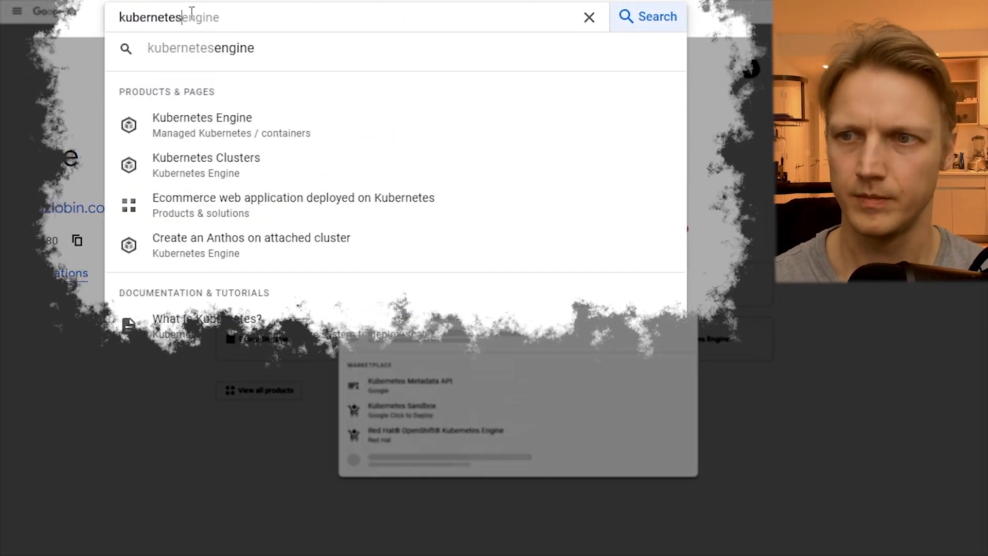
{"action": "left_click", "coordinate": [221, 135]}
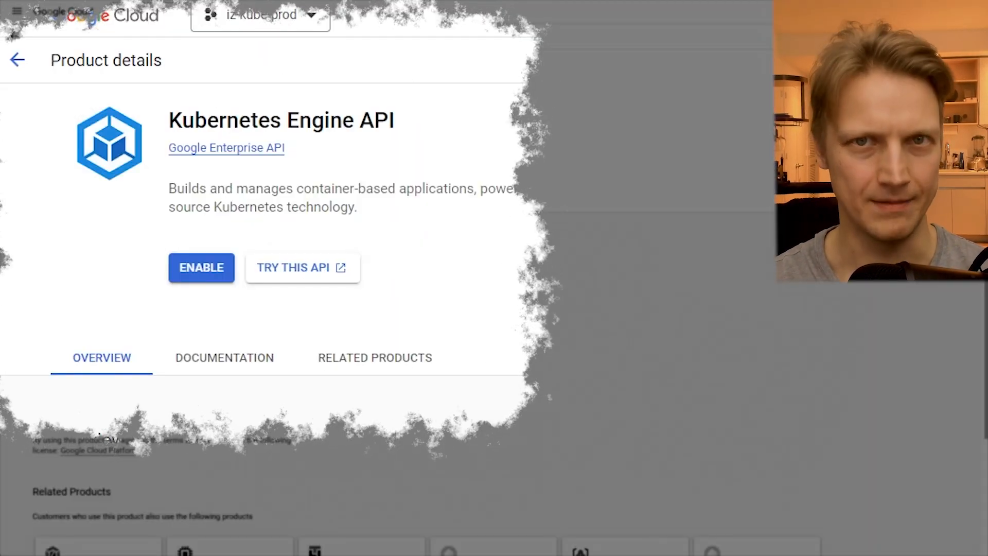
{"action": "left_click", "coordinate": [201, 267]}
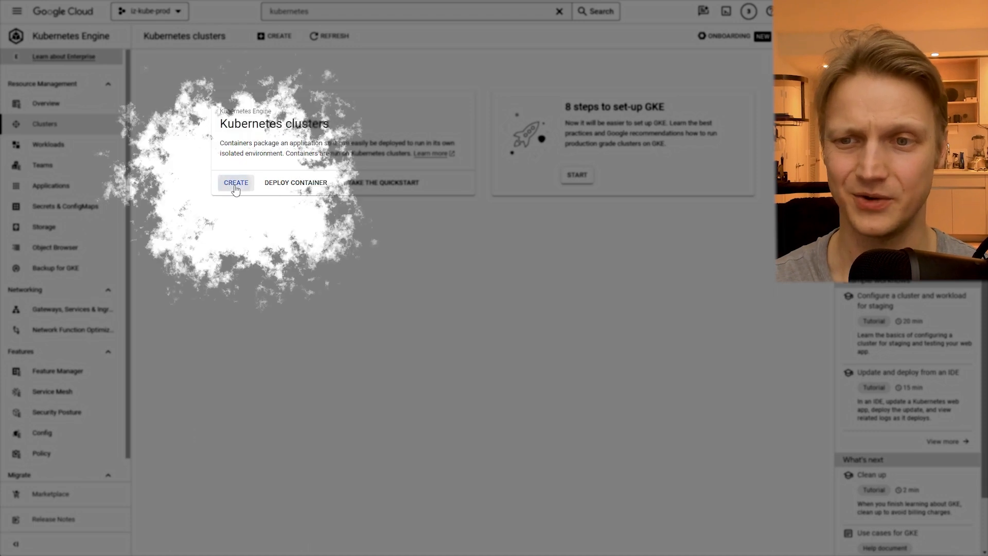
- Start creating an Autopilot Kubernetes cluster and name it iz-kube-prod, keeping the us-central1 region
{"action": "left_click", "coordinate": [237, 184]}
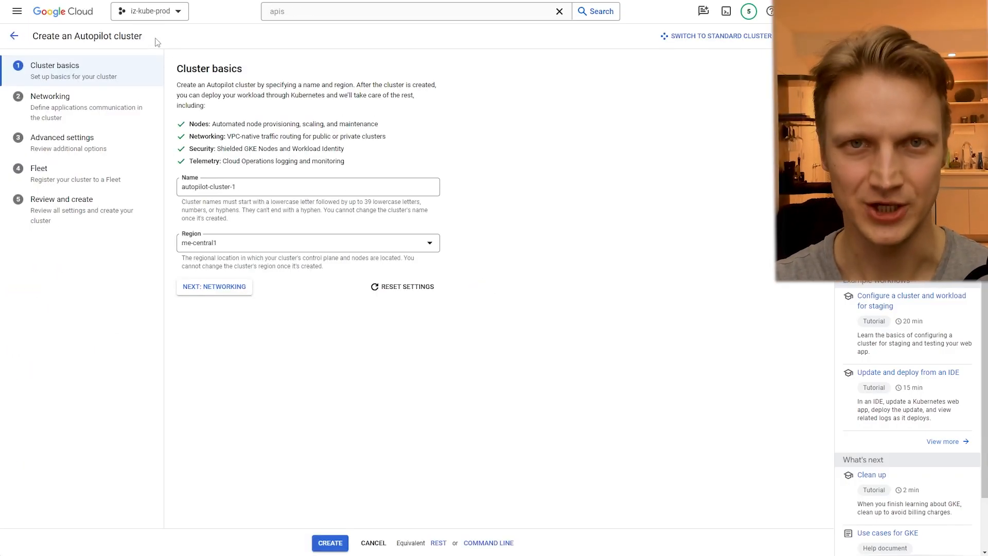
{"action": "left_click_drag", "start_coordinate": [143, 37], "coordinate": [64, 37]}
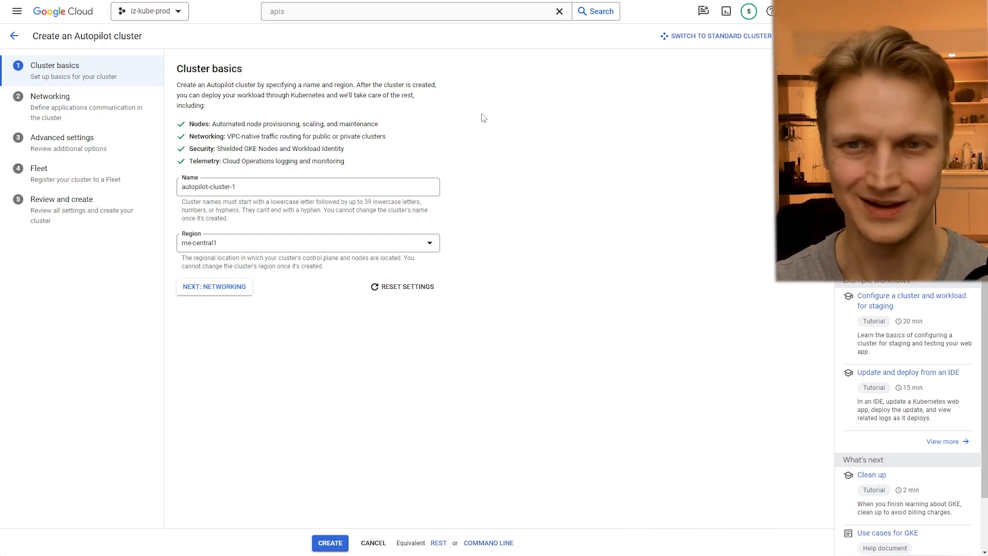
{"action": "triple_click", "coordinate": [268, 186]}
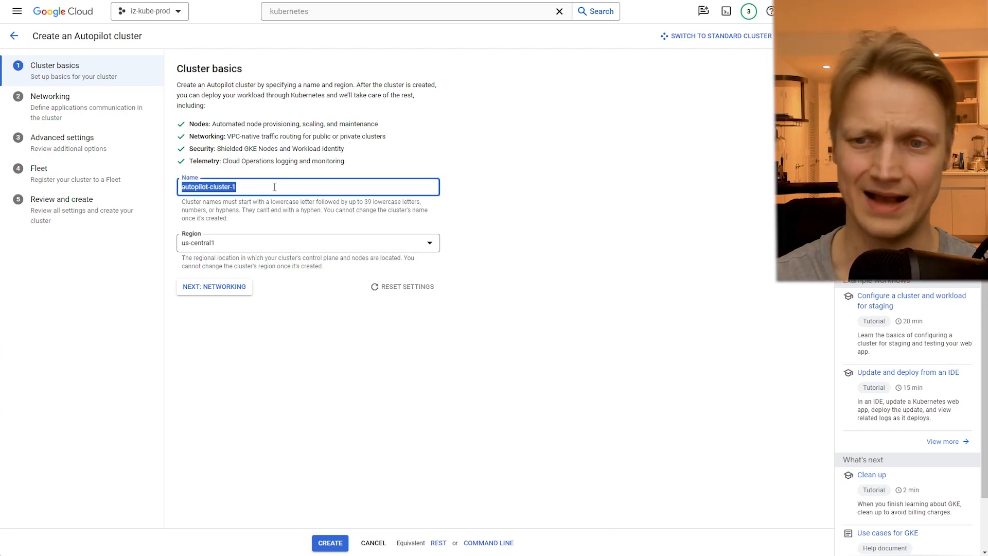
{"action": "type", "text": "i"}
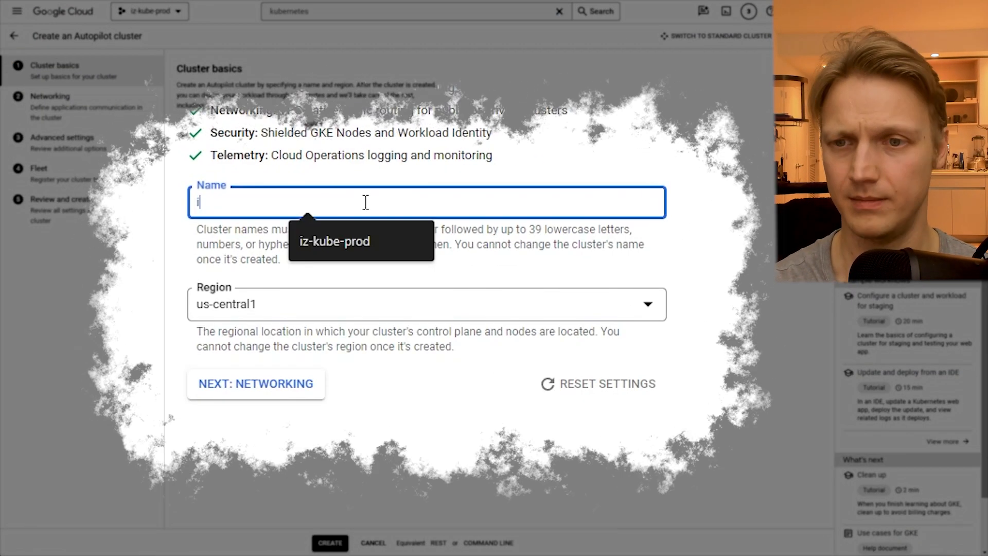
{"action": "type", "text": "z-kube-por"}
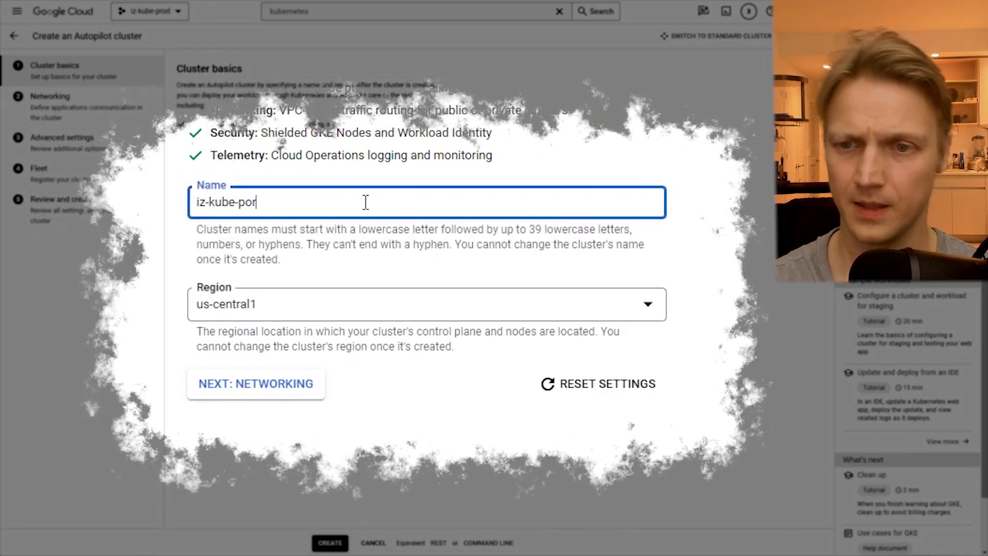
{"action": "key", "text": "BackSpace"}
{"action": "key", "text": "BackSpace"}
{"action": "type", "text": "rod"}
{"action": "key", "text": "Tab"}
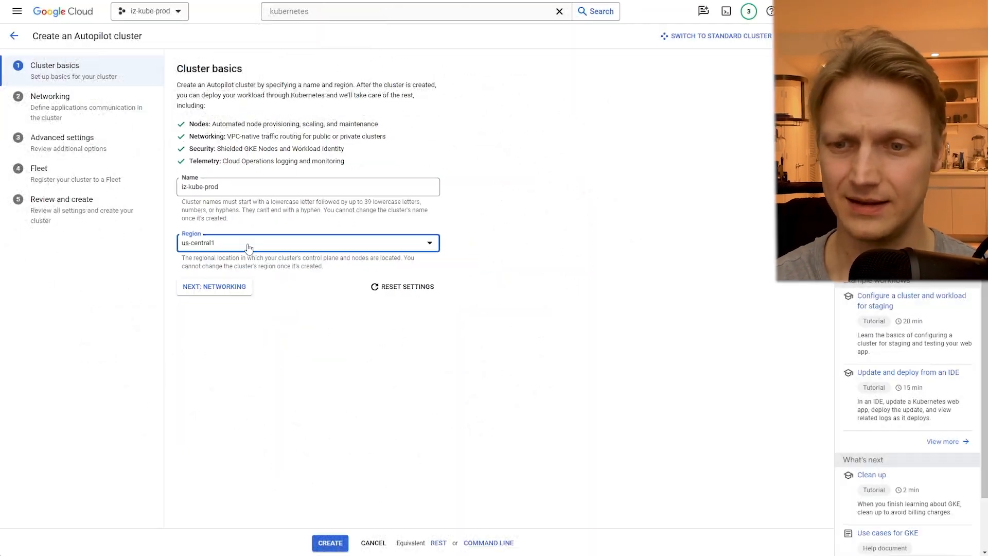
- Set the cluster's network to iz-net-prod, keep it a public cluster, and continue to the advanced settings
{"action": "left_click", "coordinate": [227, 279]}
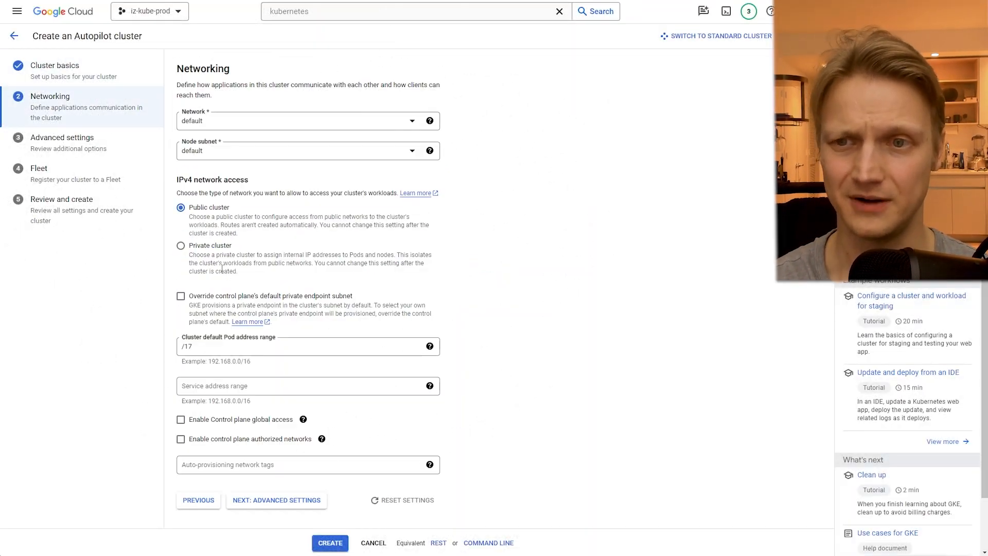
{"action": "left_click", "coordinate": [241, 123]}
{"action": "left_click", "coordinate": [234, 175]}
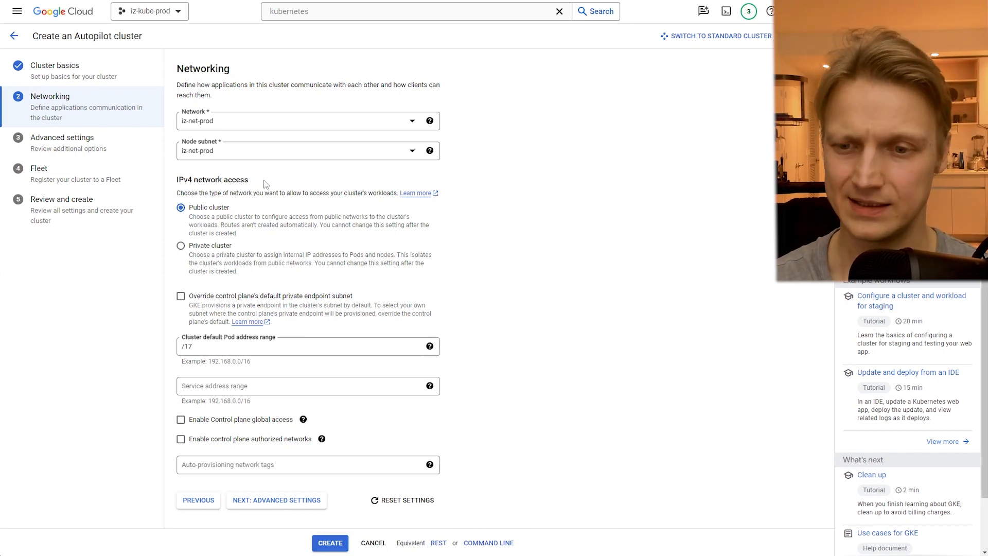
{"action": "left_click", "coordinate": [276, 499]}
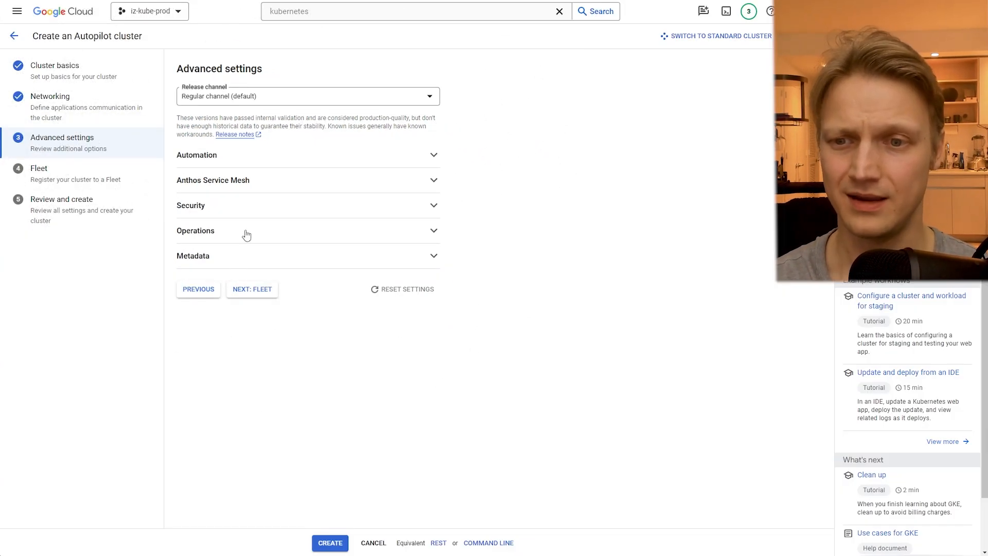
- Add Persistent Volume (Storage), Pods, Deployment, StatefulSet, DaemonSet and Horizontal Pod Autoscaler to the cluster's Cloud Monitoring components
{"action": "left_click", "coordinate": [243, 231]}
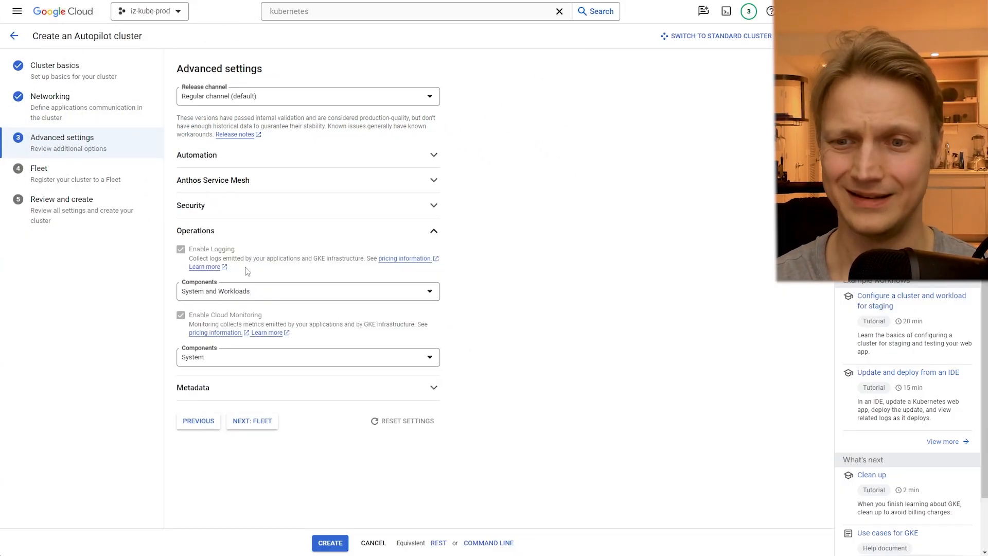
{"action": "left_click", "coordinate": [220, 360]}
{"action": "scroll", "coordinate": [213, 442], "scroll_direction": "down", "scroll_amount": 2}
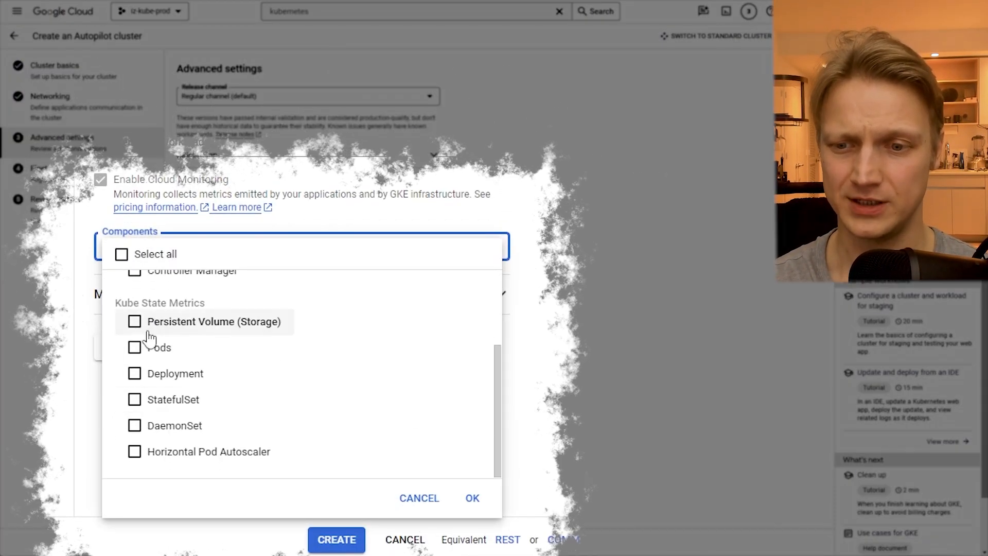
{"action": "left_click", "coordinate": [134, 321]}
{"action": "left_click", "coordinate": [135, 347]}
{"action": "left_click", "coordinate": [134, 373]}
{"action": "left_click", "coordinate": [132, 404]}
{"action": "left_click", "coordinate": [133, 429]}
{"action": "left_click", "coordinate": [133, 456]}
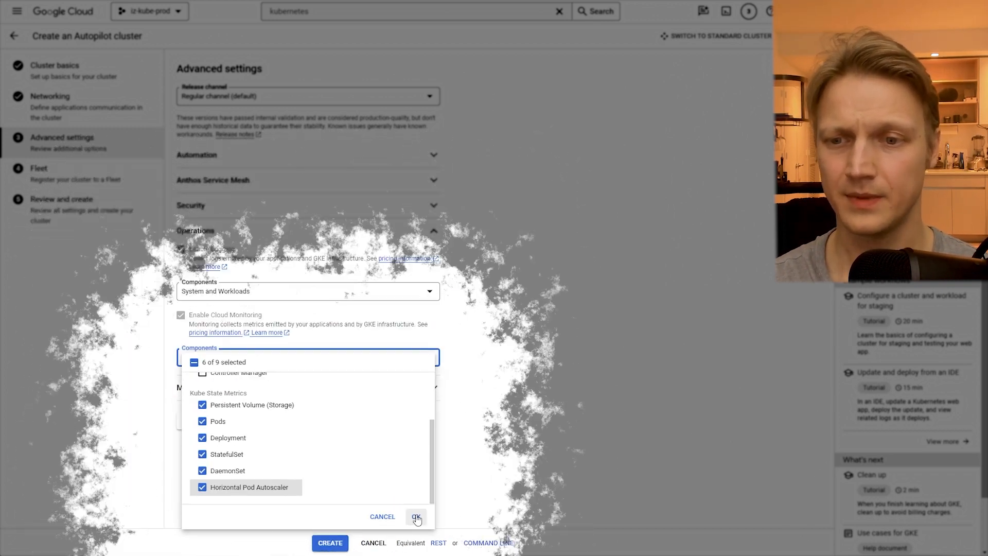
{"action": "left_click", "coordinate": [415, 517]}
- Leave the cluster unregistered to a fleet, review its configuration summary and create the cluster
{"action": "left_click", "coordinate": [99, 180]}
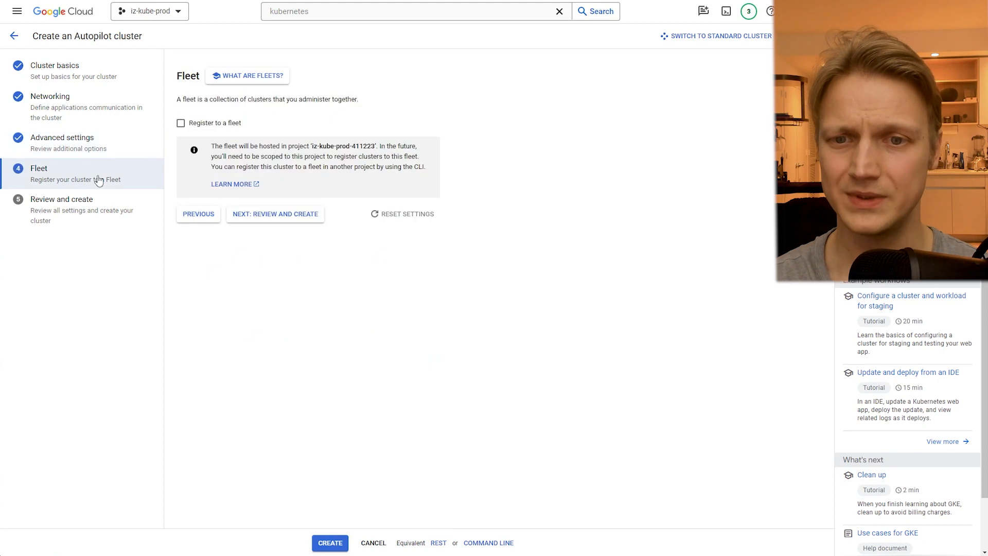
{"action": "left_click", "coordinate": [72, 210]}
{"action": "scroll", "coordinate": [271, 405], "scroll_direction": "down", "scroll_amount": 3}
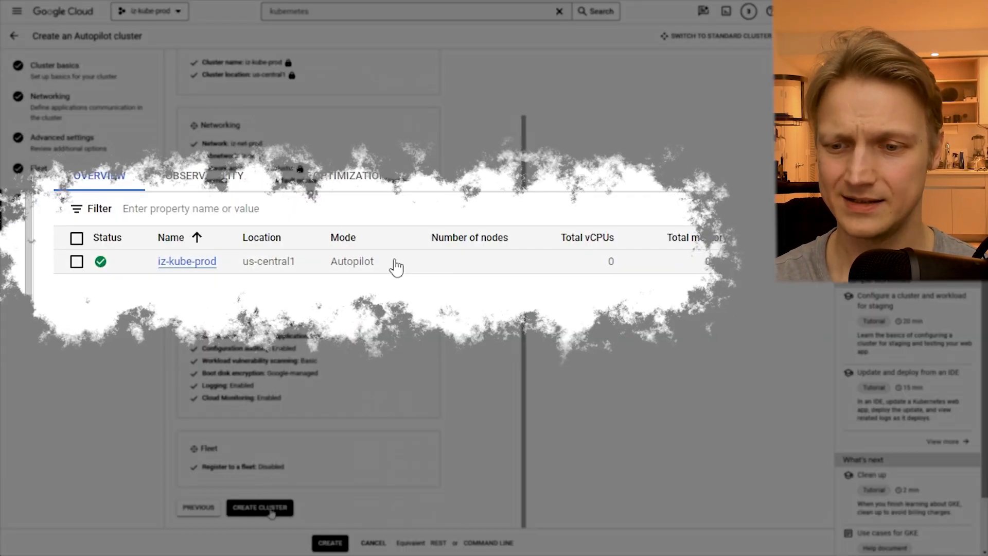
{"action": "left_click", "coordinate": [259, 507]}
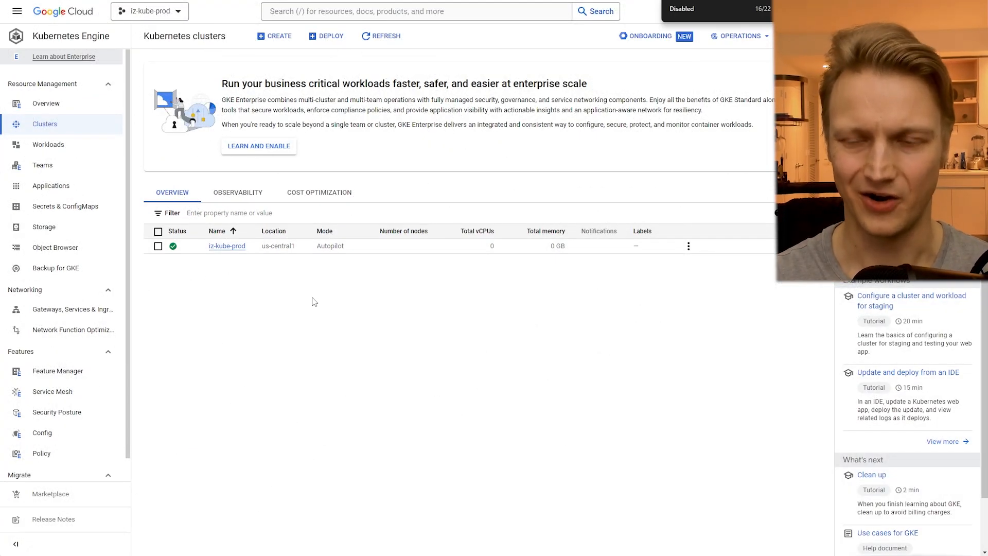
- Open the iz-kube-prod cluster's details and examine its location type, default node zones, networking, security and features sections
{"action": "left_click_drag", "start_coordinate": [354, 249], "coordinate": [207, 245]}
{"action": "left_click", "coordinate": [218, 276]}
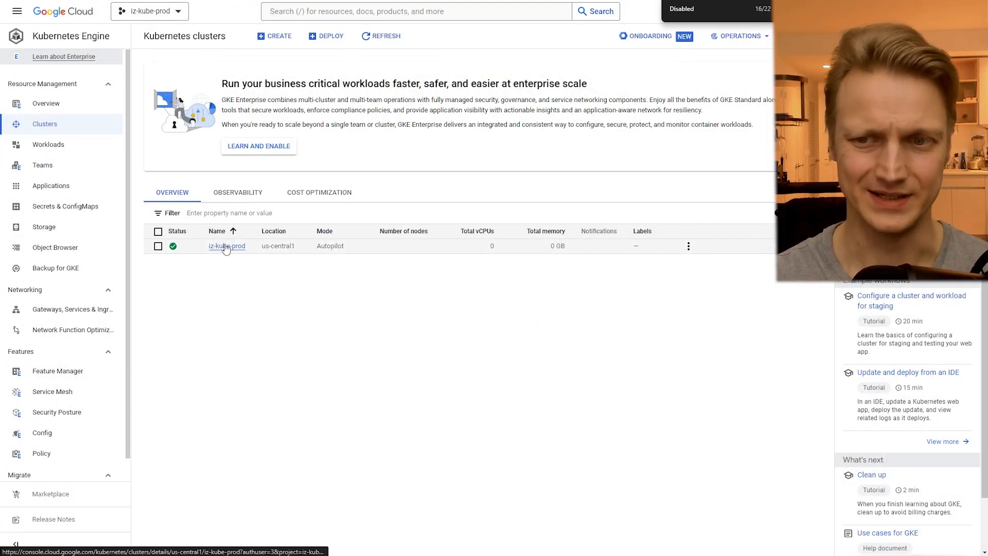
{"action": "left_click", "coordinate": [226, 248]}
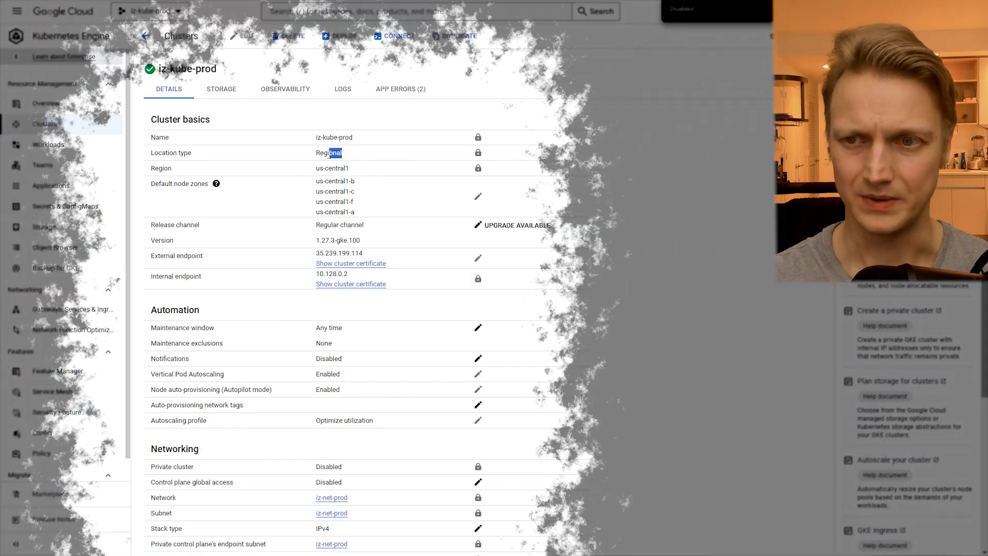
{"action": "left_click_drag", "start_coordinate": [330, 154], "coordinate": [316, 152]}
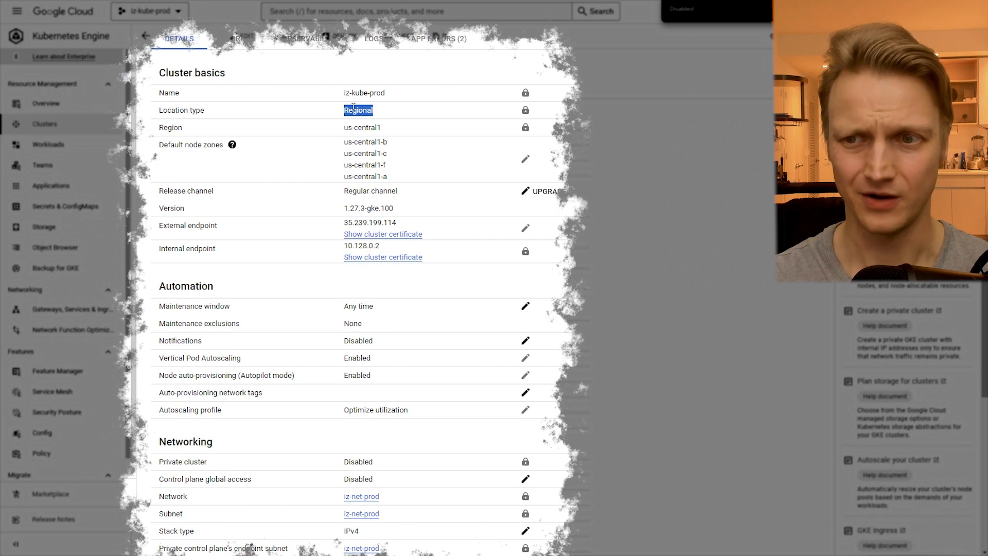
{"action": "left_click_drag", "start_coordinate": [341, 148], "coordinate": [396, 180]}
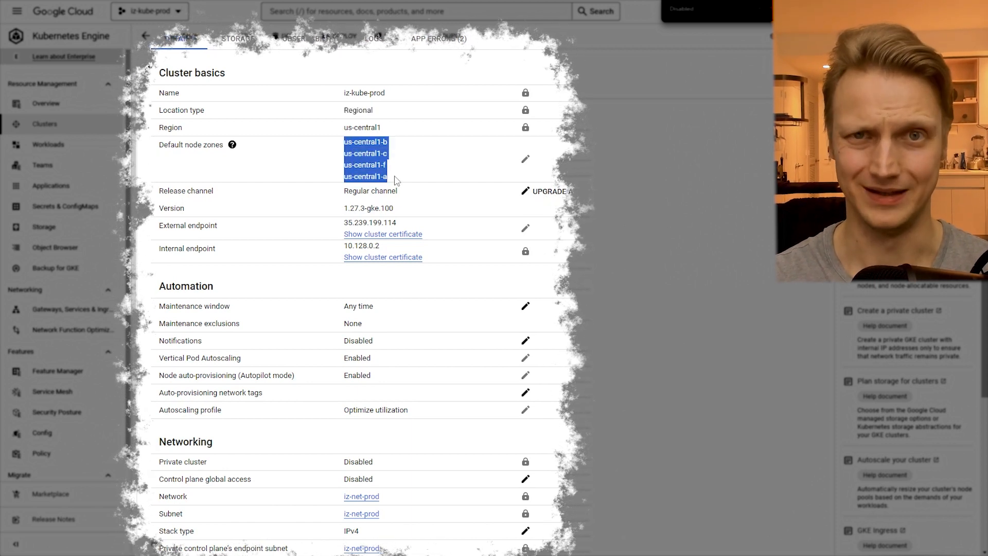
{"action": "left_click", "coordinate": [396, 180]}
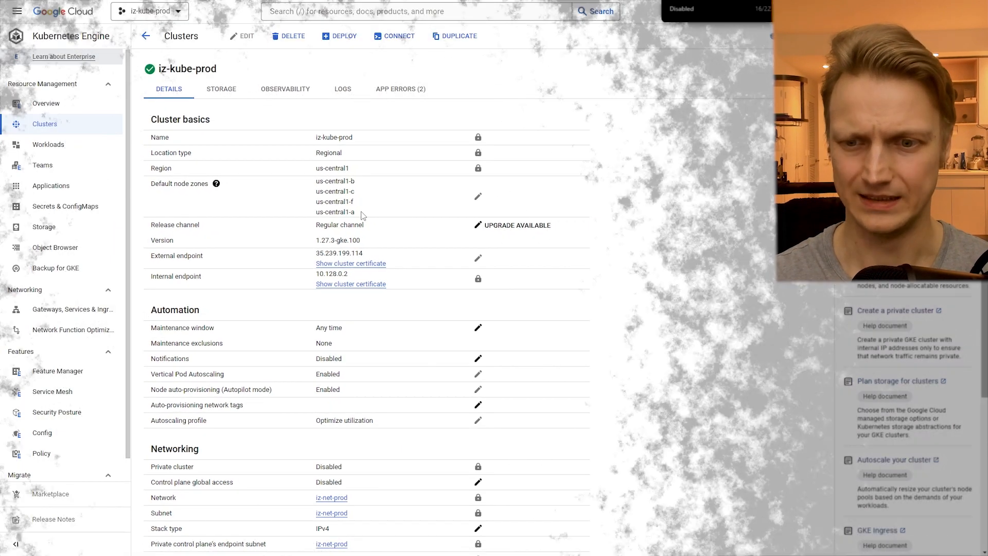
{"action": "scroll", "coordinate": [339, 215], "scroll_direction": "down", "scroll_amount": 4}
{"action": "left_click_drag", "start_coordinate": [211, 244], "coordinate": [148, 246]}
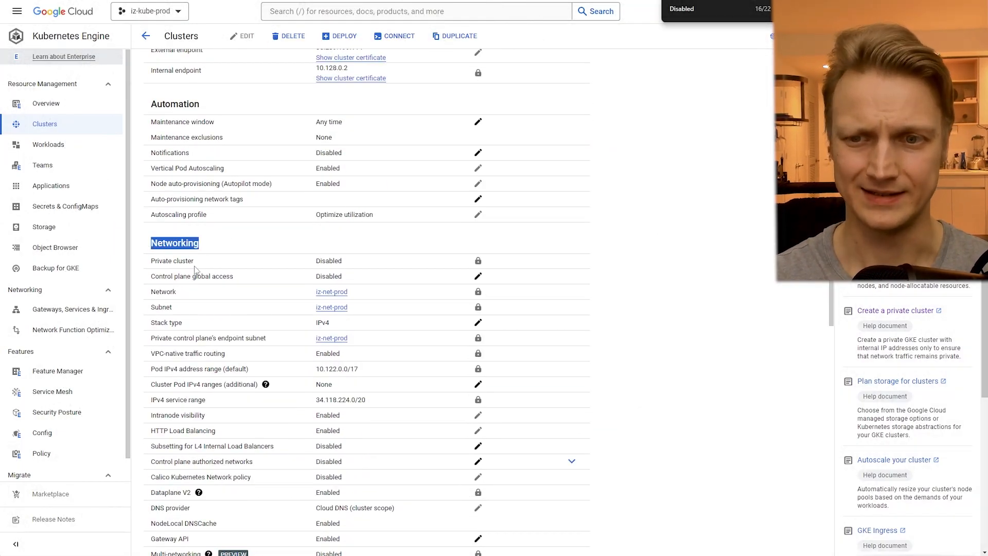
{"action": "scroll", "coordinate": [197, 271], "scroll_direction": "down", "scroll_amount": 8}
{"action": "left_click_drag", "start_coordinate": [198, 177], "coordinate": [152, 173]}
{"action": "scroll", "coordinate": [153, 173], "scroll_direction": "down", "scroll_amount": 4}
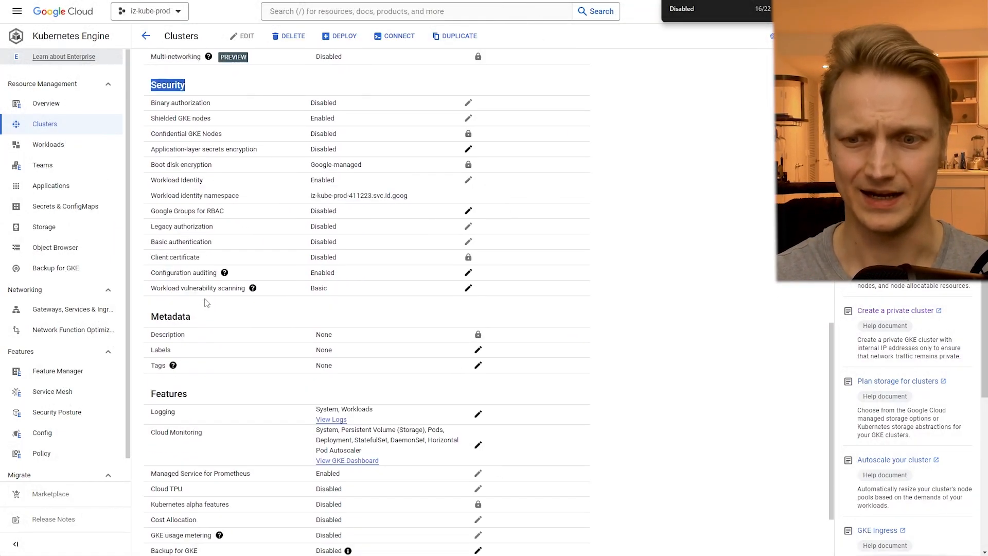
{"action": "double_click", "coordinate": [171, 303]}
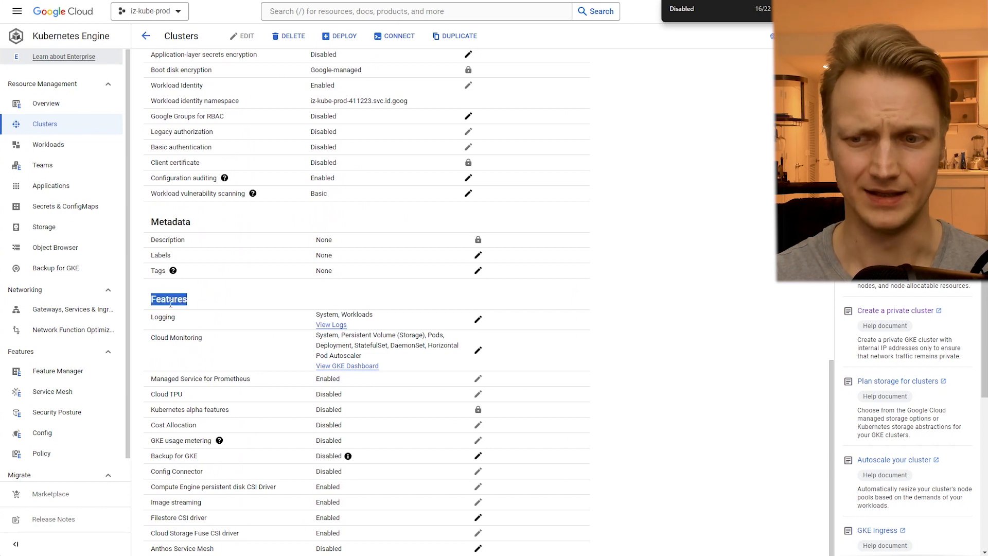
- Find all the settings marked Disabled in the iz-kube-prod cluster's details
{"action": "double_click", "coordinate": [329, 397]}
{"action": "key", "text": "ctrl+f"}
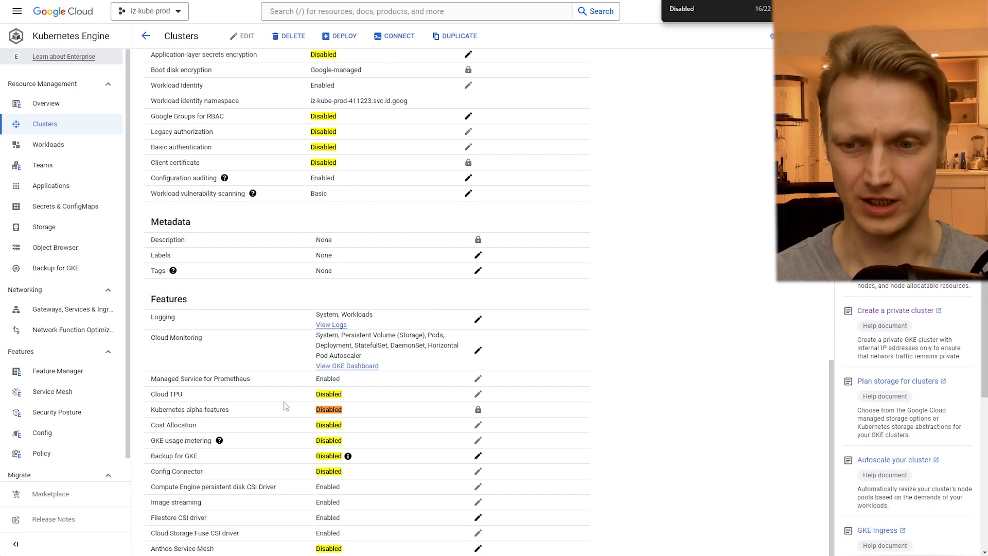
{"action": "scroll", "coordinate": [308, 427], "scroll_direction": "up", "scroll_amount": 20}
- Examine the cluster's storage classes, persistent volumes, observability metrics and logs
{"action": "left_click", "coordinate": [221, 88]}
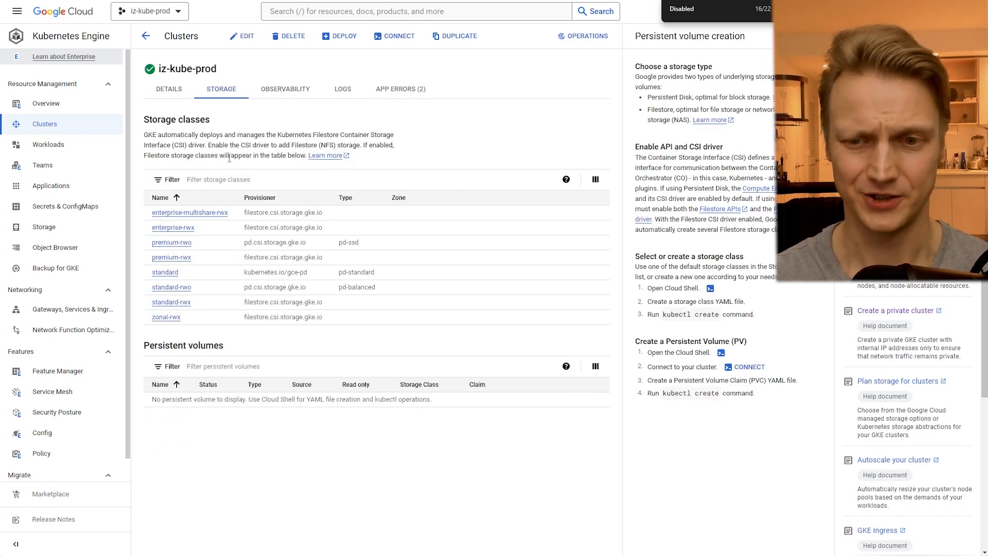
{"action": "left_click_drag", "start_coordinate": [226, 345], "coordinate": [146, 342]}
{"action": "left_click", "coordinate": [204, 345]}
{"action": "left_click_drag", "start_coordinate": [329, 321], "coordinate": [152, 216]}
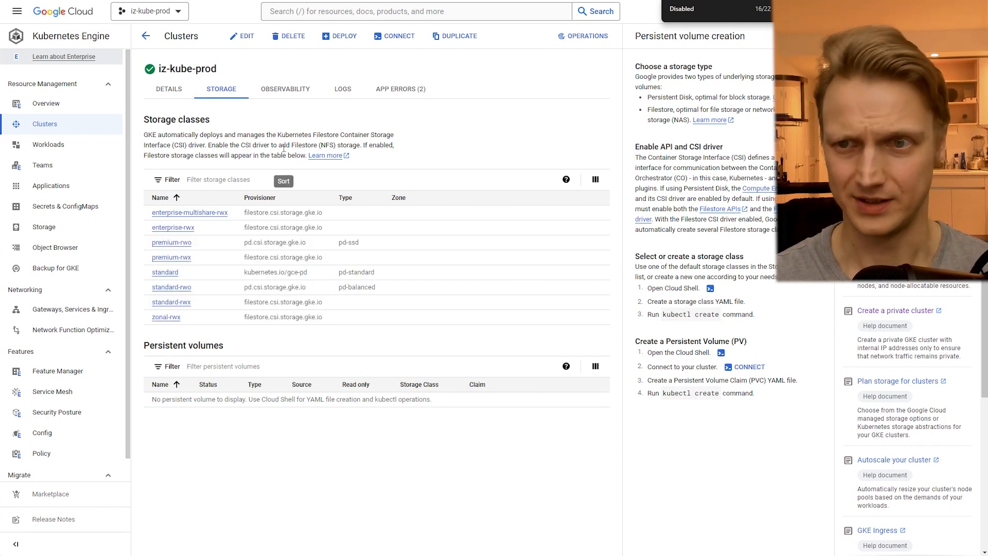
{"action": "left_click", "coordinate": [286, 94]}
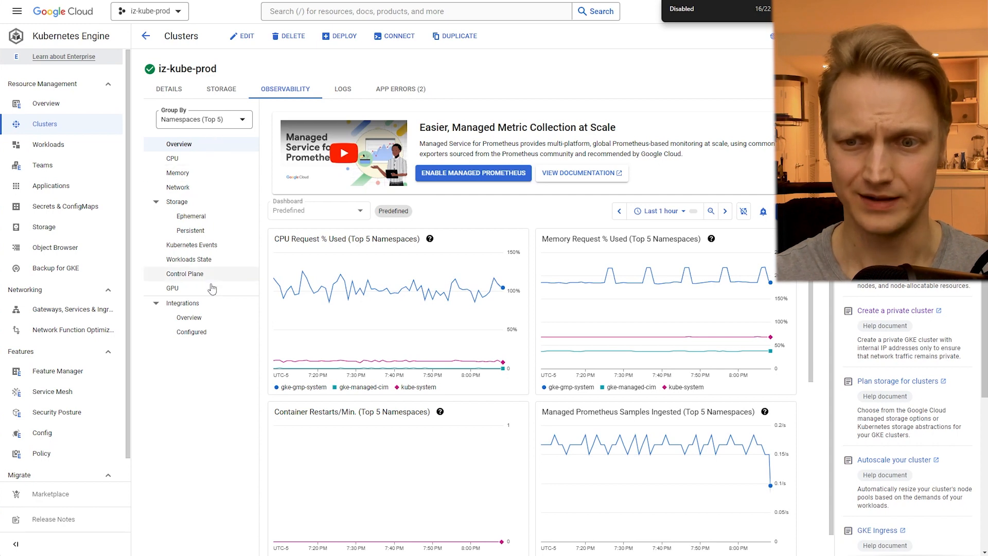
{"action": "left_click", "coordinate": [345, 91]}
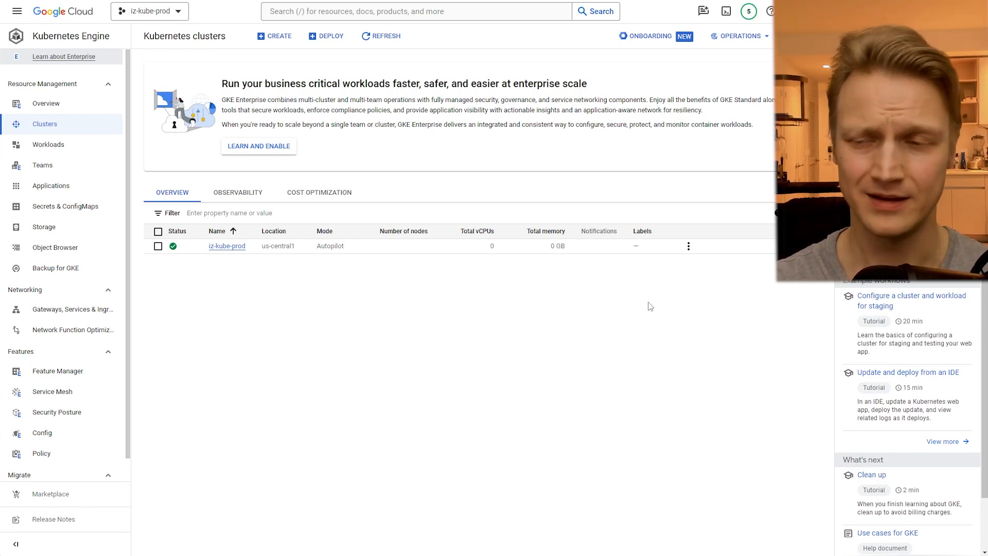
- Open the connection details of iz-kube-prod from the cluster list and send its command-line access command to Cloud Shell
{"action": "left_click", "coordinate": [689, 247]}
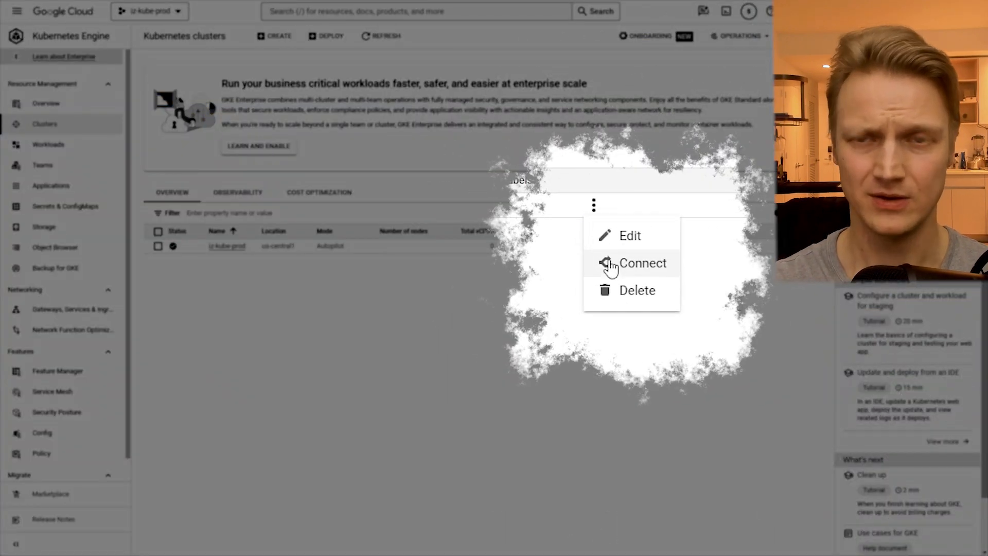
{"action": "left_click", "coordinate": [610, 265]}
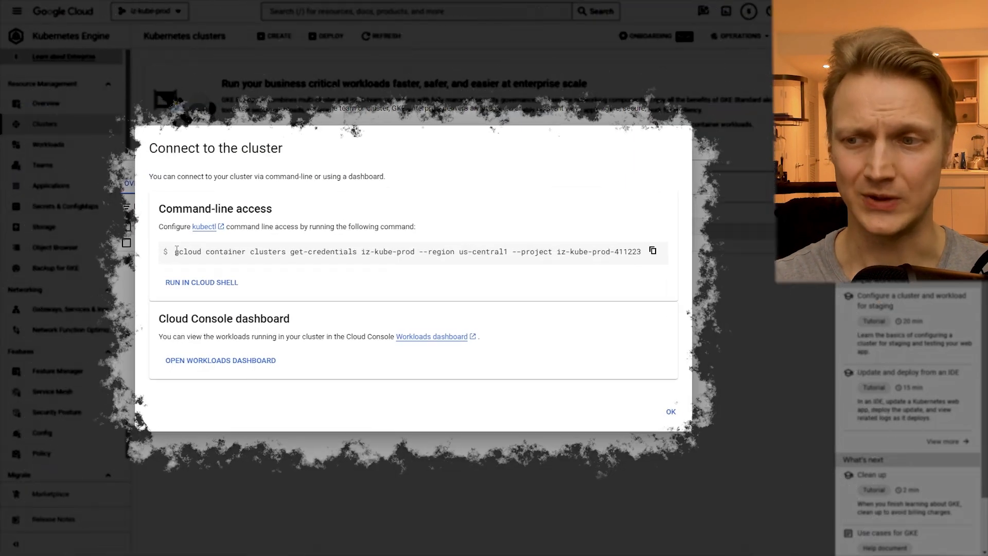
{"action": "left_click_drag", "start_coordinate": [150, 249], "coordinate": [652, 250]}
{"action": "left_click", "coordinate": [650, 250]}
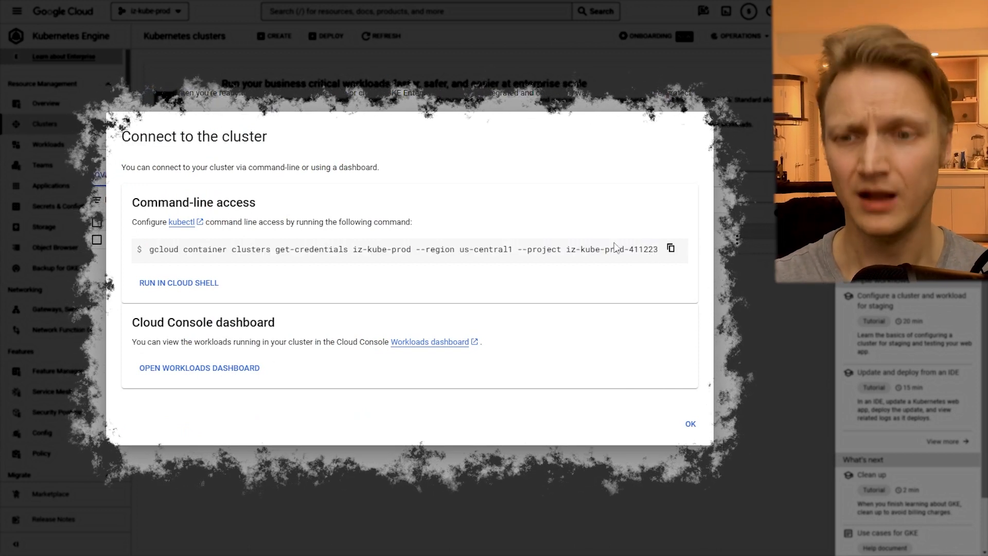
{"action": "left_click", "coordinate": [192, 284]}
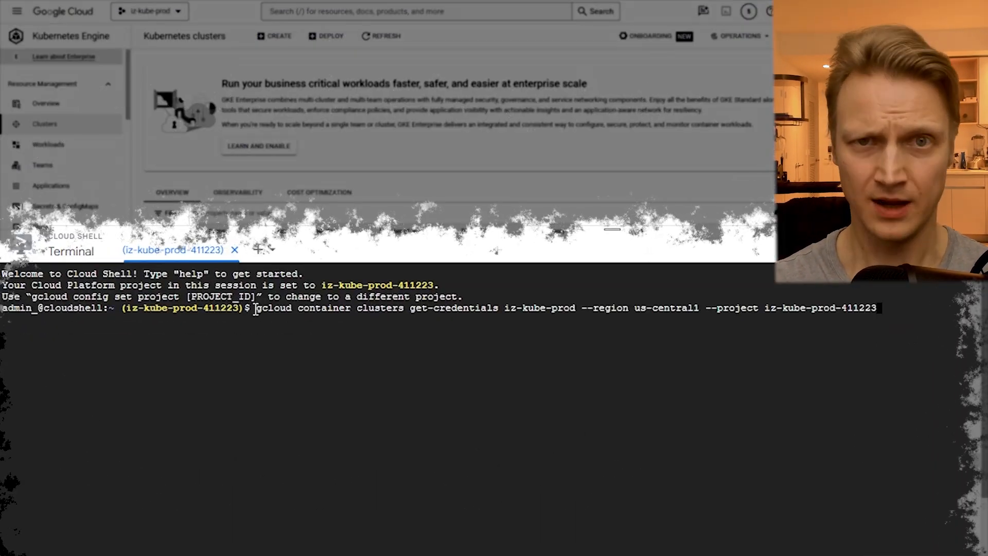
- Run gcloud container clusters get-credentials for iz-kube-prod with region us-central1 and project iz-kube-prod-411223, and check its output
{"action": "left_click_drag", "start_coordinate": [255, 309], "coordinate": [879, 309]}
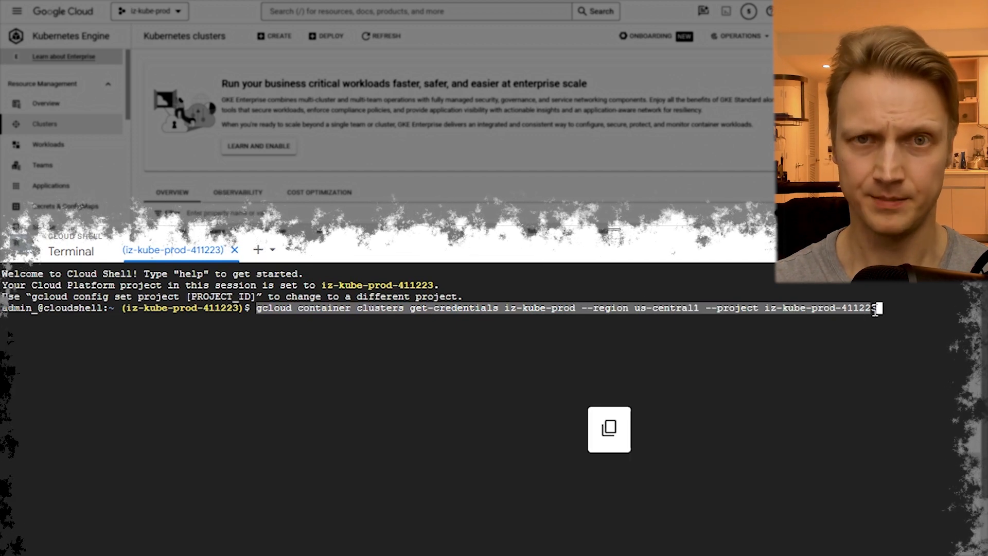
{"action": "left_click", "coordinate": [885, 309]}
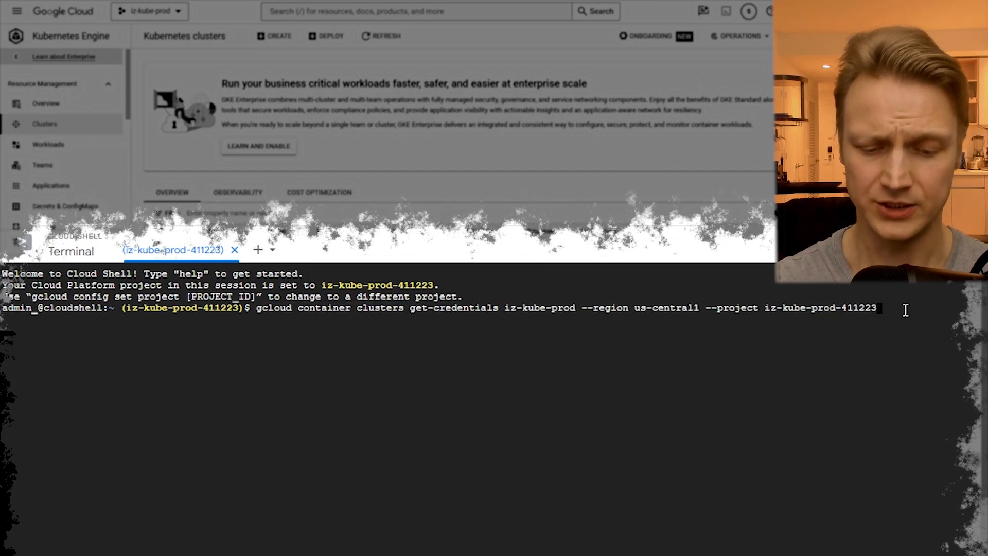
{"action": "key", "text": "Return"}
{"action": "left_click_drag", "start_coordinate": [262, 330], "coordinate": [2, 332]}
{"action": "double_click", "coordinate": [236, 331]}
{"action": "left_click", "coordinate": [284, 343]}
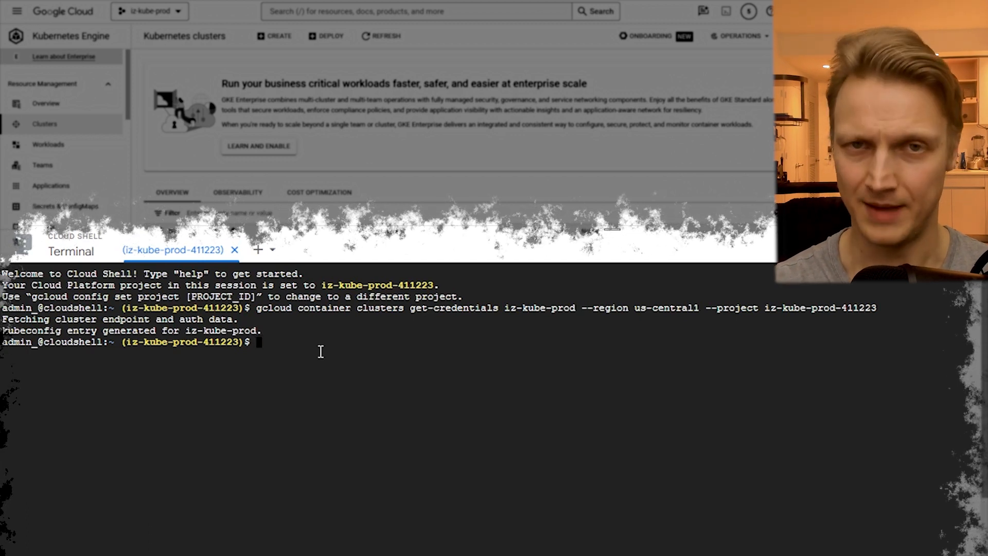
- List the cluster's nodes with kubectl get nodes and read the response
{"action": "type", "text": "kubectl get nodes"}
{"action": "key", "text": "Return"}
{"action": "left_click_drag", "start_coordinate": [481, 365], "coordinate": [2, 364]}
{"action": "double_click", "coordinate": [81, 364]}
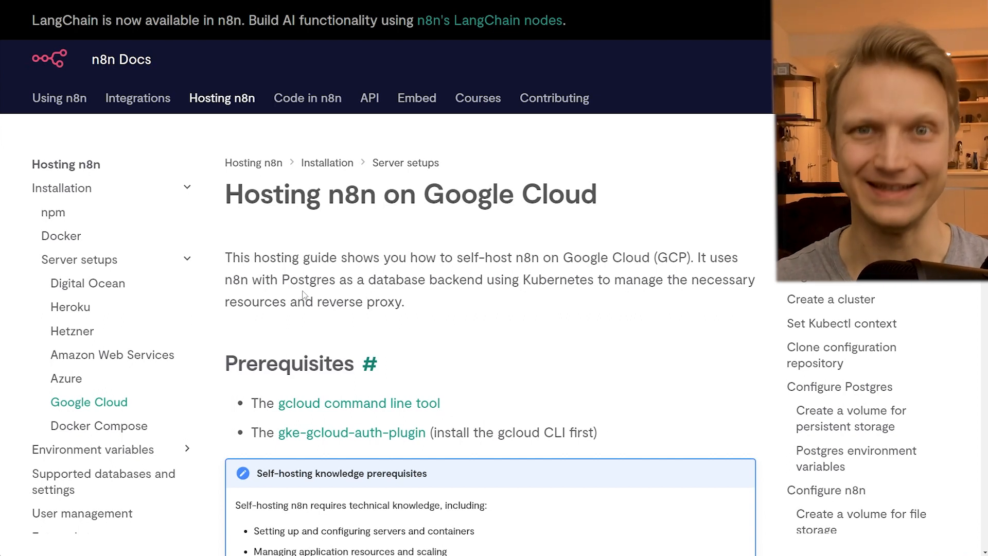
- Read the introduction of the Hosting n8n on Google Cloud guide and the project's README.md in Visual Studio Code
{"action": "left_click_drag", "start_coordinate": [438, 304], "coordinate": [236, 253]}
{"action": "left_click", "coordinate": [281, 222]}
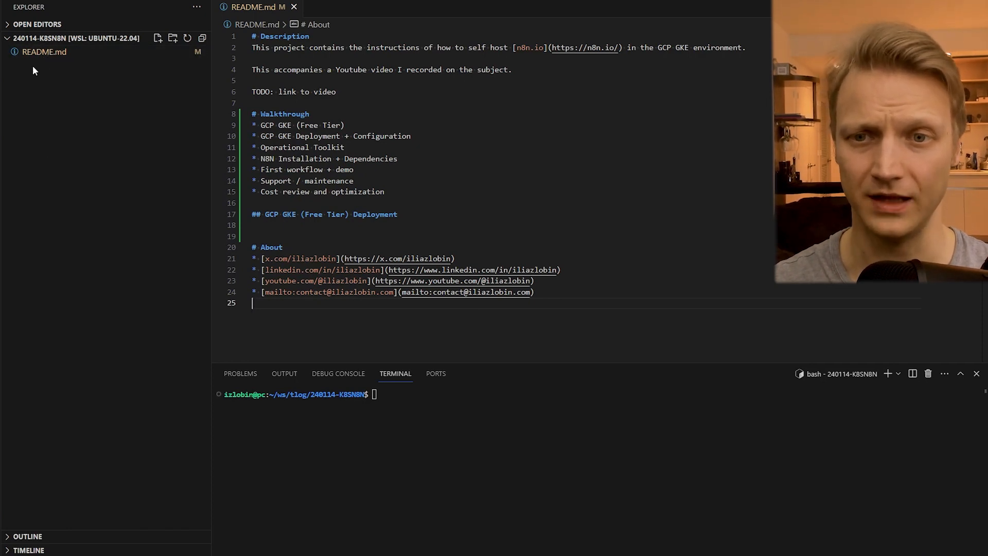
{"action": "left_click_drag", "start_coordinate": [226, 35], "coordinate": [224, 325]}
{"action": "left_click", "coordinate": [319, 335]}
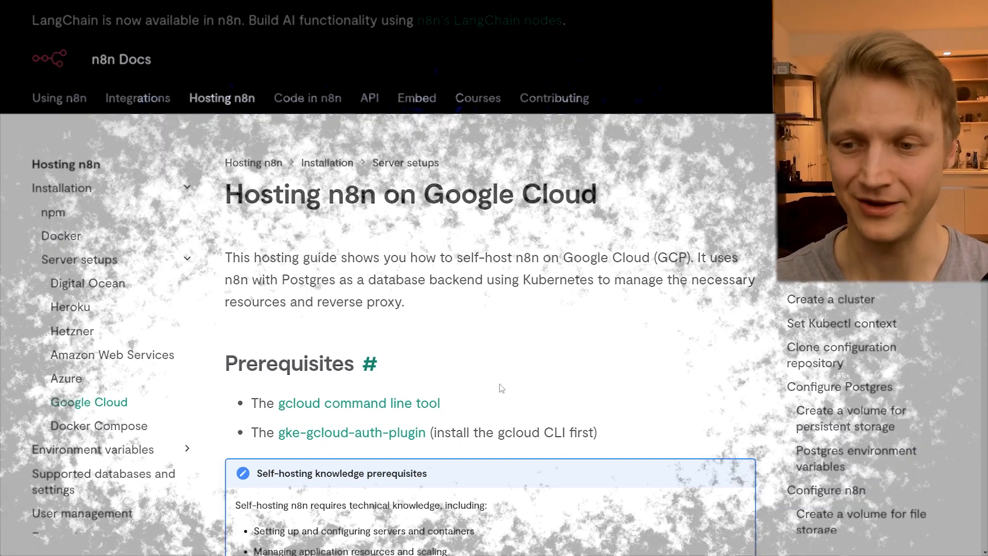
- Open the gcloud CLI installation guide from the n8n prerequisites and examine its Debian/Ubuntu instructions
{"action": "left_click_drag", "start_coordinate": [441, 405], "coordinate": [278, 410]}
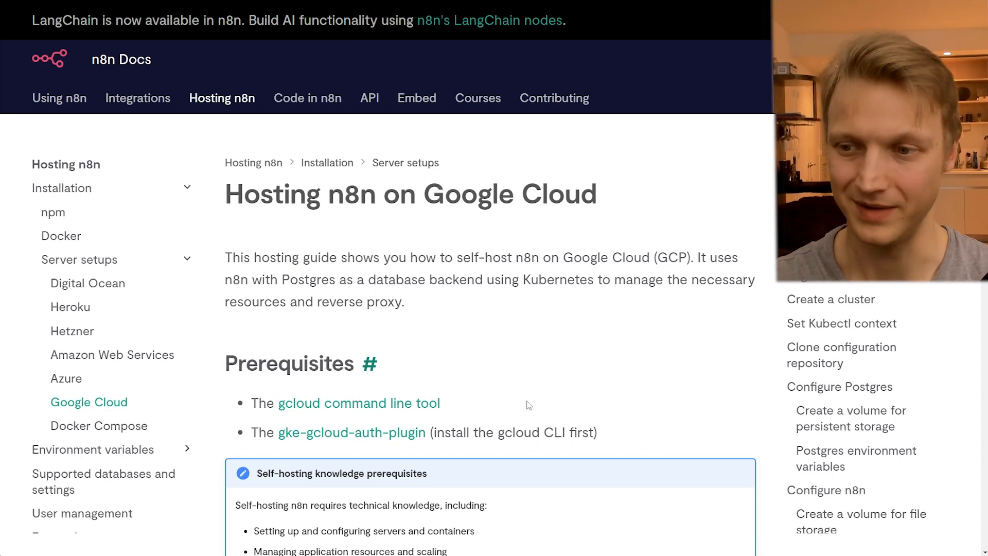
{"action": "scroll", "coordinate": [533, 463], "scroll_direction": "down", "scroll_amount": 8}
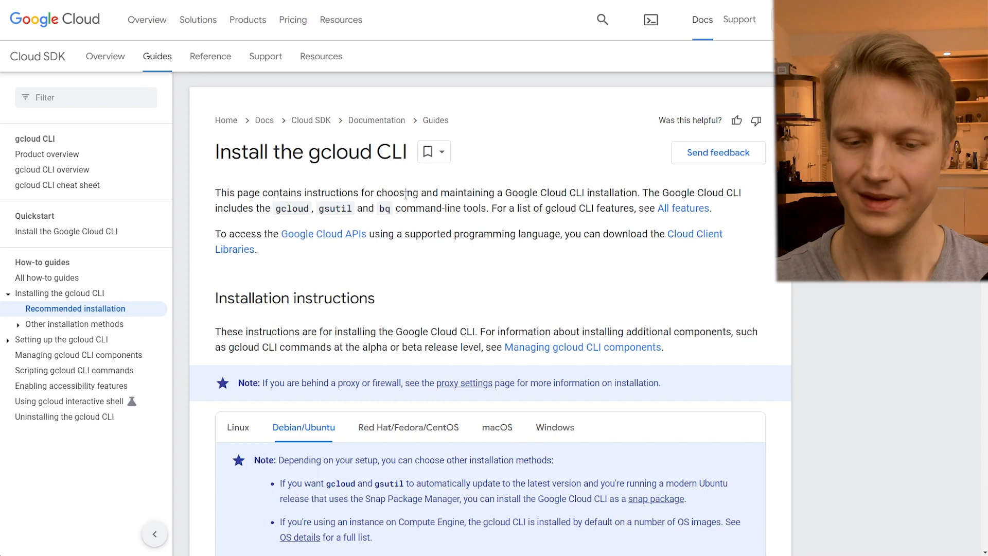
{"action": "left_click_drag", "start_coordinate": [308, 162], "coordinate": [410, 154]}
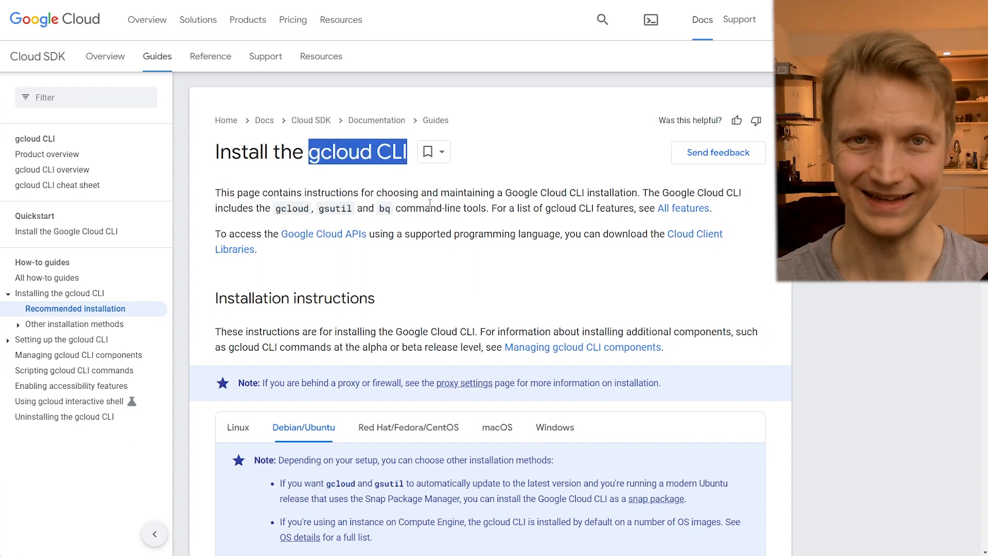
{"action": "scroll", "coordinate": [430, 203], "scroll_direction": "down", "scroll_amount": 3}
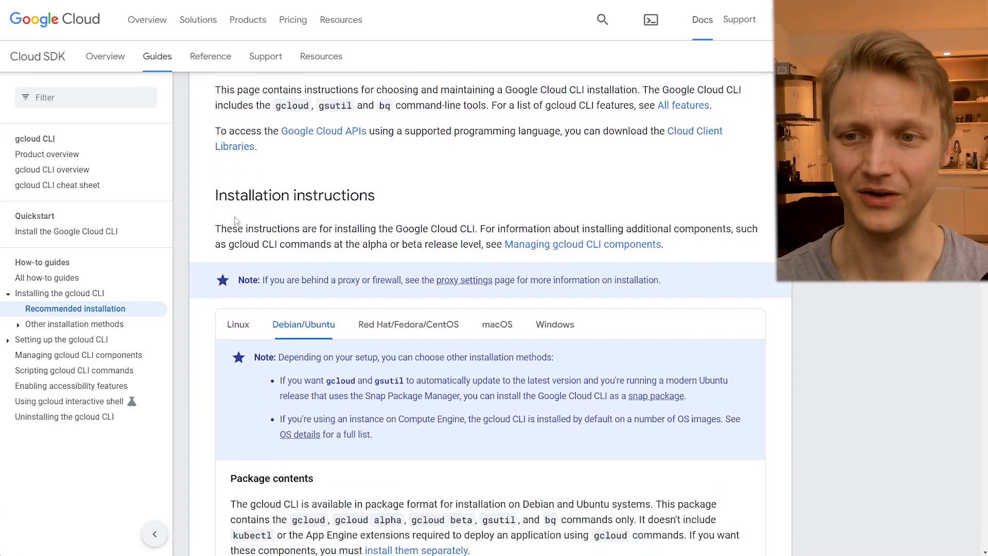
{"action": "left_click_drag", "start_coordinate": [215, 146], "coordinate": [357, 166]}
{"action": "left_click", "coordinate": [296, 182]}
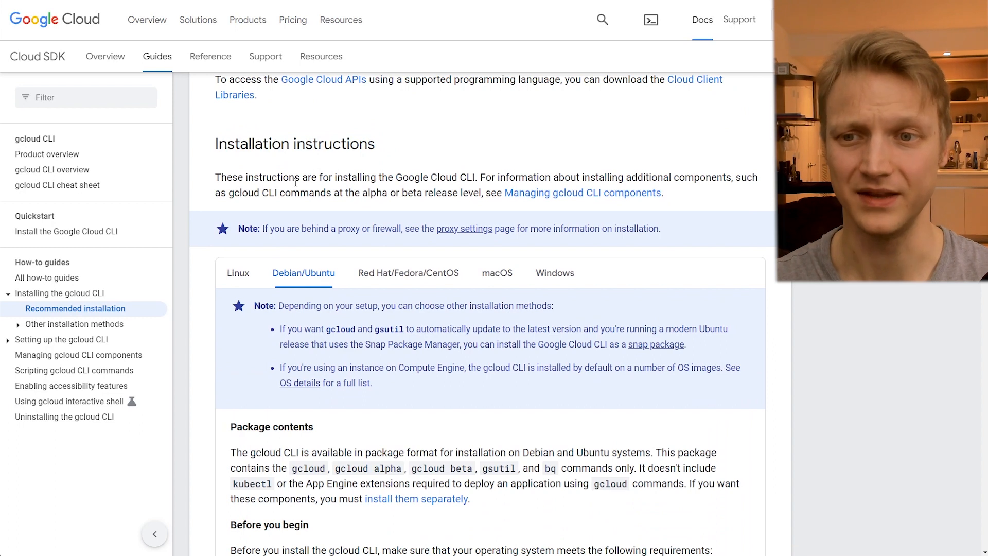
{"action": "scroll", "coordinate": [296, 182], "scroll_direction": "down", "scroll_amount": 1}
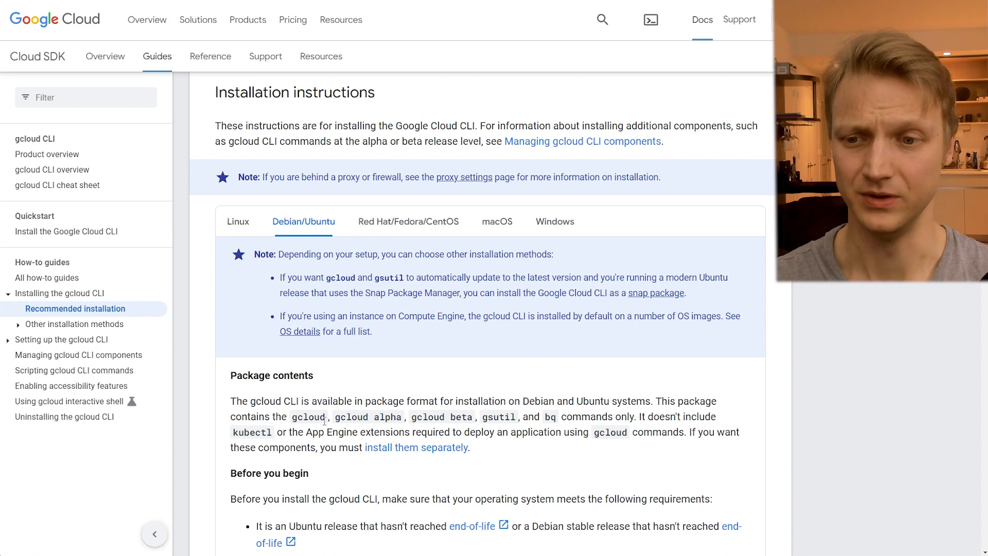
{"action": "left_click", "coordinate": [313, 223]}
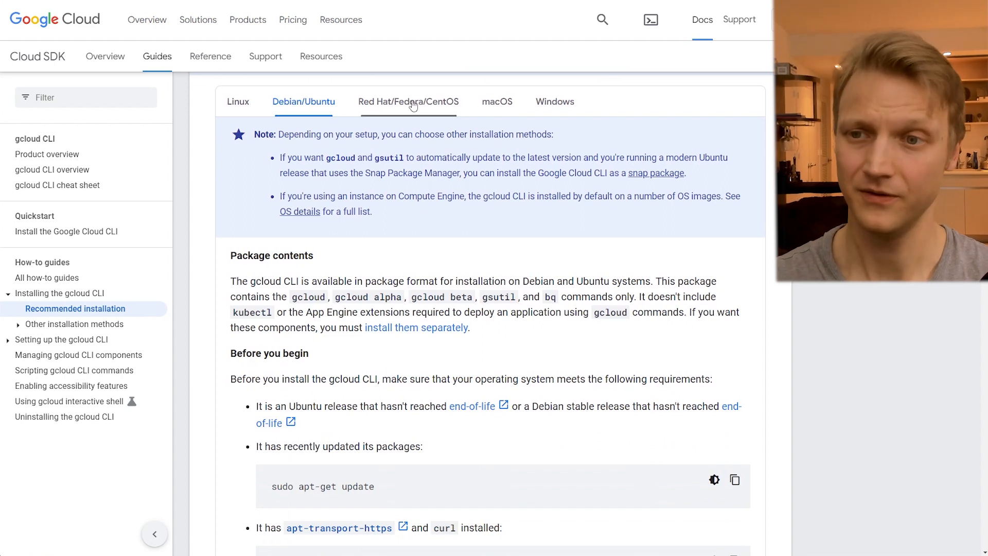
- Switch to Visual Studio Code and run the README's apt-get update and install of apt-transport-https, ca-certificates, gnupg, curl and sudo, accepting the installation
{"action": "key", "text": "alt+Tab"}
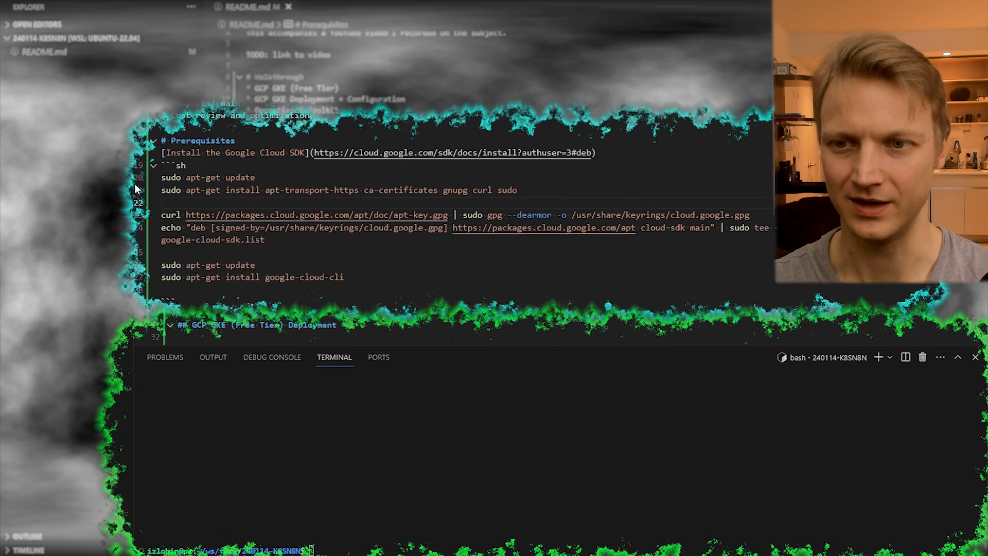
{"action": "left_click_drag", "start_coordinate": [224, 215], "coordinate": [223, 299]}
{"action": "left_click_drag", "start_coordinate": [4, 130], "coordinate": [4, 145]}
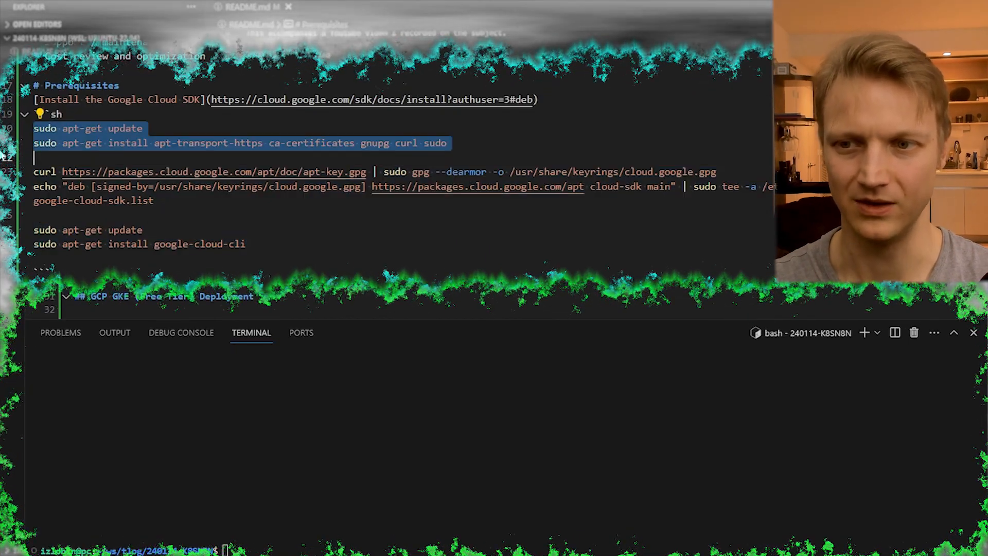
{"action": "key", "text": "ctrl+Return"}
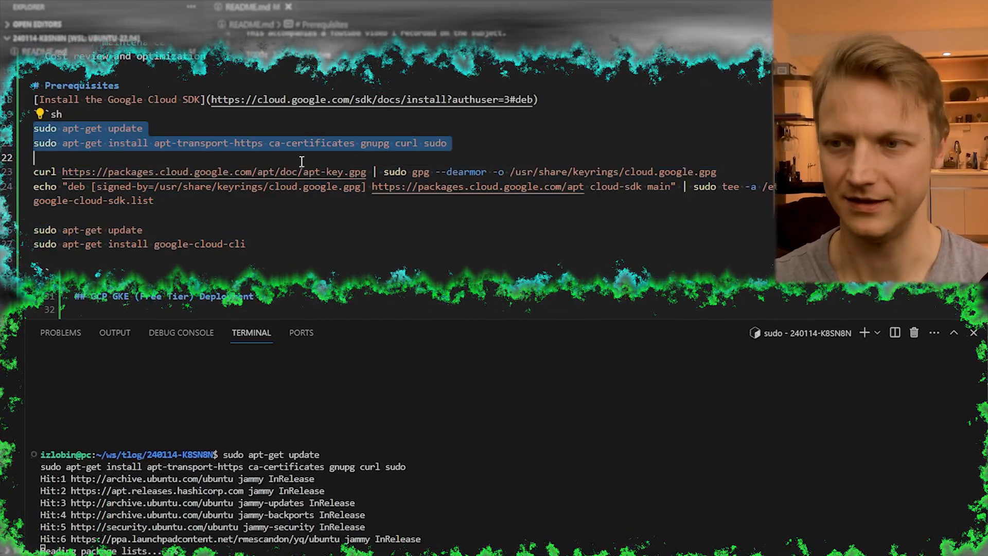
{"action": "left_click_drag", "start_coordinate": [474, 144], "coordinate": [104, 142]}
{"action": "left_click", "coordinate": [110, 156]}
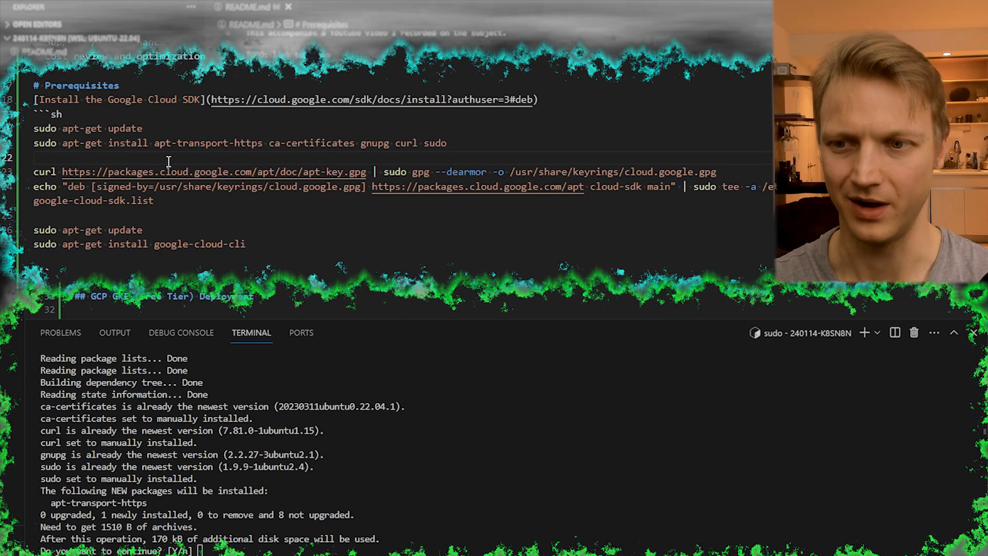
{"action": "left_click_drag", "start_coordinate": [149, 244], "coordinate": [247, 244]}
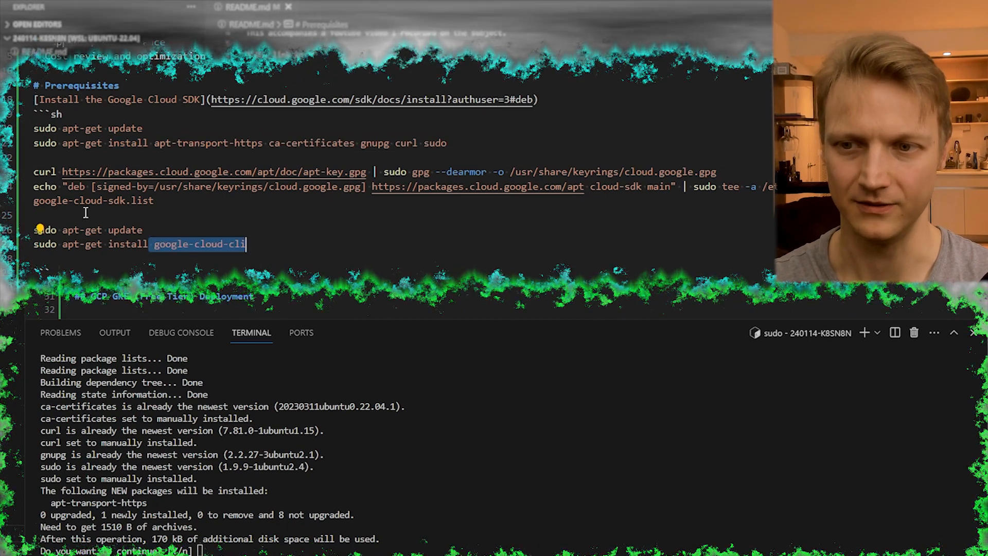
{"action": "left_click", "coordinate": [171, 214]}
- Run the README commands that add the Google Cloud package key and cloud-sdk repository, and install google-cloud-cli
{"action": "left_click_drag", "start_coordinate": [17, 172], "coordinate": [17, 216]}
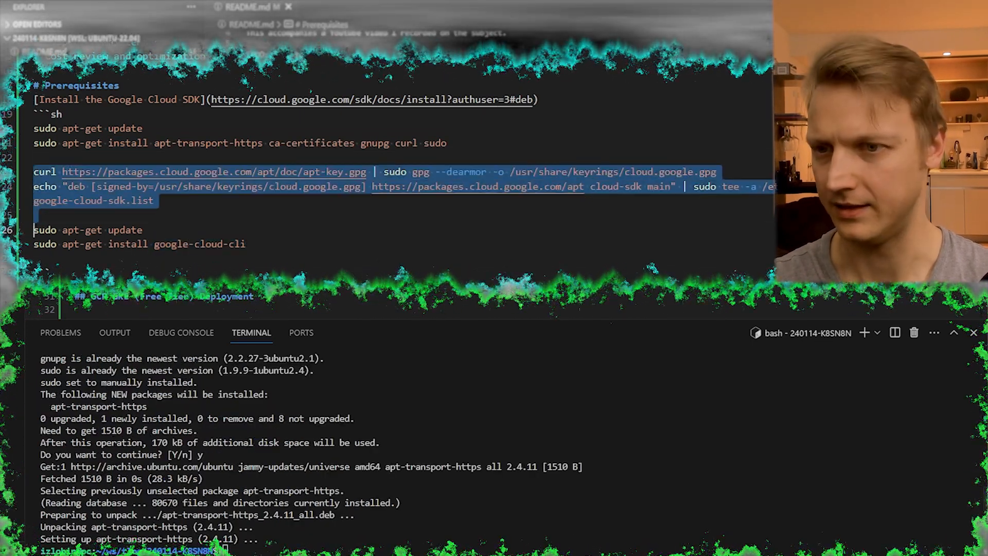
{"action": "key", "text": "ctrl+Return"}
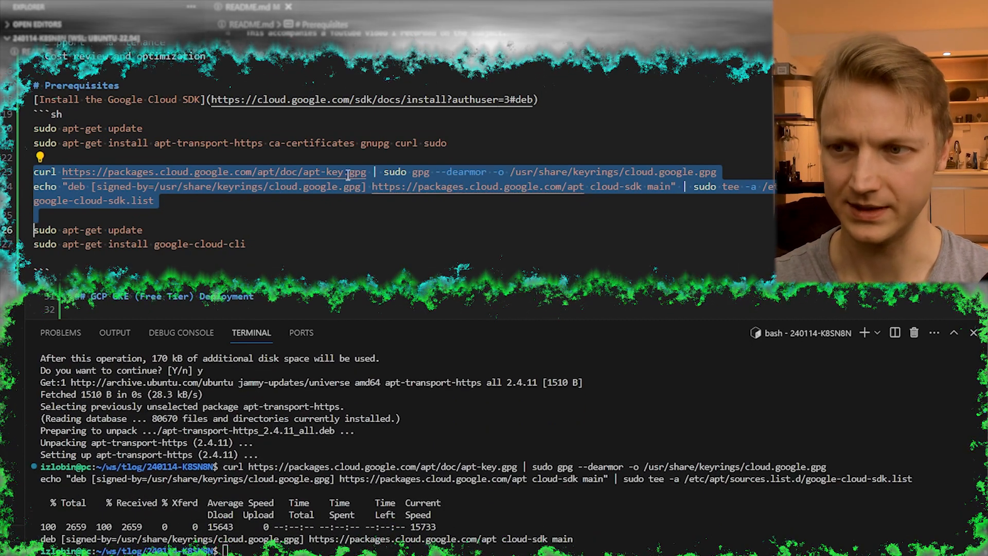
{"action": "double_click", "coordinate": [357, 172]}
{"action": "left_click_drag", "start_coordinate": [41, 157], "coordinate": [98, 208]}
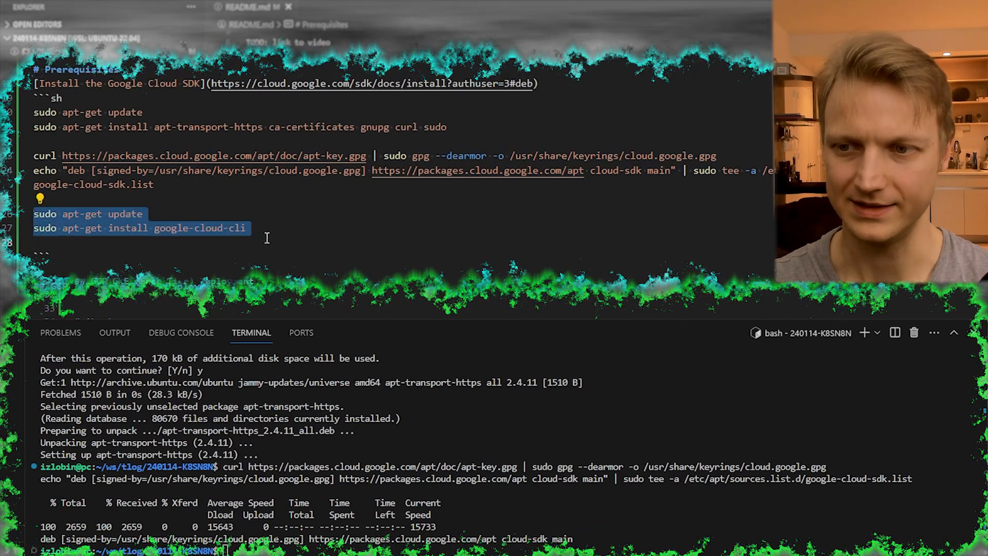
{"action": "key", "text": "ctrl+Return"}
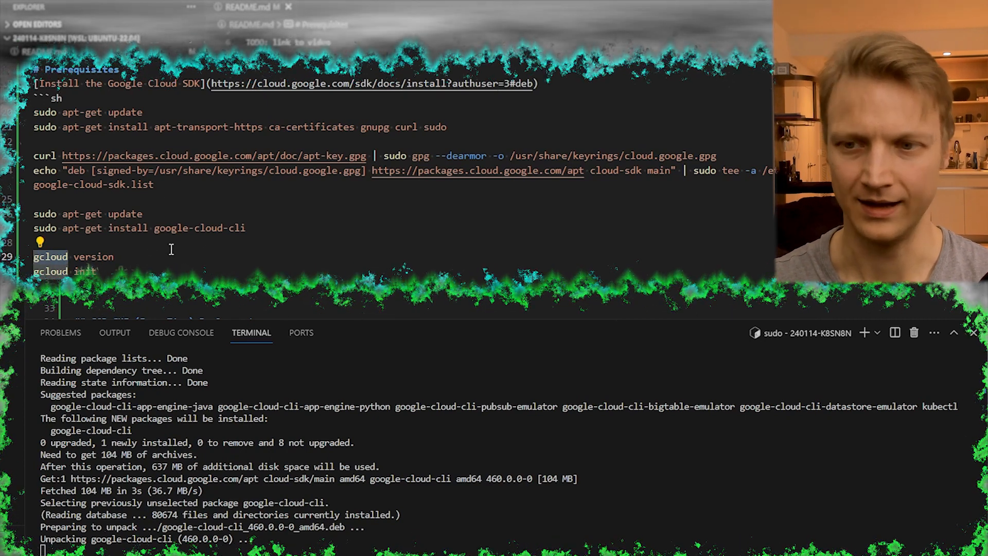
- Run gcloud version from the README and examine the listed SDK component versions
{"action": "left_click", "coordinate": [4, 259]}
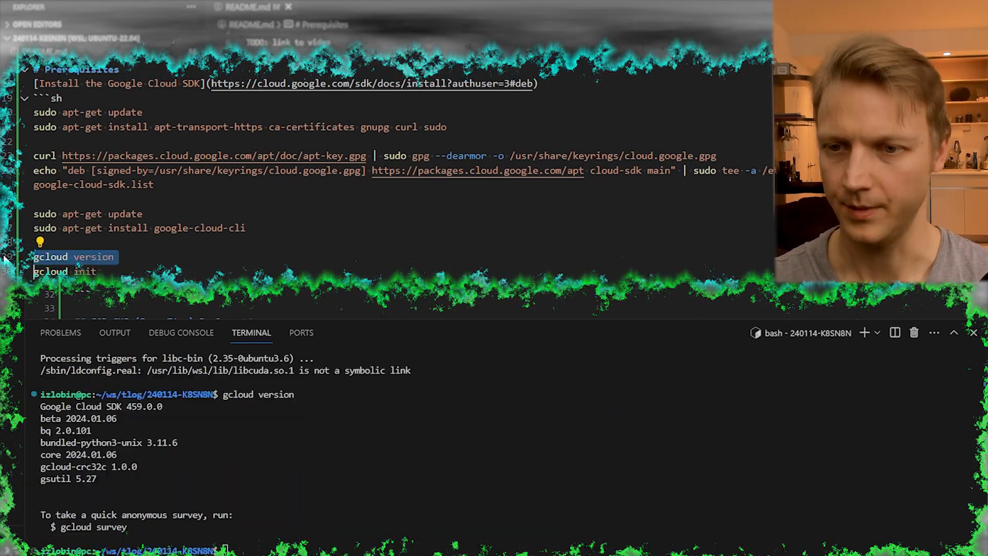
{"action": "left_click_drag", "start_coordinate": [96, 482], "coordinate": [35, 403]}
{"action": "left_click_drag", "start_coordinate": [126, 406], "coordinate": [136, 406]}
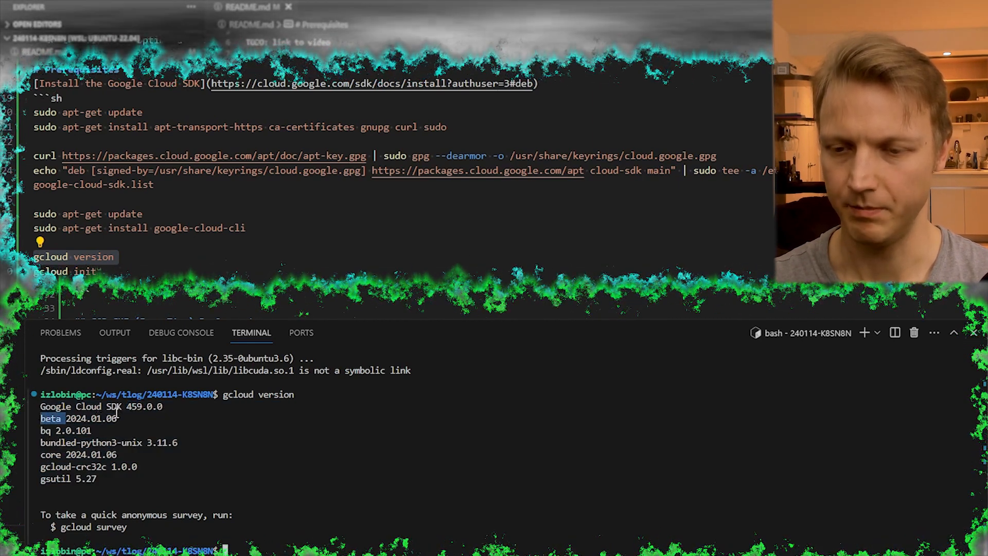
{"action": "left_click_drag", "start_coordinate": [98, 485], "coordinate": [38, 430]}
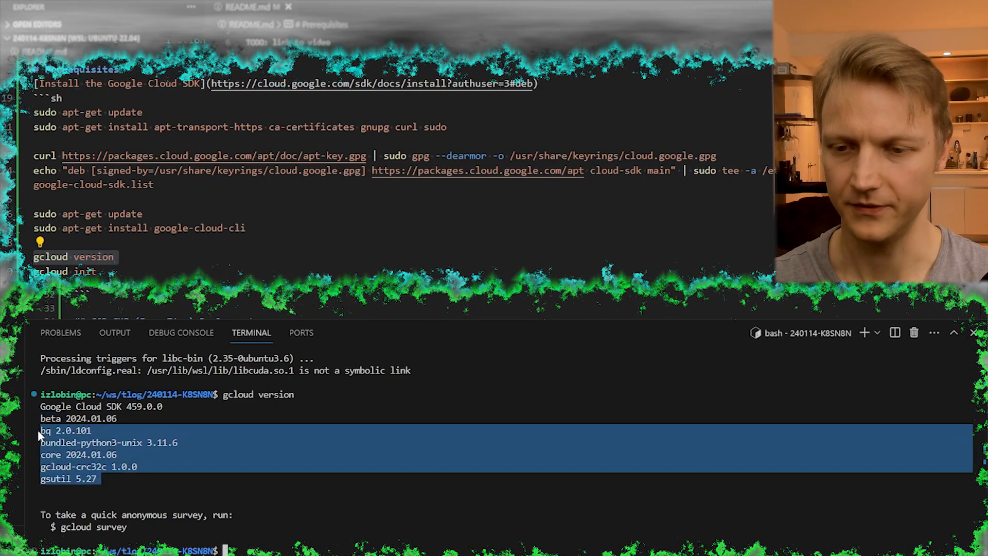
{"action": "left_click", "coordinate": [85, 271]}
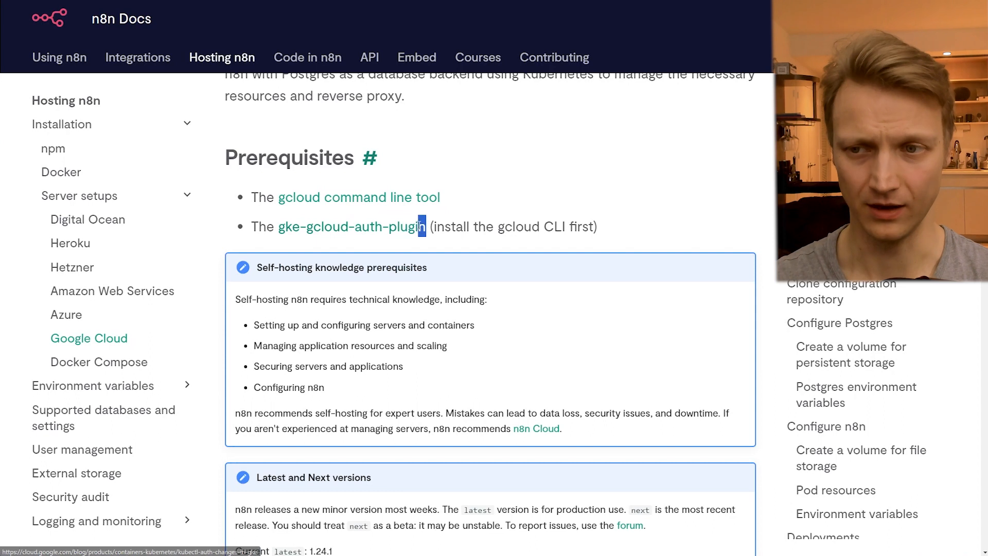
- Open the gke-gcloud-auth-plugin article from the n8n prerequisites and examine its explanation and installation instructions
{"action": "left_click", "coordinate": [358, 229]}
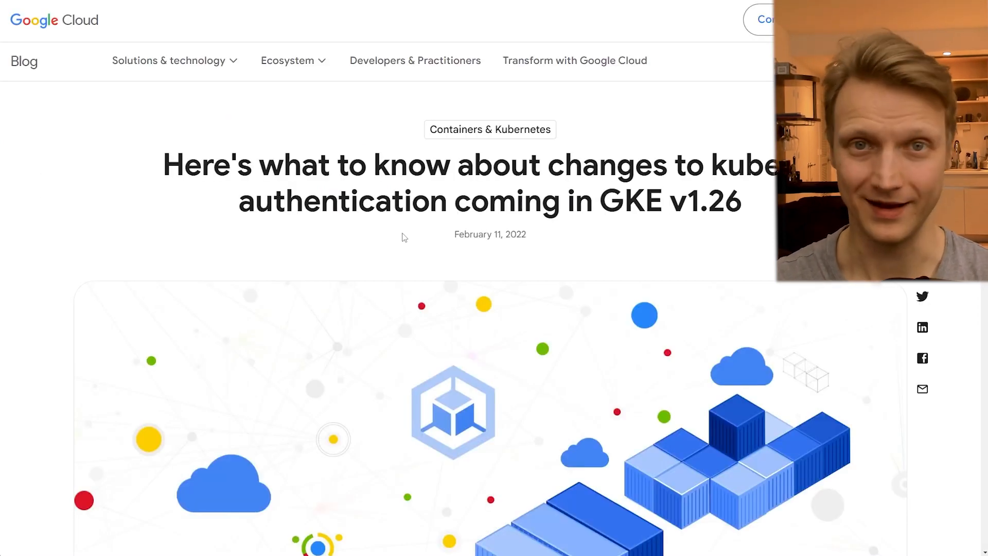
{"action": "scroll", "coordinate": [404, 238], "scroll_direction": "down", "scroll_amount": 20}
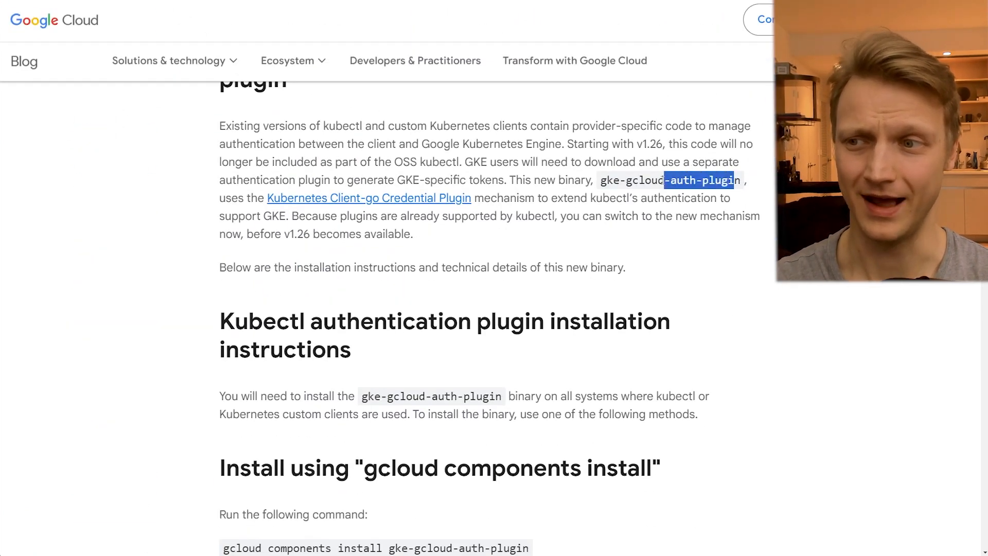
{"action": "left_click_drag", "start_coordinate": [395, 163], "coordinate": [469, 162]}
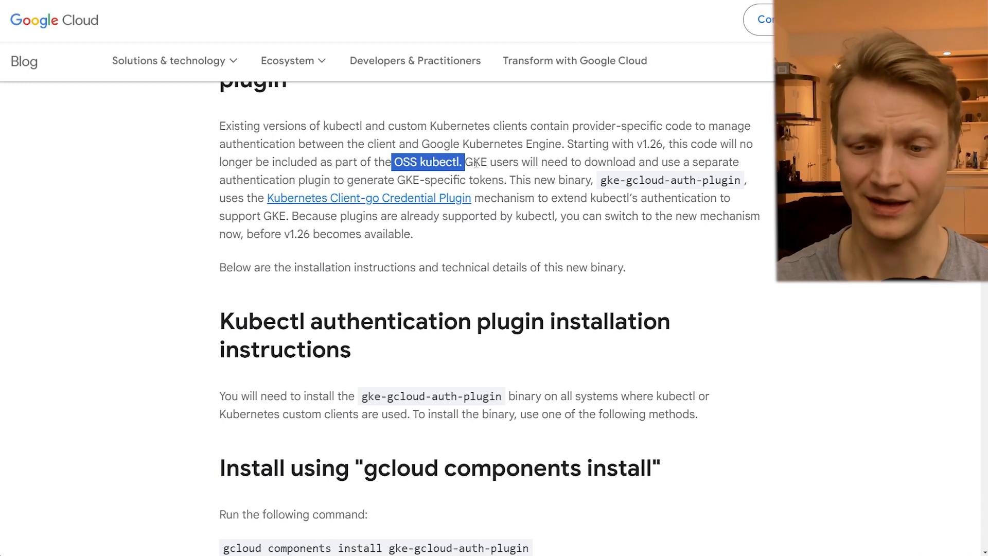
{"action": "scroll", "coordinate": [476, 162], "scroll_direction": "down", "scroll_amount": 5}
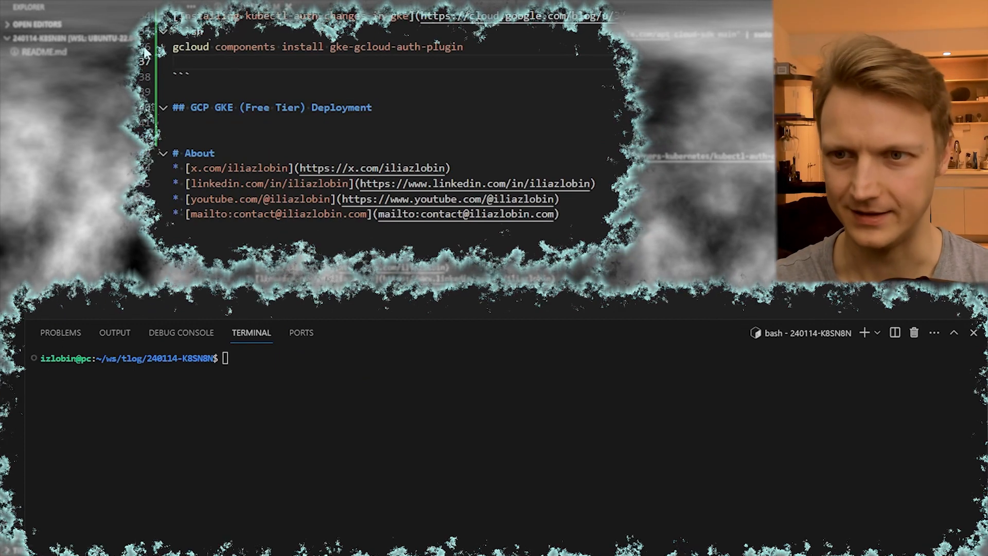
- Switch to Visual Studio Code and run the README's gcloud components install gke-gcloud-auth-plugin, accepting the installation
{"action": "key", "text": "ctrl+Return"}
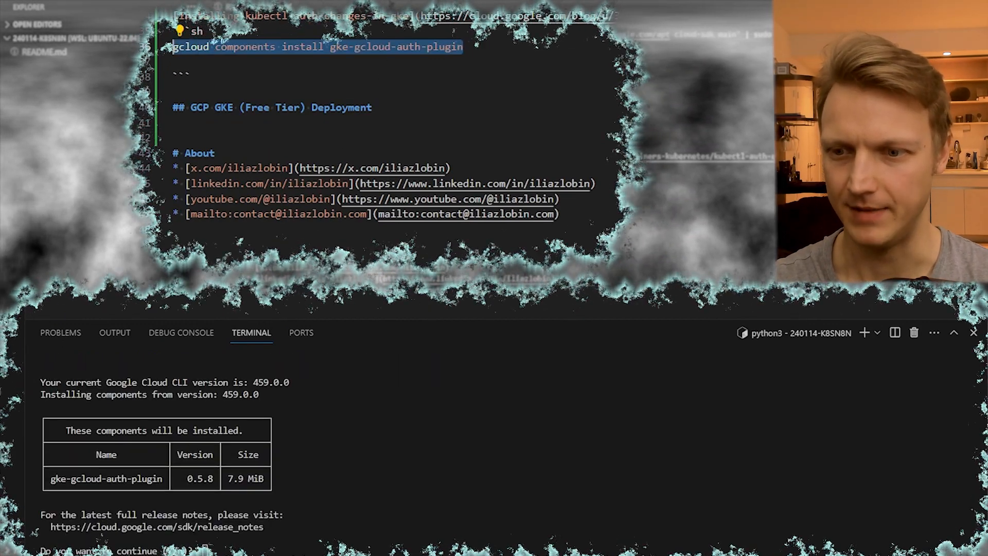
{"action": "type", "text": "y"}
{"action": "key", "text": "Return"}
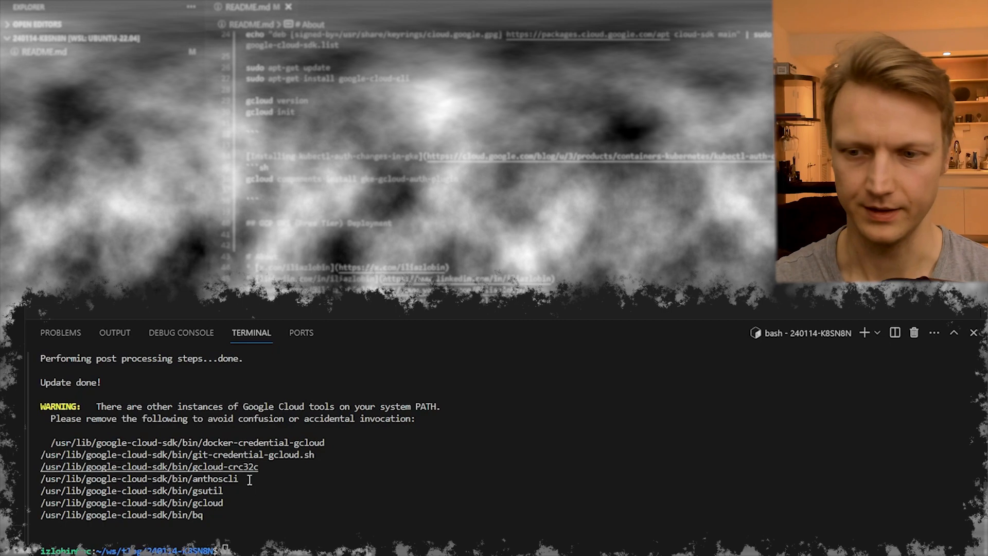
{"action": "left_click_drag", "start_coordinate": [210, 513], "coordinate": [32, 436]}
{"action": "left_click", "coordinate": [103, 397]}
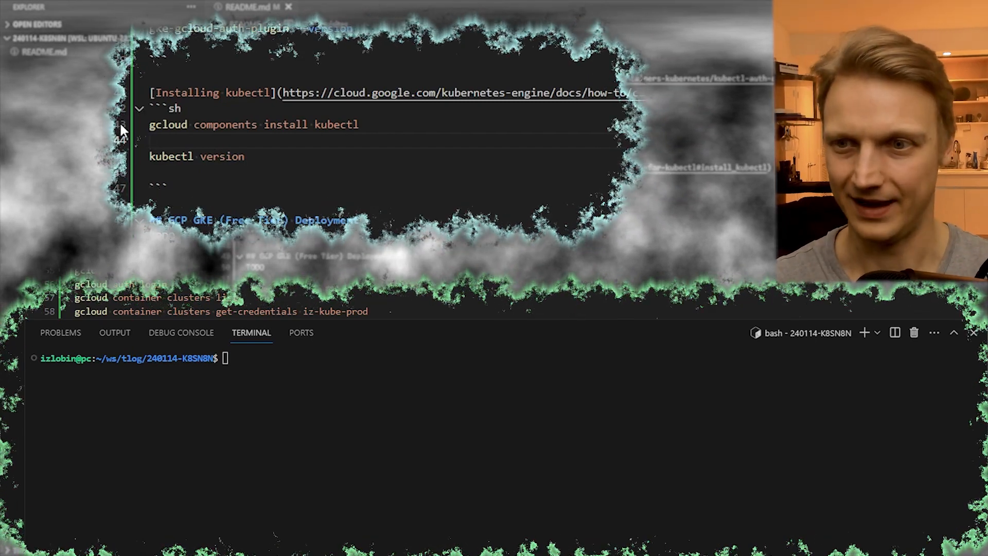
- Run gcloud components install kubectl from the README and accept the installation
{"action": "left_click", "coordinate": [119, 126]}
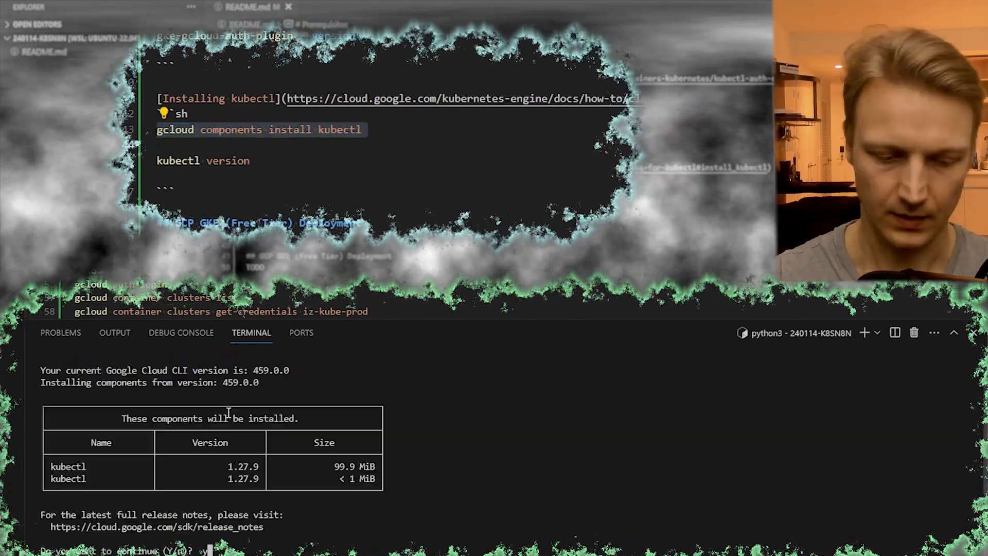
{"action": "type", "text": "y"}
{"action": "key", "text": "Return"}
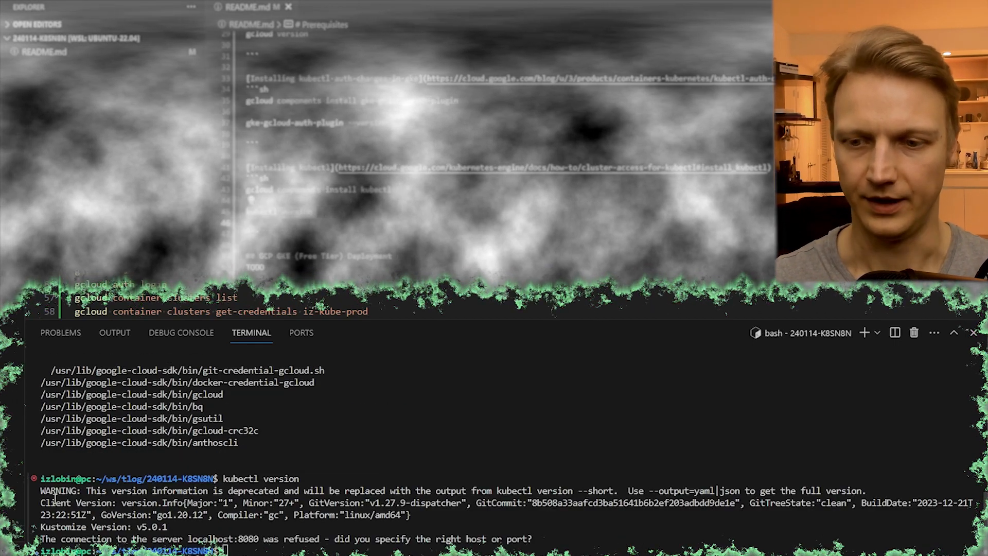
{"action": "left_click_drag", "start_coordinate": [40, 488], "coordinate": [226, 549]}
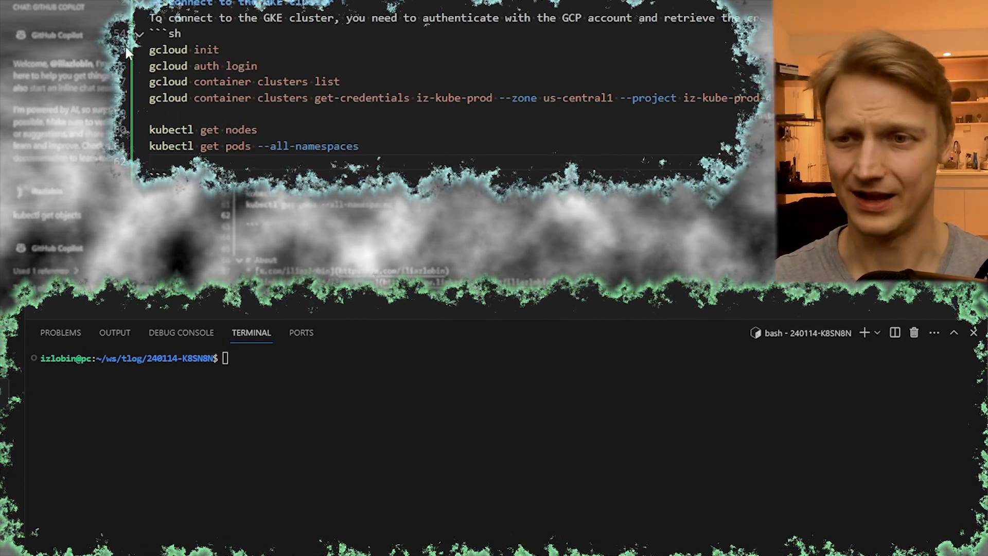
- Run gcloud auth login from the README, open the sign-in link, choose the admin Google account and allow Google Cloud SDK access
{"action": "left_click_drag", "start_coordinate": [124, 45], "coordinate": [123, 162]}
{"action": "left_click", "coordinate": [217, 112]}
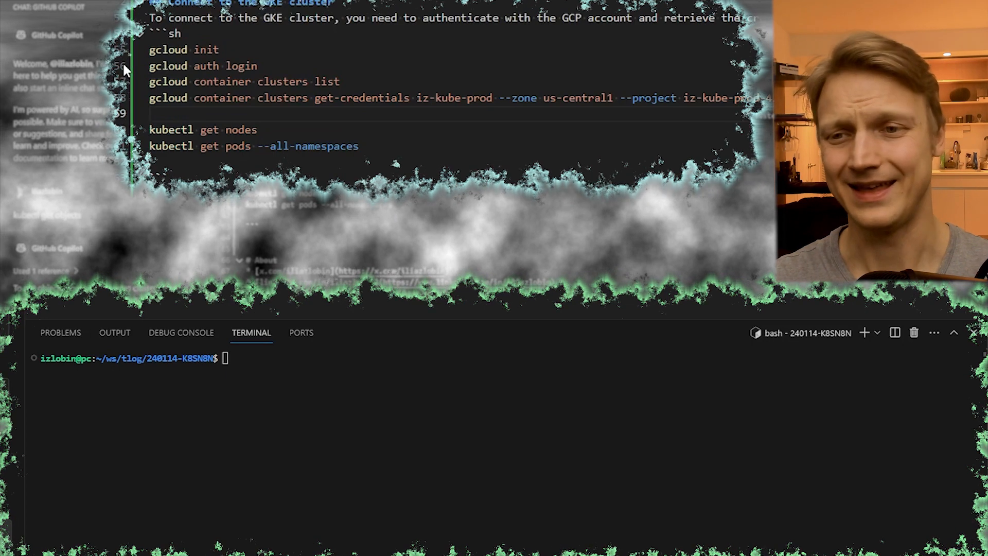
{"action": "left_click", "coordinate": [123, 66]}
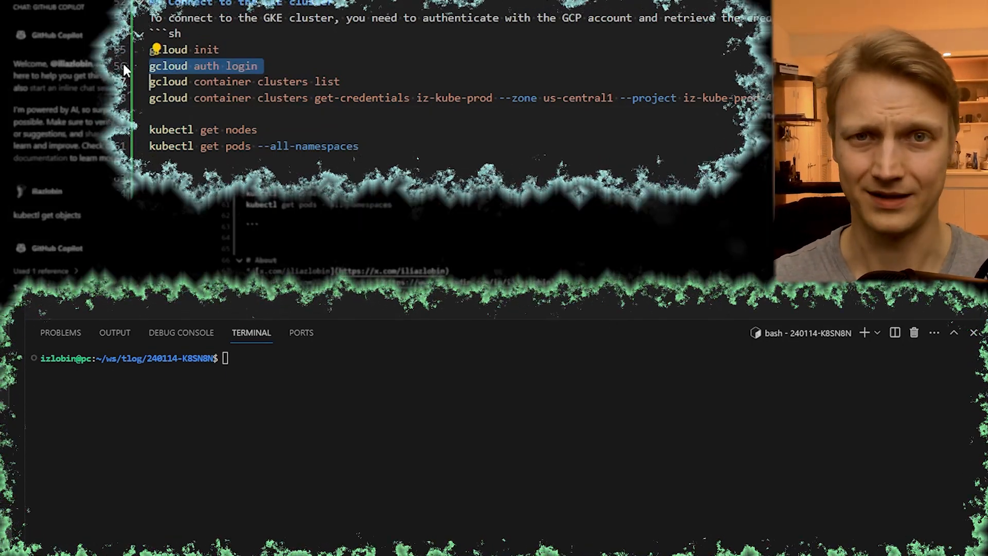
{"action": "key", "text": "ctrl+Return"}
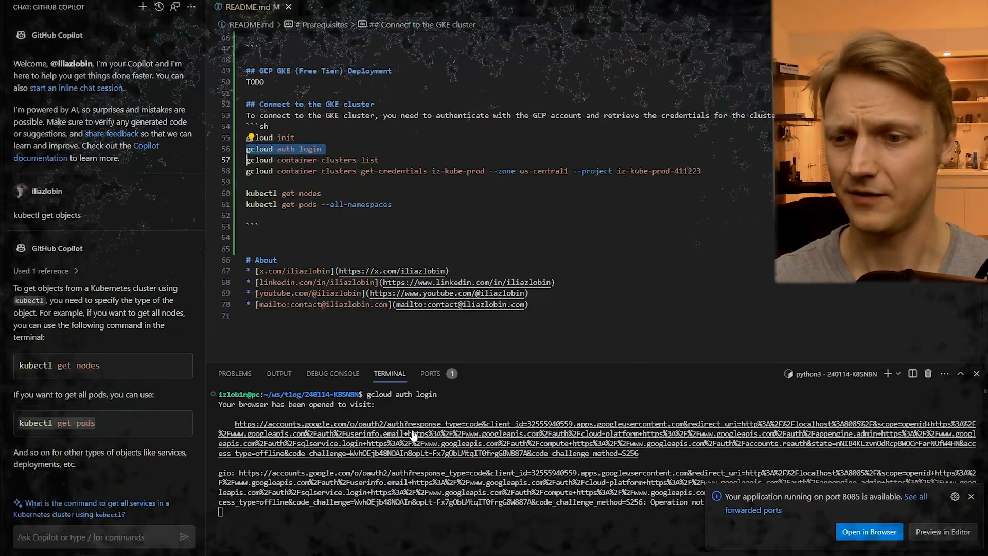
{"action": "left_click", "coordinate": [227, 405], "text": "ctrl"}
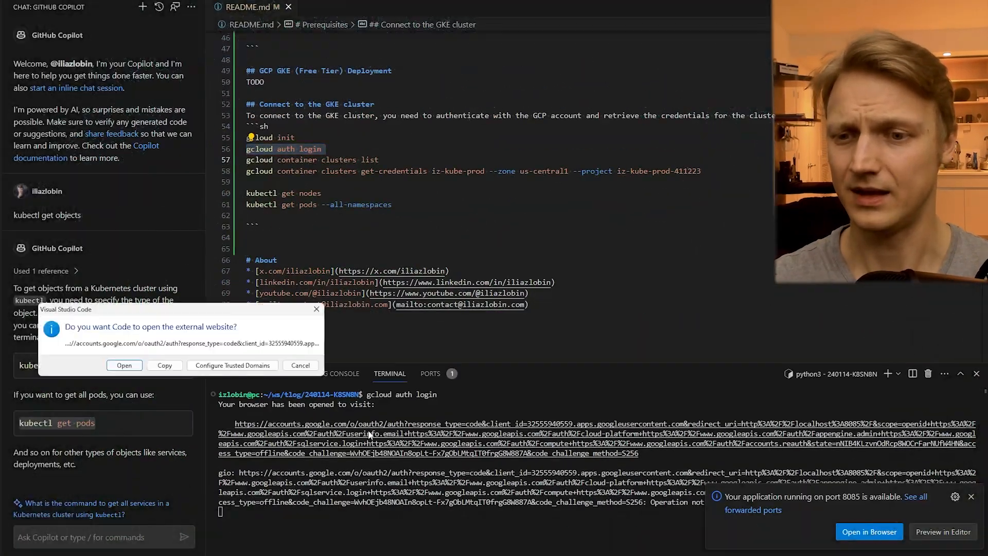
{"action": "left_click", "coordinate": [135, 367]}
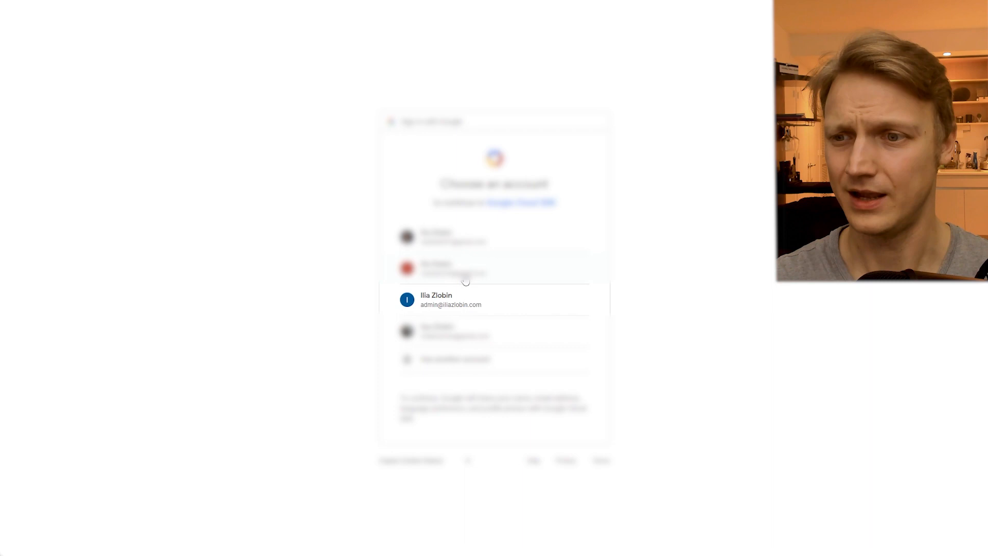
{"action": "left_click", "coordinate": [483, 308]}
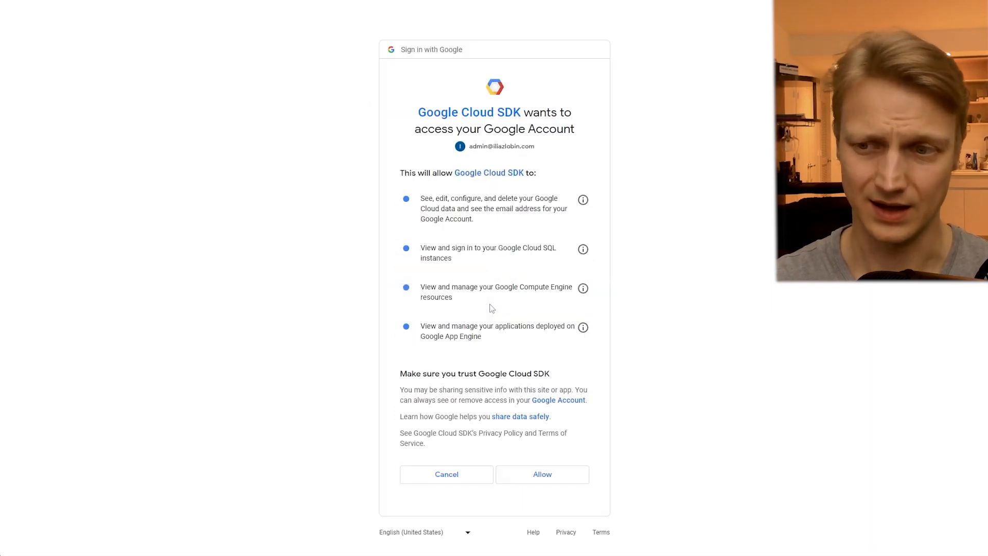
{"action": "left_click", "coordinate": [533, 474]}
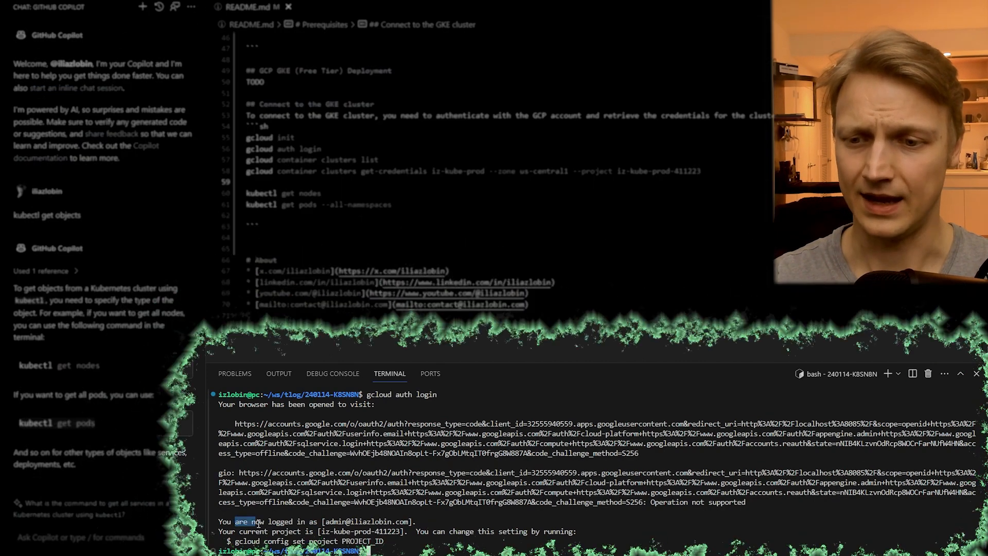
{"action": "left_click_drag", "start_coordinate": [236, 521], "coordinate": [407, 521]}
{"action": "left_click", "coordinate": [401, 181]}
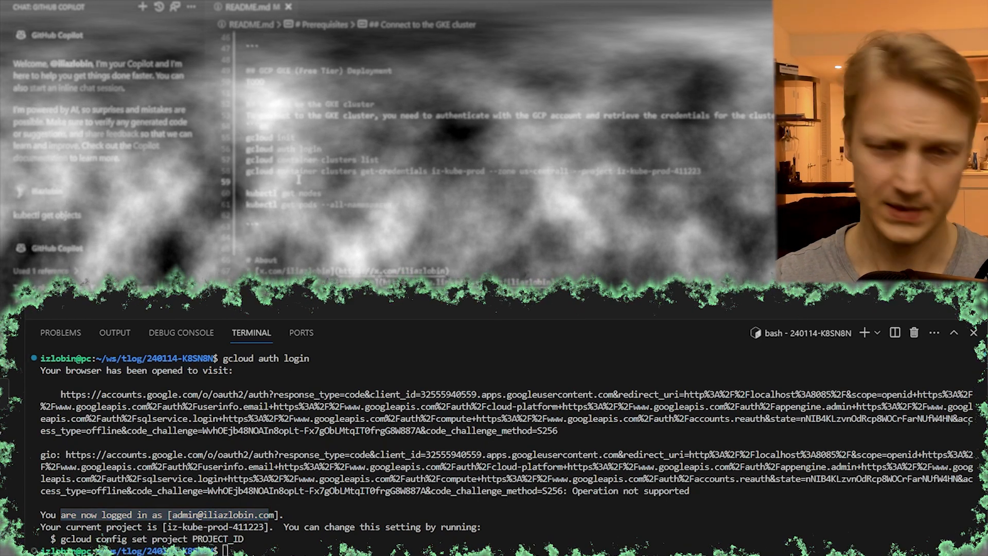
- Run gcloud container clusters list and examine the name and location of the listed cluster
{"action": "type", "text": "gcloud container clusters list"}
{"action": "key", "text": "Return"}
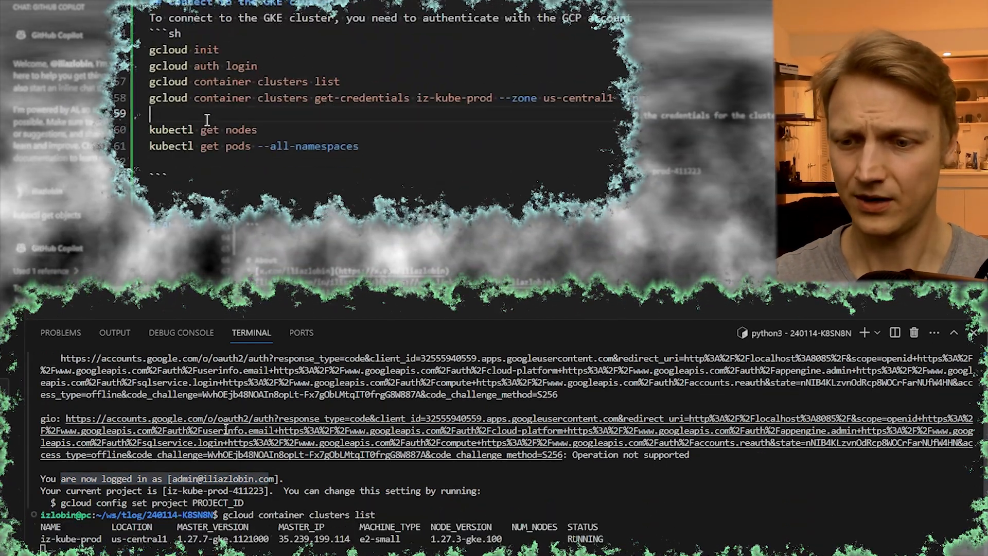
{"action": "left_click_drag", "start_coordinate": [42, 538], "coordinate": [181, 538]}
{"action": "left_click", "coordinate": [181, 538]}
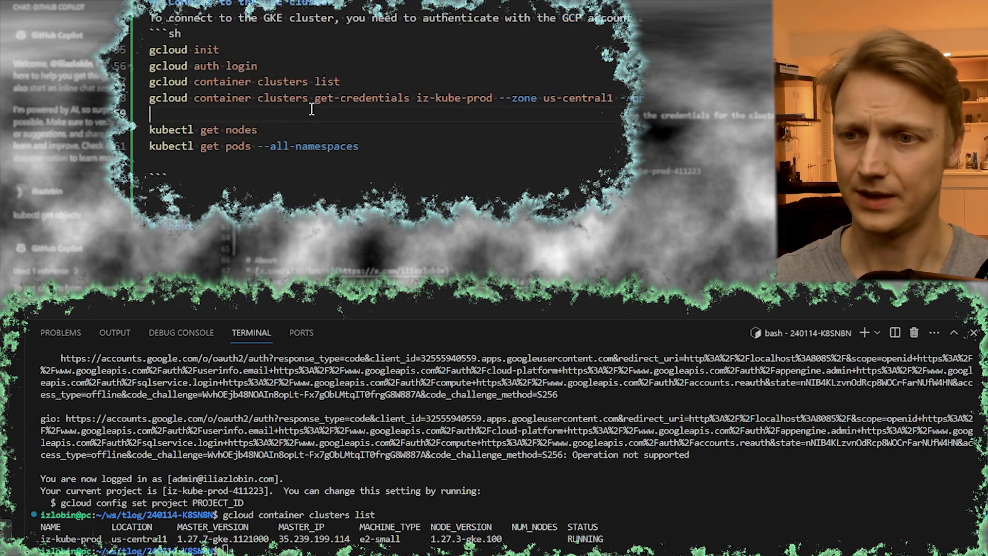
{"action": "left_click", "coordinate": [260, 119]}
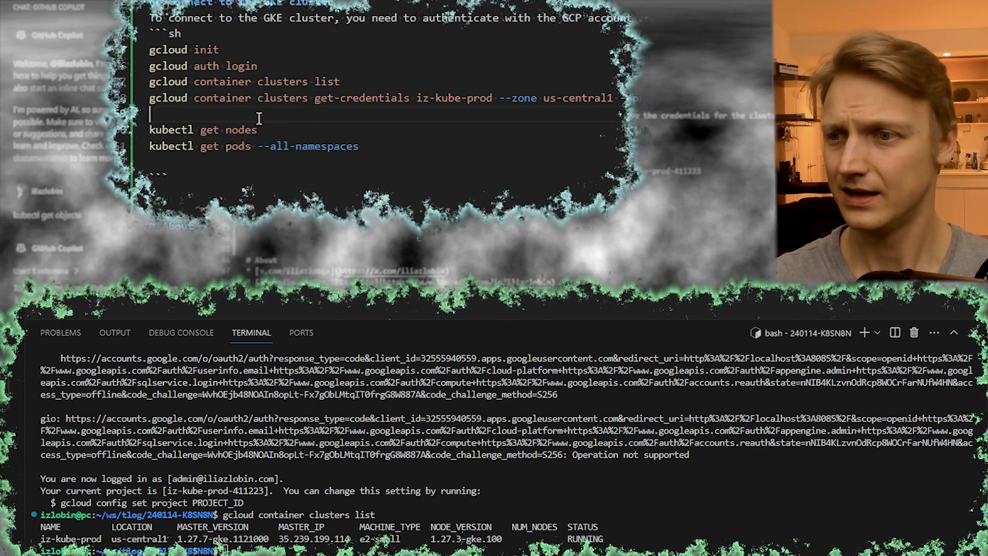
- Run the README's gcloud container clusters get-credentials for iz-kube-prod with zone us-central1 and project iz-kube-prod-411223, and check the kubeconfig output
{"action": "left_click_drag", "start_coordinate": [315, 98], "coordinate": [412, 98]}
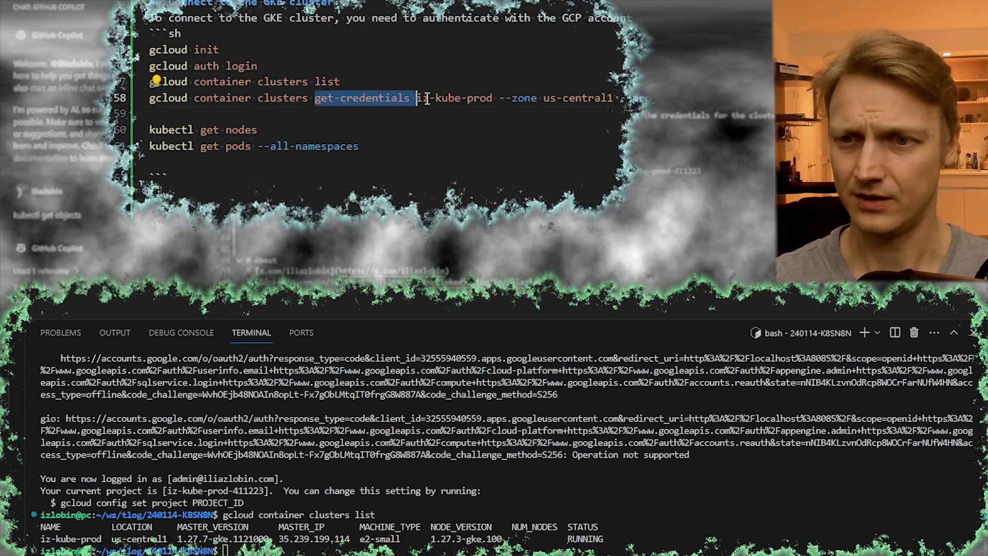
{"action": "left_click", "coordinate": [630, 97]}
{"action": "key", "text": "ctrl+Return"}
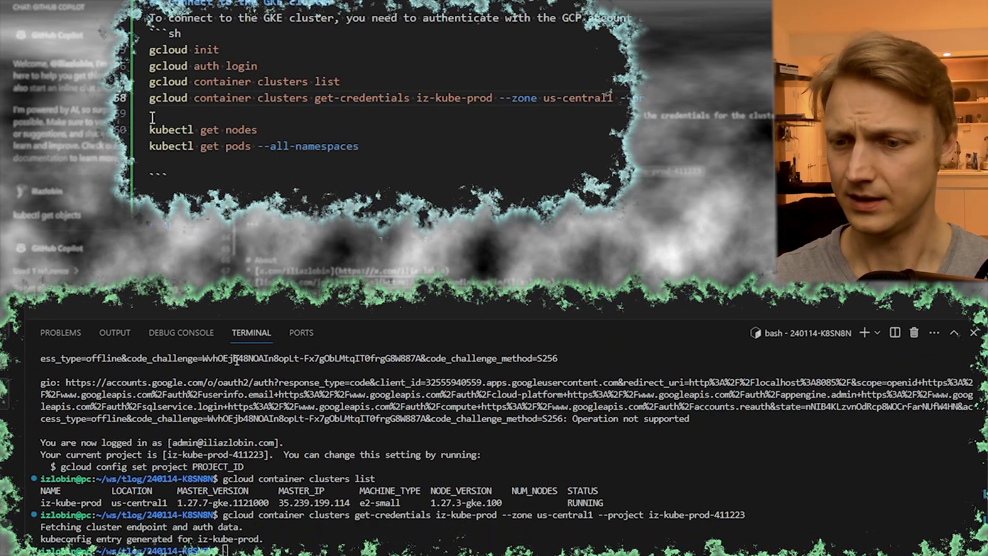
{"action": "key", "text": "ctrl+l"}
{"action": "double_click", "coordinate": [223, 538]}
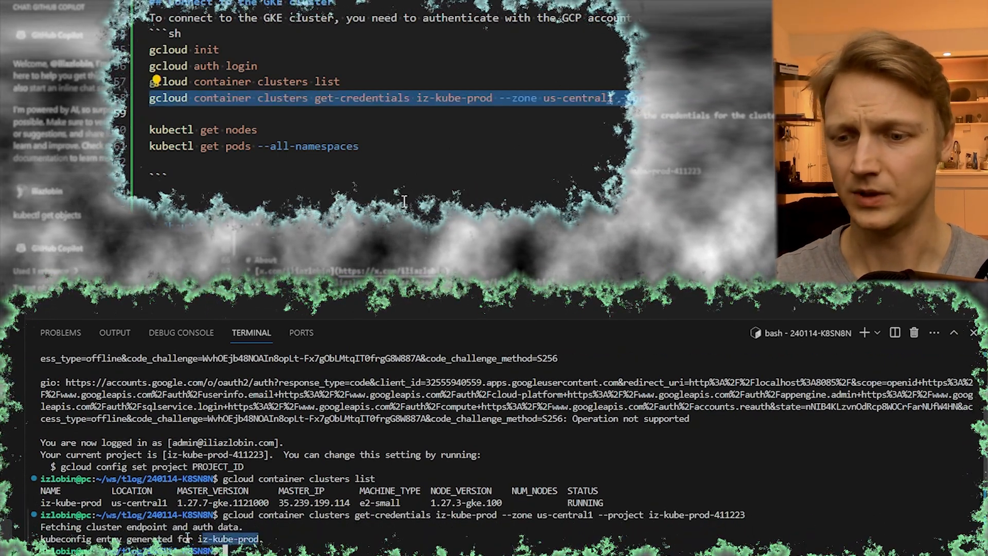
{"action": "left_click_drag", "start_coordinate": [223, 538], "coordinate": [54, 527]}
{"action": "left_click", "coordinate": [218, 113]}
{"action": "double_click", "coordinate": [67, 538]}
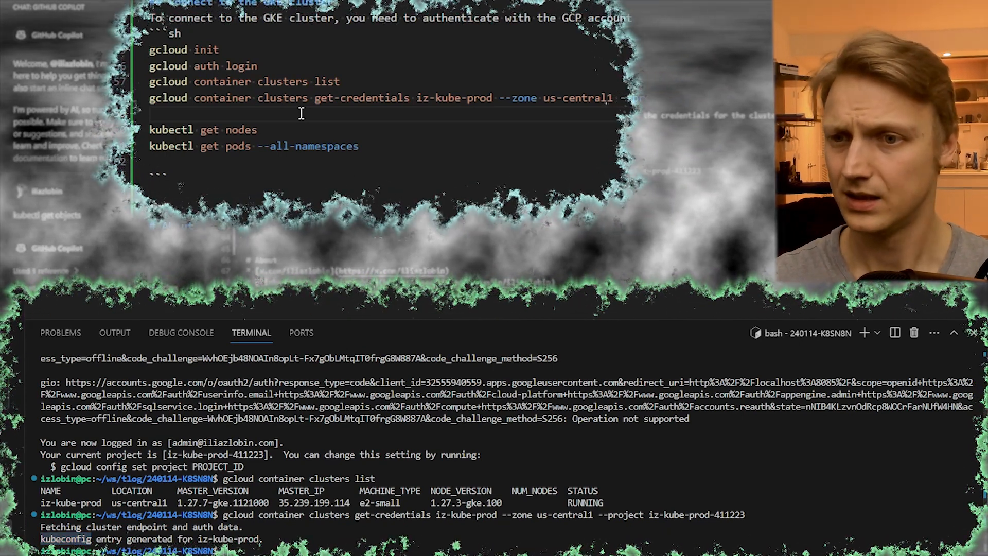
{"action": "left_click_drag", "start_coordinate": [263, 539], "coordinate": [41, 528]}
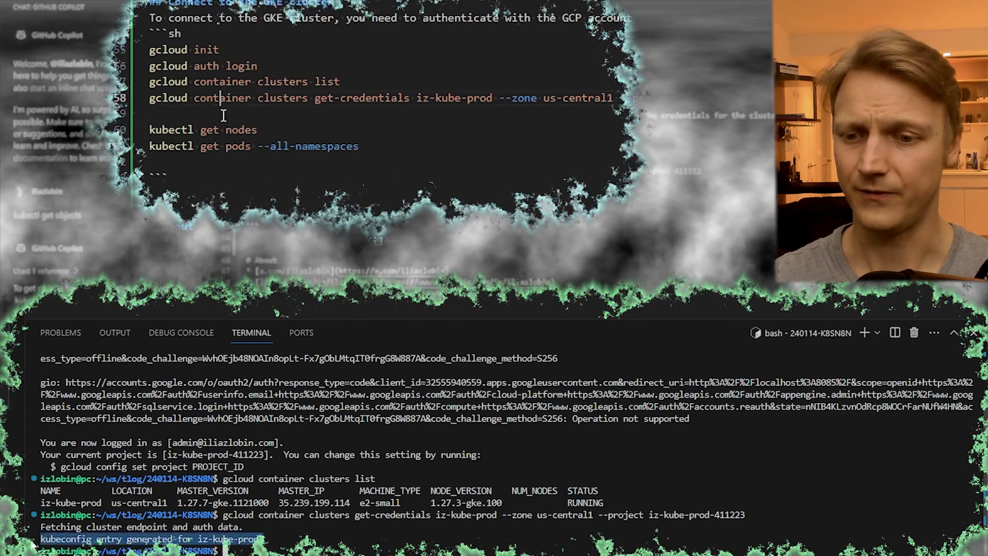
{"action": "left_click", "coordinate": [41, 529]}
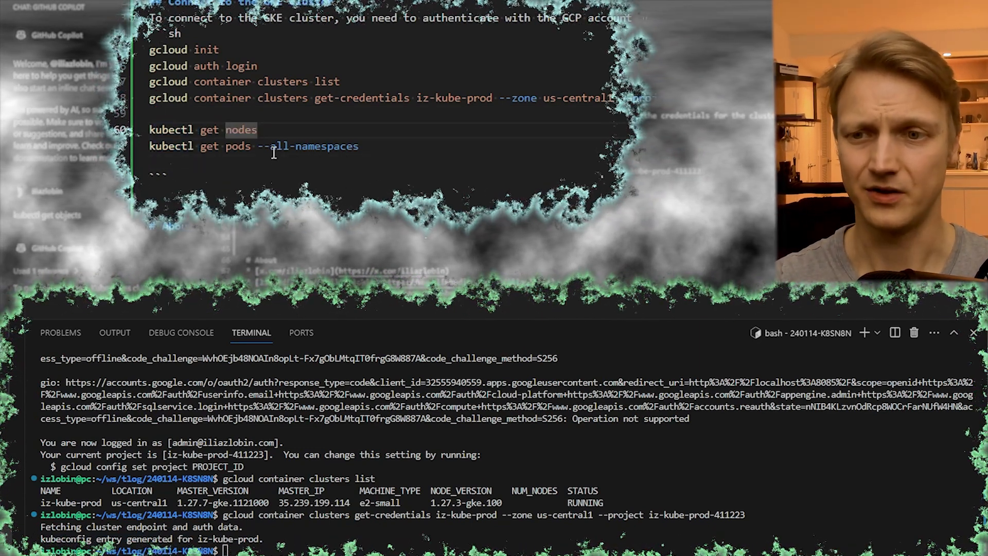
- Run kubectl get nodes and kubectl get pods --all-namespaces, and examine the cluster's pods
{"action": "type", "text": "kubectl get nodes"}
{"action": "key", "text": "Return"}
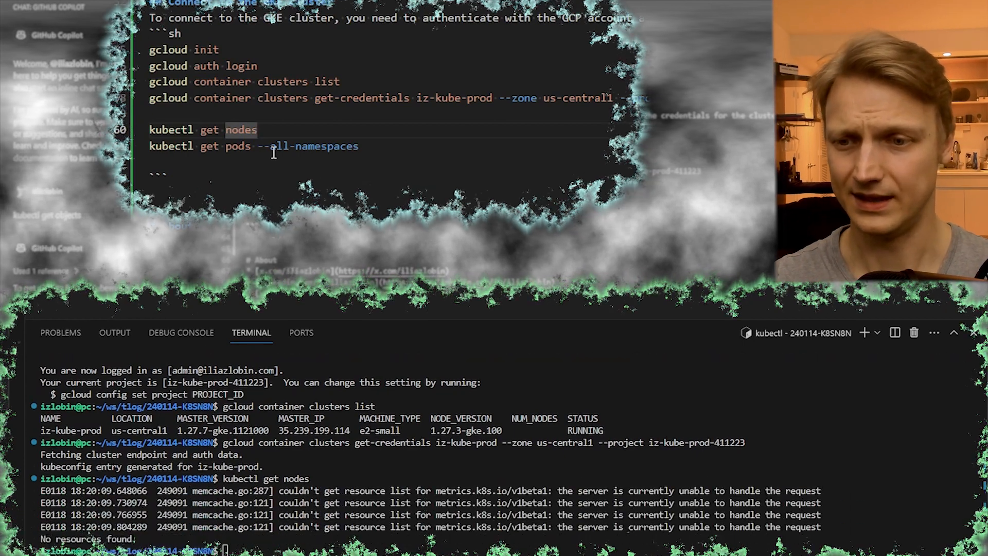
{"action": "type", "text": "kubectl get pods --all-namespaces"}
{"action": "key", "text": "Return"}
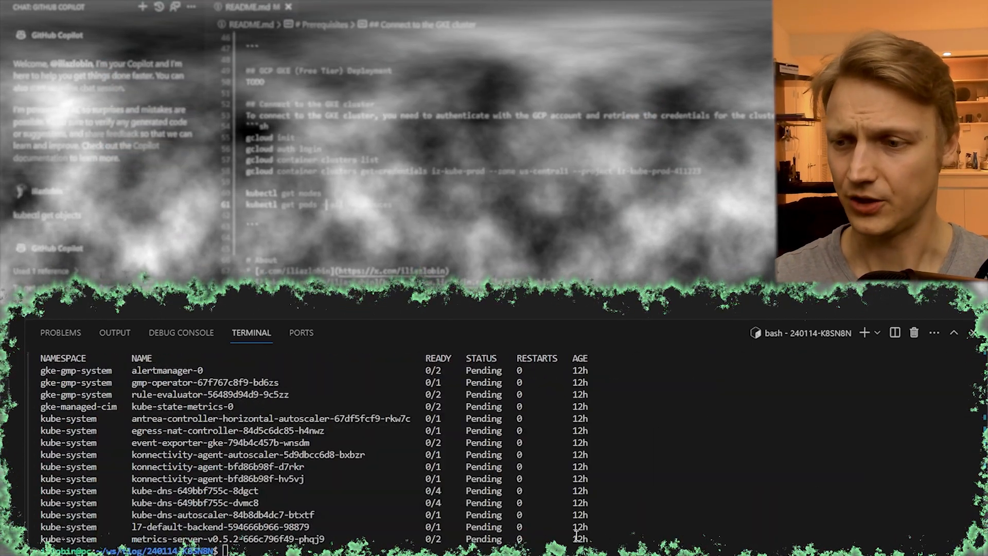
{"action": "left_click_drag", "start_coordinate": [461, 519], "coordinate": [56, 384]}
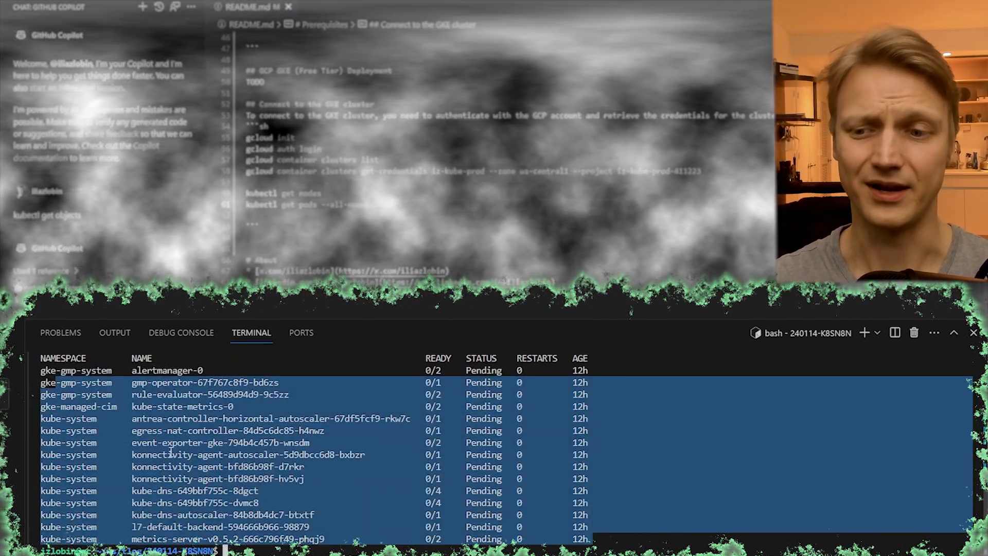
{"action": "left_click", "coordinate": [170, 451]}
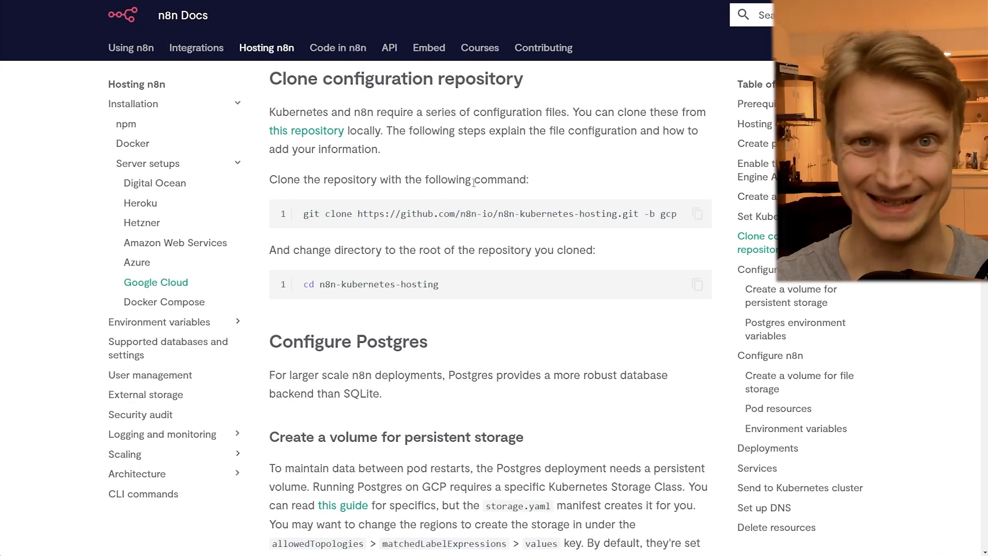
- Switch to the n8n Docs clone instructions and examine the YAML manifests in the n8n-kubernetes-hosting GitHub repository
{"action": "left_click_drag", "start_coordinate": [401, 214], "coordinate": [560, 215]}
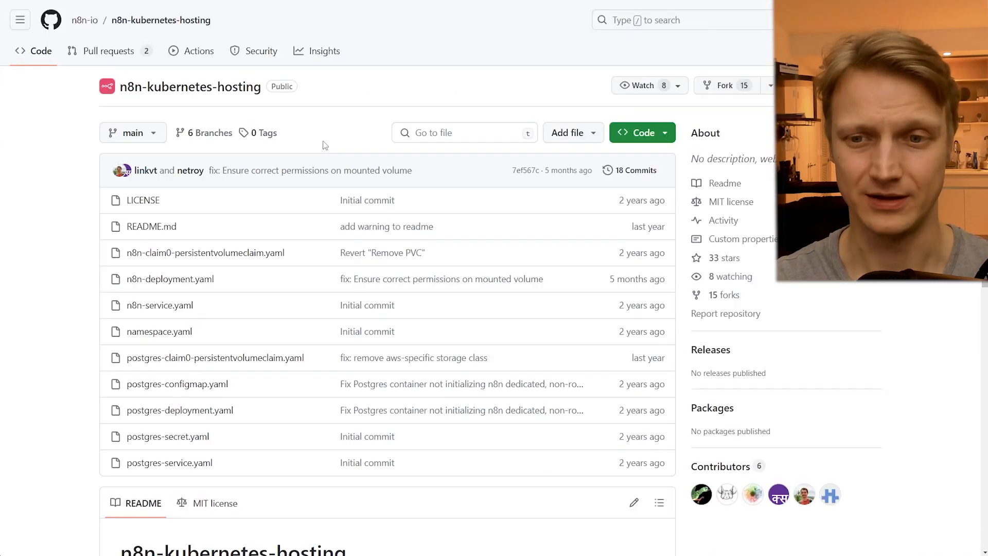
{"action": "left_click_drag", "start_coordinate": [245, 444], "coordinate": [77, 255]}
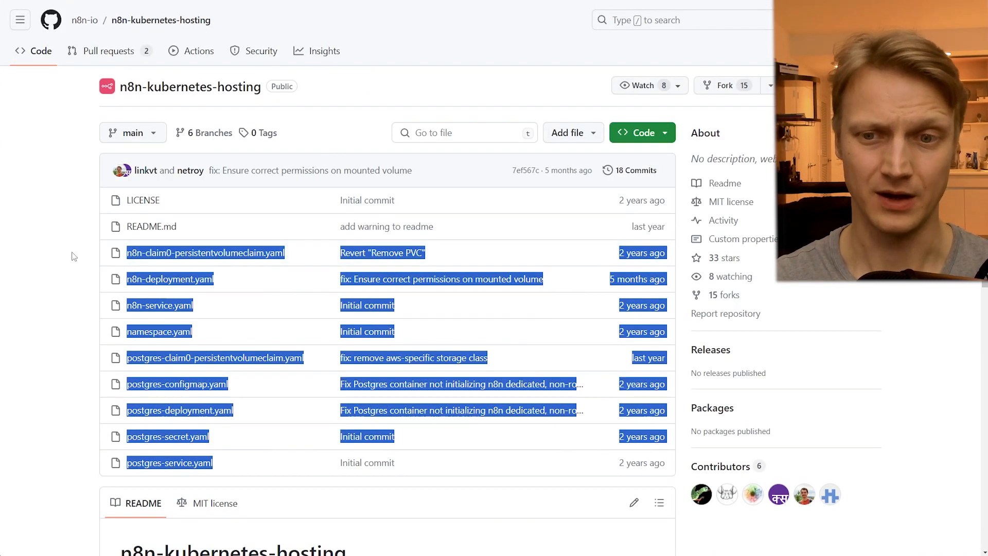
{"action": "left_click", "coordinate": [77, 255]}
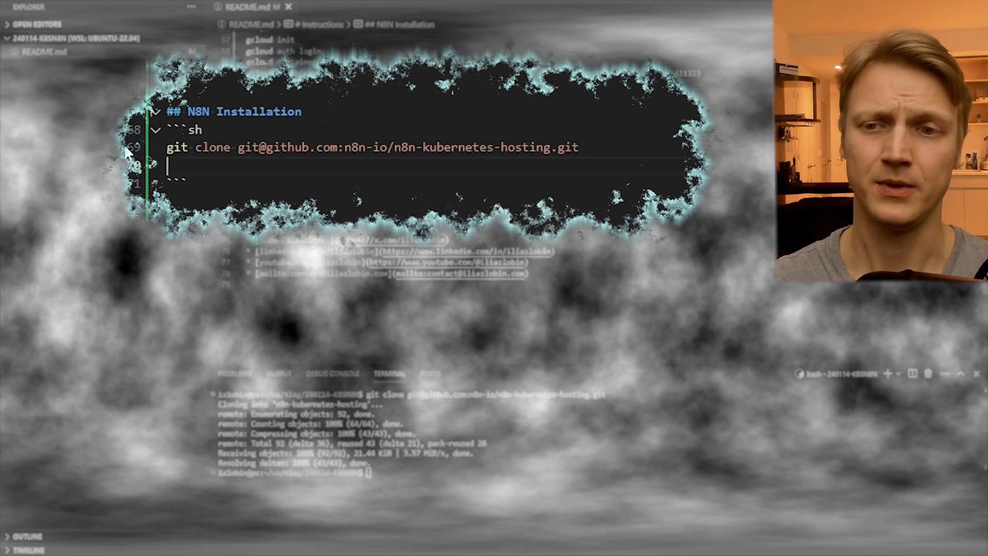
- Run the README's git clone of n8n-io/n8n-kubernetes-hosting in Visual Studio Code and select all YAML manifests in the cloned folder
{"action": "left_click", "coordinate": [223, 173]}
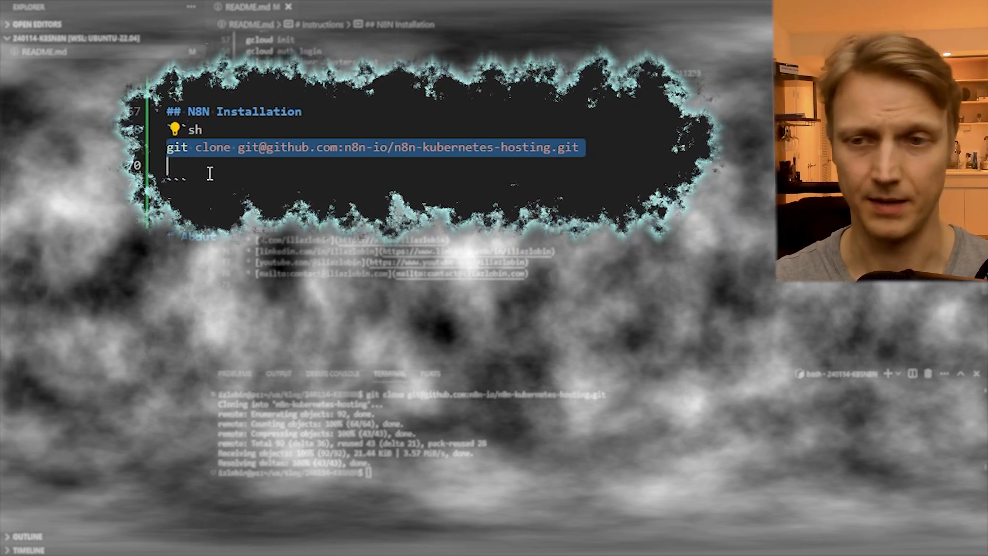
{"action": "key", "text": "ctrl+Return"}
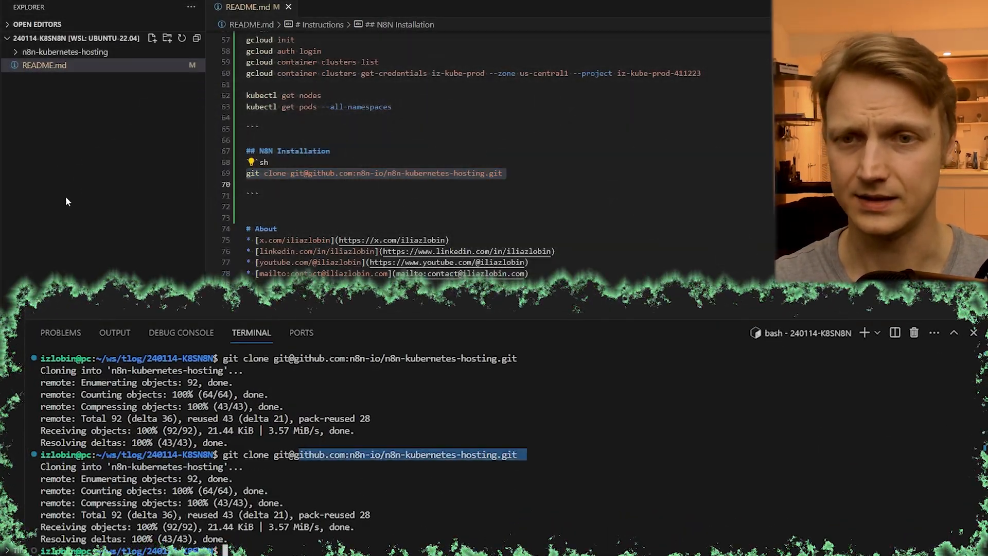
{"action": "left_click", "coordinate": [65, 51]}
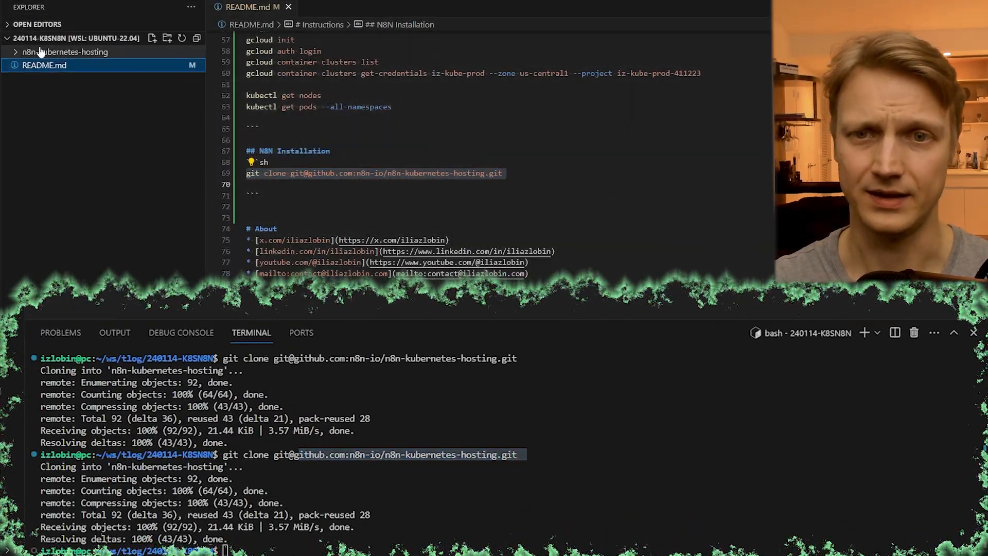
{"action": "left_click", "coordinate": [77, 96]}
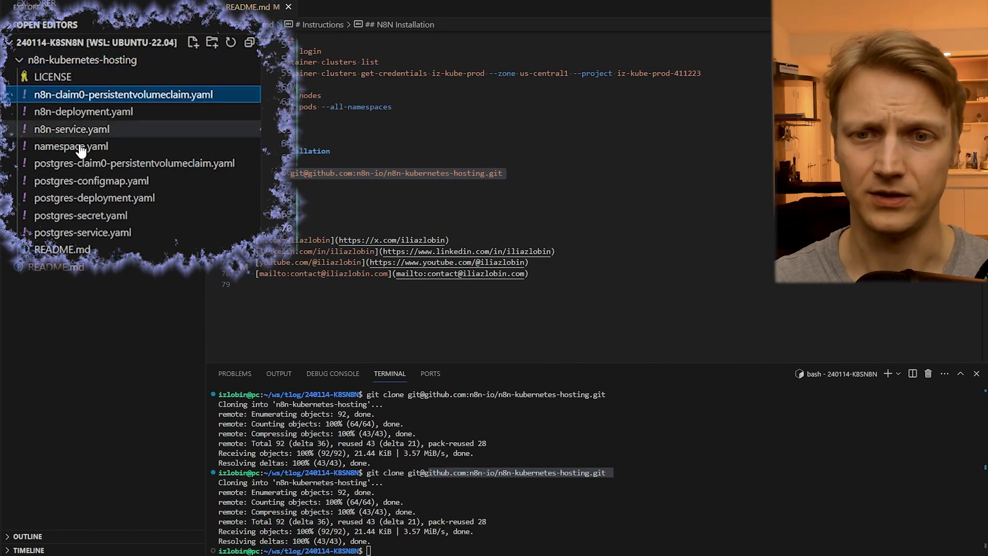
{"action": "left_click", "coordinate": [96, 234], "text": "shift"}
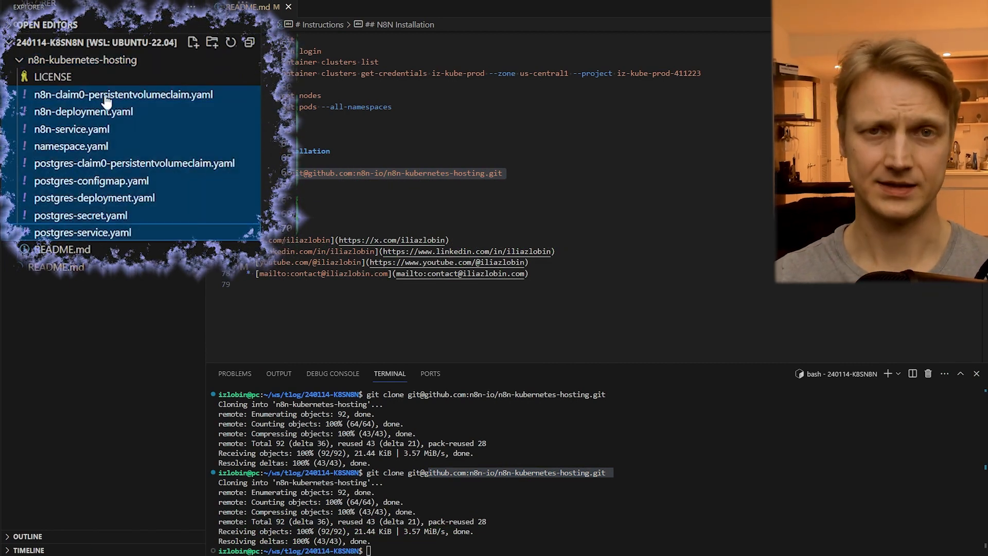
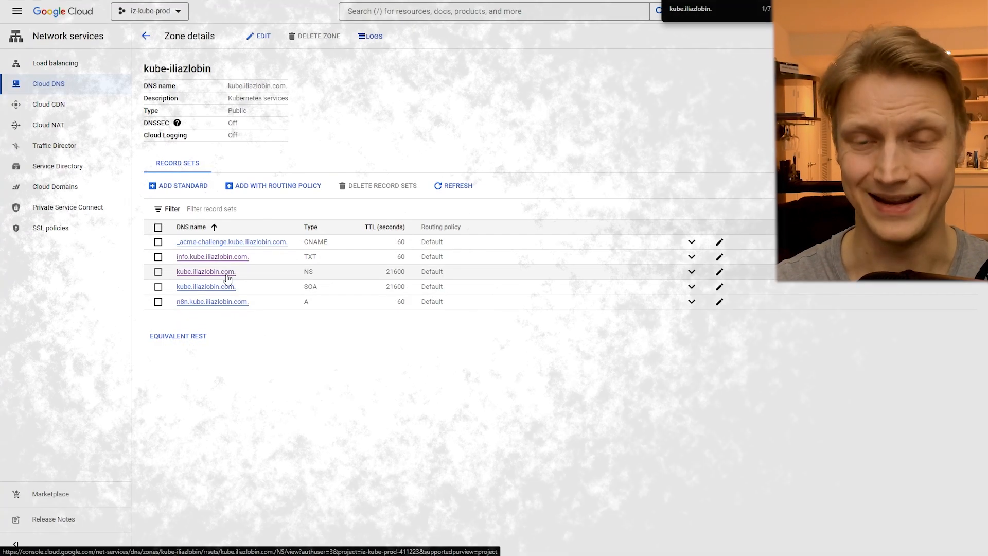
- Open the kube subdomain's NS record set in the Cloud DNS zone and examine its four name servers
{"action": "left_click", "coordinate": [222, 269]}
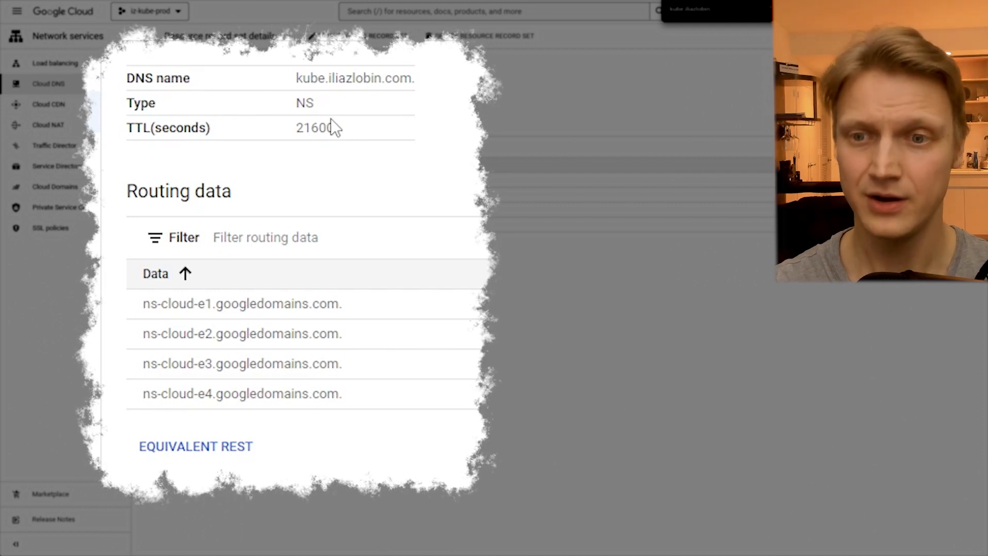
{"action": "left_click", "coordinate": [276, 286]}
{"action": "left_click_drag", "start_coordinate": [328, 303], "coordinate": [151, 303]}
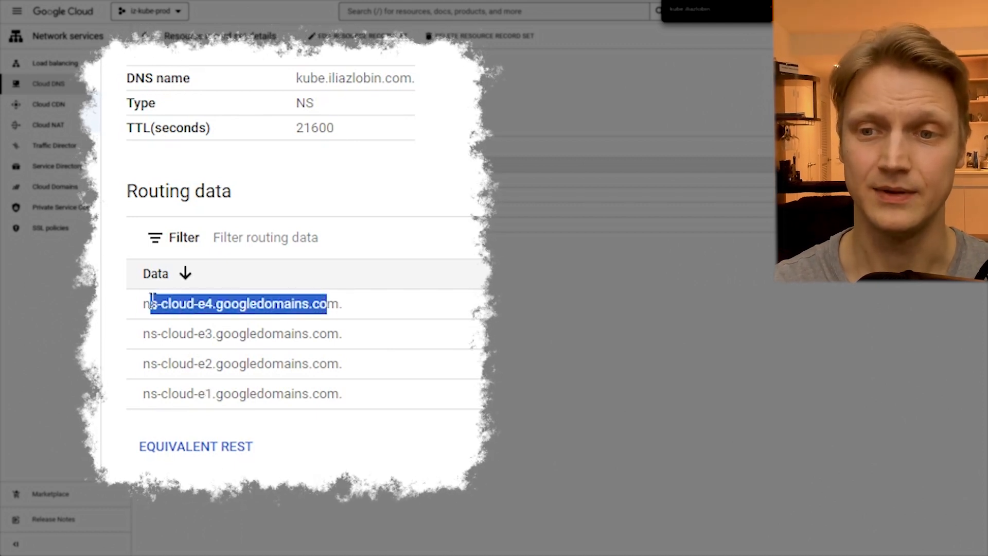
{"action": "left_click_drag", "start_coordinate": [338, 335], "coordinate": [149, 336]}
{"action": "left_click_drag", "start_coordinate": [327, 364], "coordinate": [212, 393]}
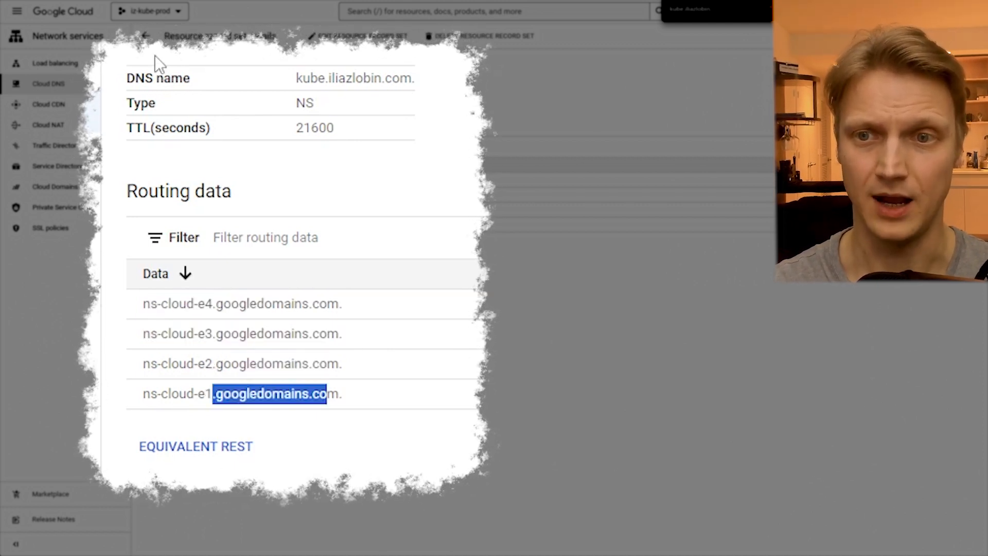
{"action": "left_click", "coordinate": [146, 36]}
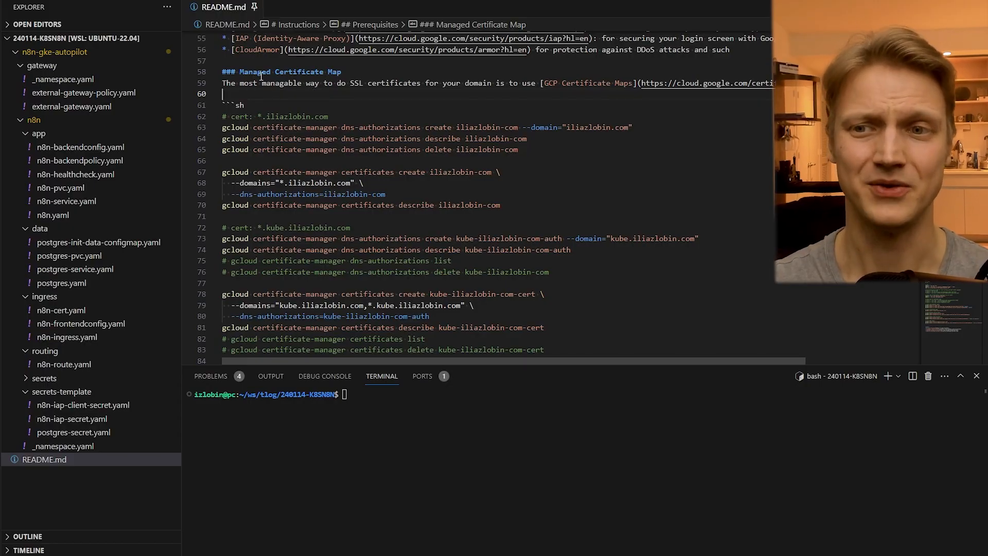
- Switch to Visual Studio Code and examine the dns-authorizations commands for the wildcard kube certificate in the README's Managed Certificate Map section
{"action": "left_click_drag", "start_coordinate": [239, 72], "coordinate": [343, 72]}
{"action": "left_click", "coordinate": [303, 94]}
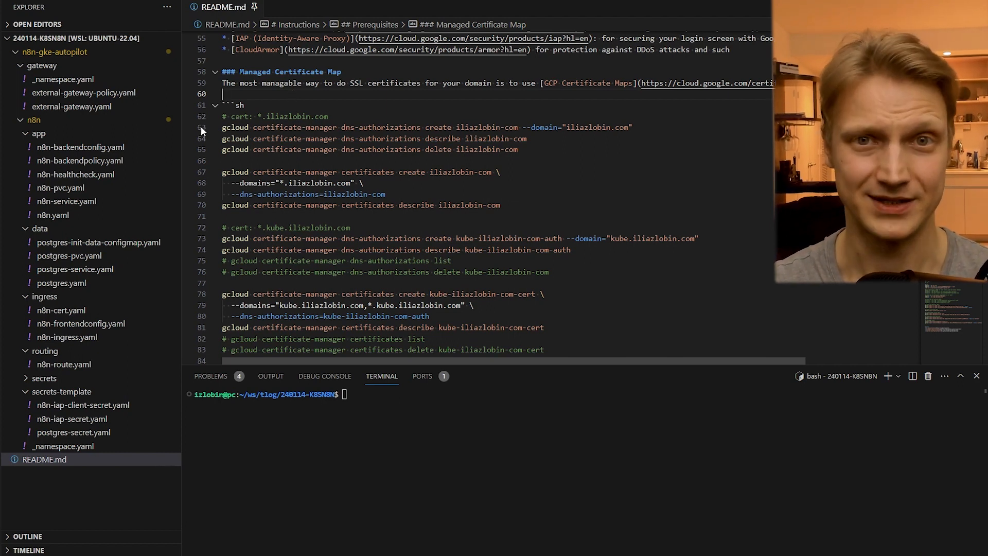
{"action": "scroll", "coordinate": [348, 95], "scroll_direction": "down", "scroll_amount": 4}
{"action": "left_click", "coordinate": [349, 94]}
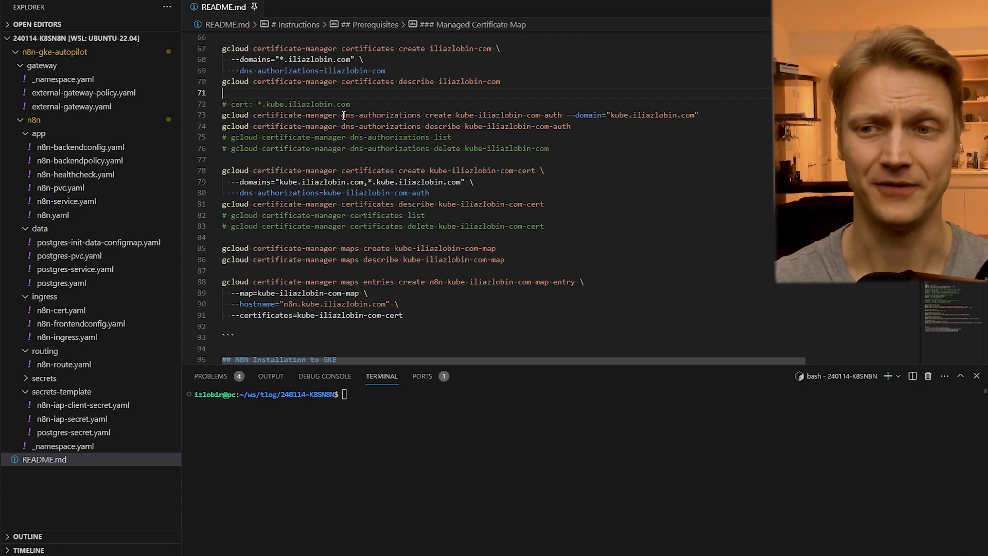
{"action": "left_click_drag", "start_coordinate": [342, 115], "coordinate": [418, 115]}
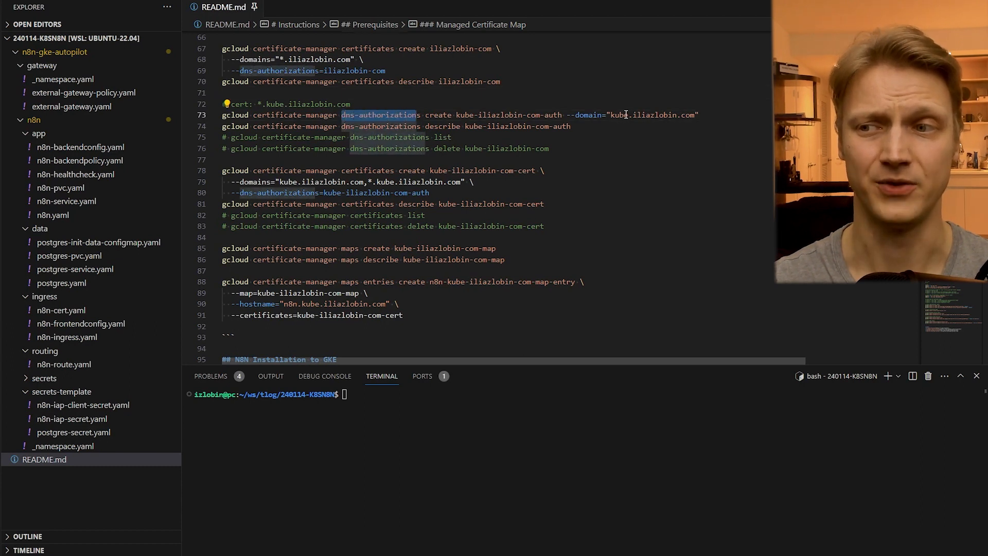
{"action": "left_click_drag", "start_coordinate": [607, 115], "coordinate": [728, 118]}
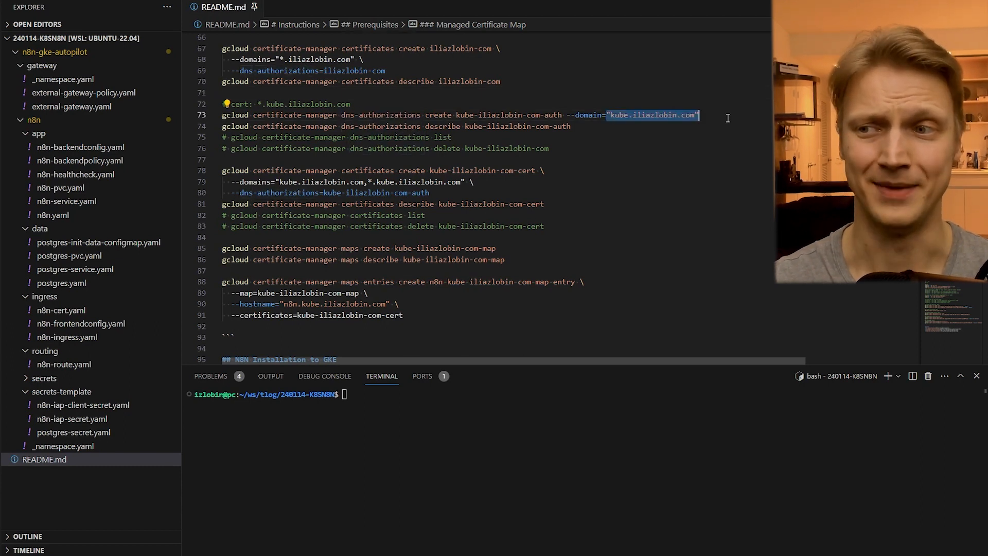
{"action": "double_click", "coordinate": [257, 104]}
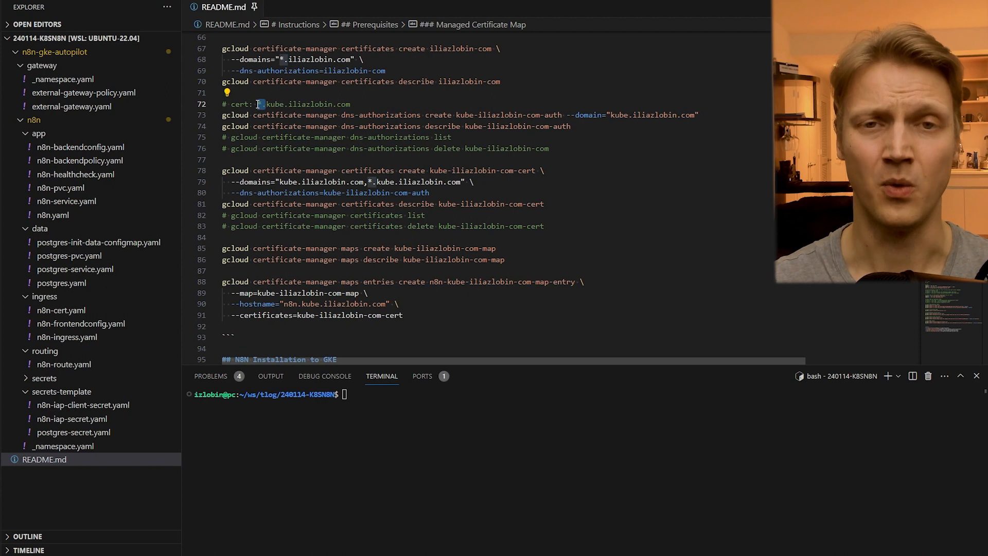
{"action": "double_click", "coordinate": [374, 115]}
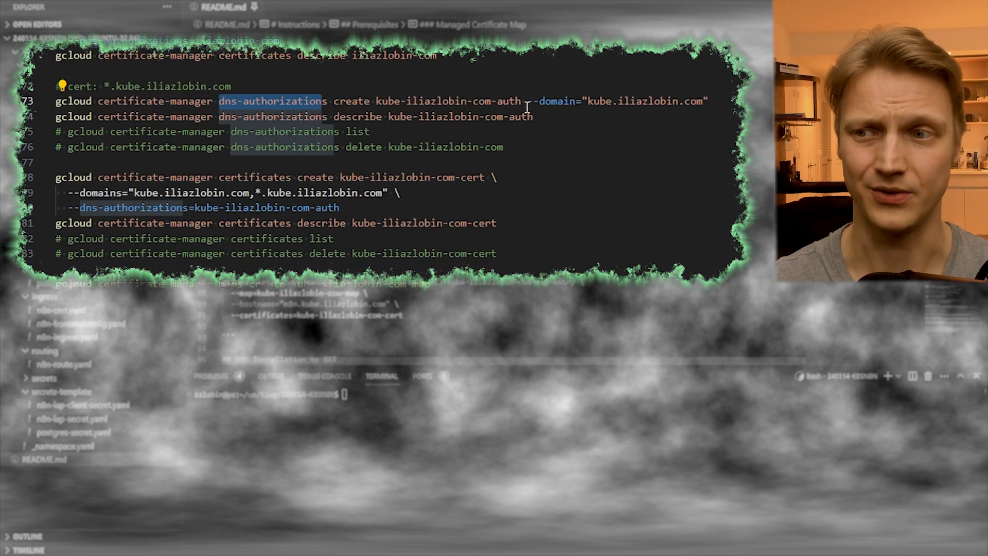
{"action": "left_click_drag", "start_coordinate": [510, 104], "coordinate": [322, 105]}
- Run the README's gcloud certificate-manager dns-authorizations describe for the kube authorization and check the CNAME record's name and data
{"action": "left_click", "coordinate": [329, 118]}
{"action": "key", "text": "ctrl+Return"}
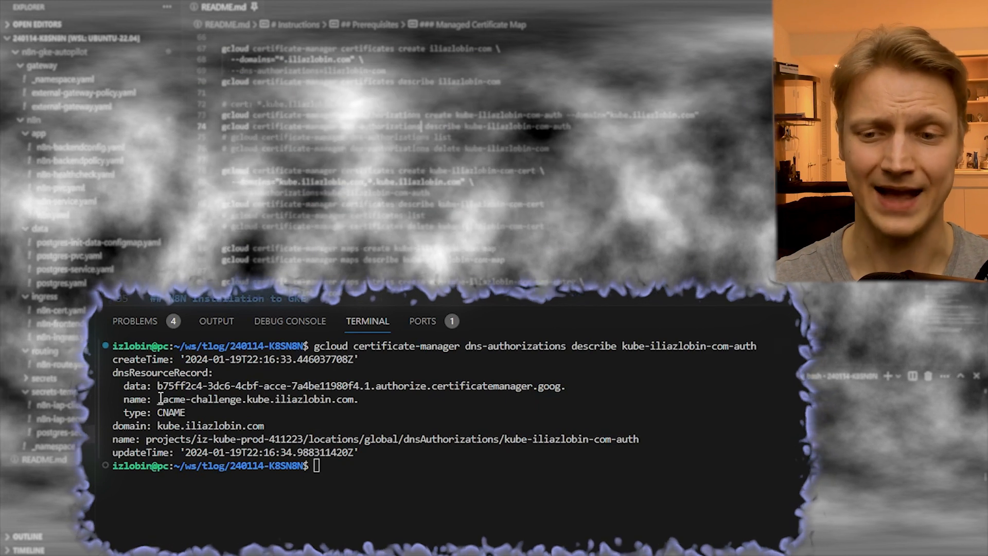
{"action": "left_click_drag", "start_coordinate": [160, 399], "coordinate": [353, 399]}
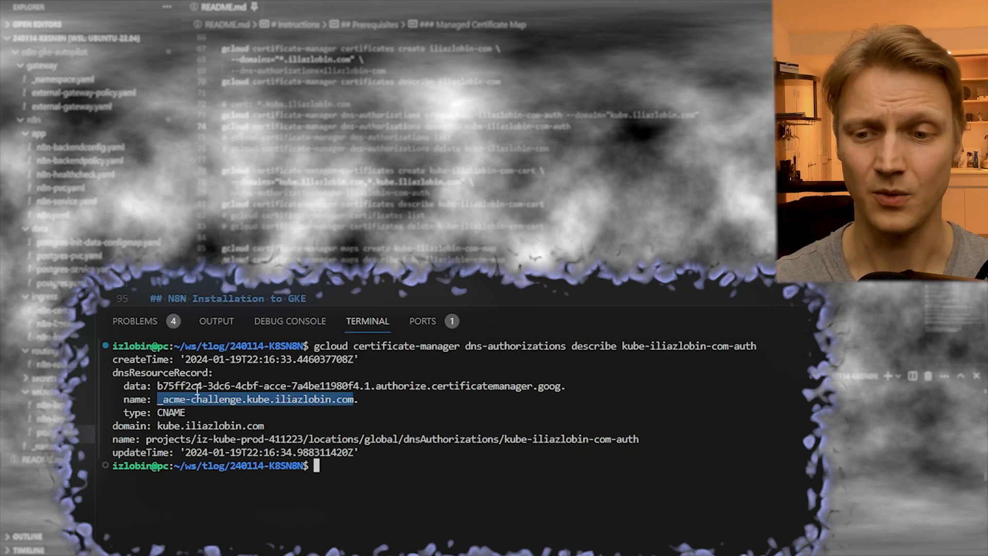
{"action": "left_click_drag", "start_coordinate": [158, 386], "coordinate": [565, 385]}
{"action": "left_click", "coordinate": [436, 157]}
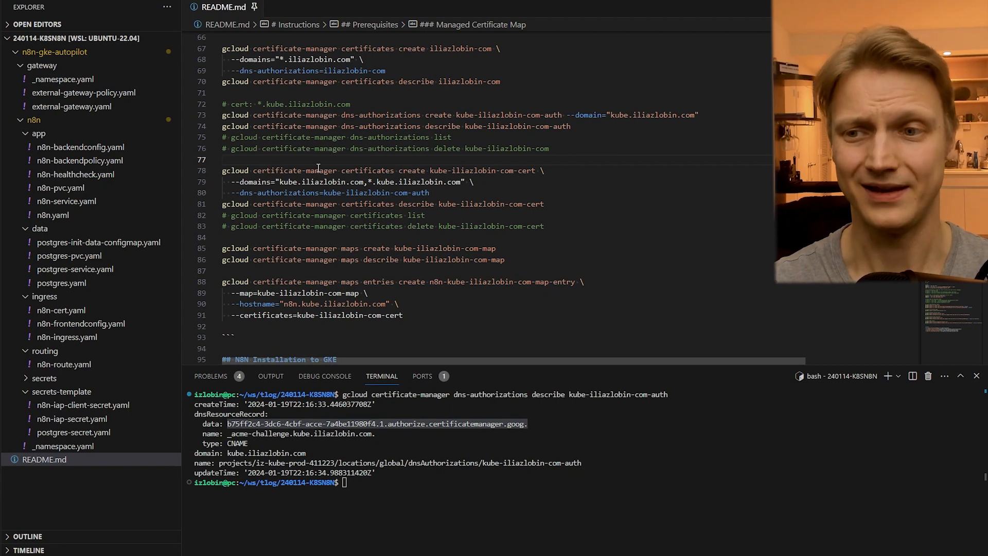
- Examine the README commands that create the kube certificate, the certificate map and the n8n map entry
{"action": "scroll", "coordinate": [226, 212], "scroll_direction": "down", "scroll_amount": 2}
{"action": "left_click_drag", "start_coordinate": [222, 170], "coordinate": [201, 264]}
{"action": "left_click", "coordinate": [242, 263]}
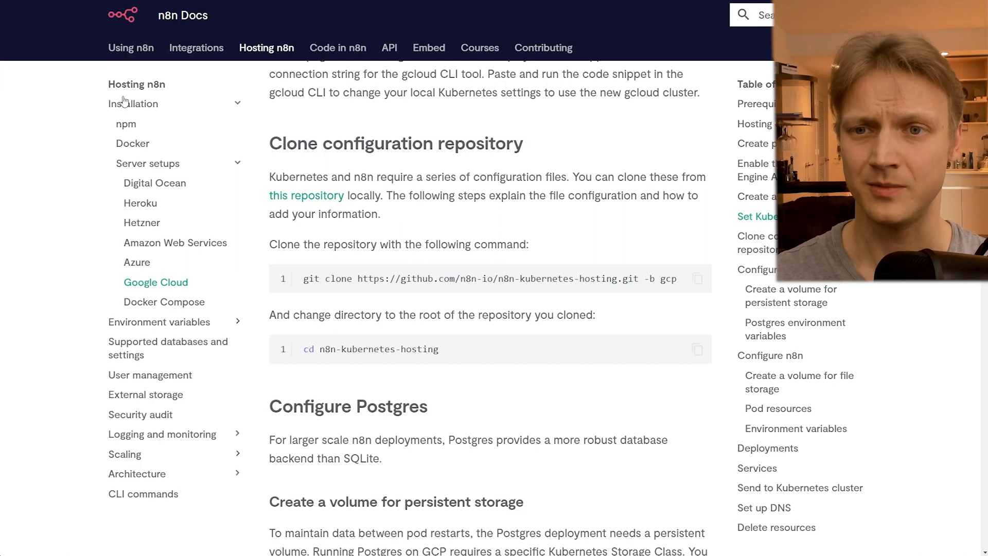
- Switch to the n8n Docs, open the n8n-kubernetes-hosting repository from the clone command's URL, and examine its YAML manifests
{"action": "left_click_drag", "start_coordinate": [400, 278], "coordinate": [617, 278]}
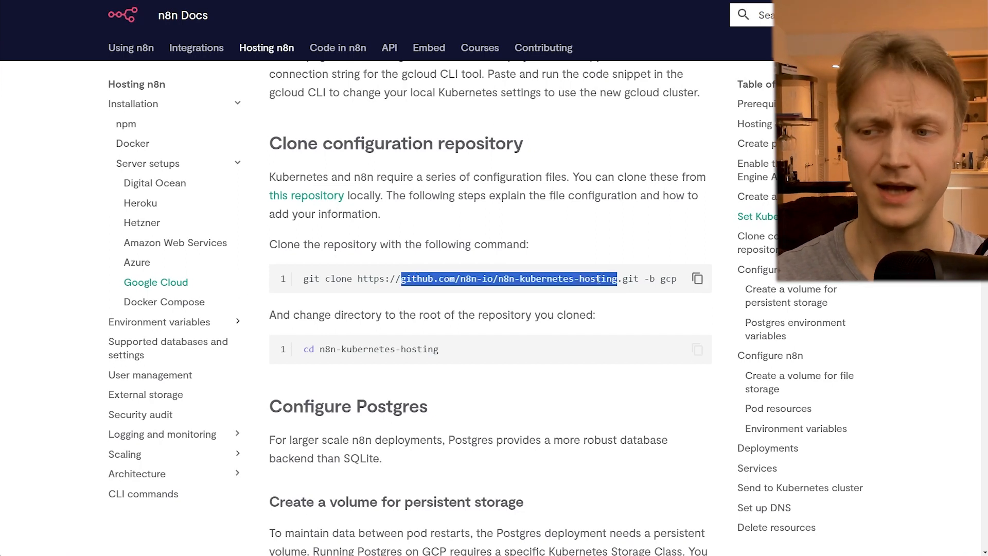
{"action": "right_click", "coordinate": [598, 278]}
{"action": "left_click", "coordinate": [617, 310]}
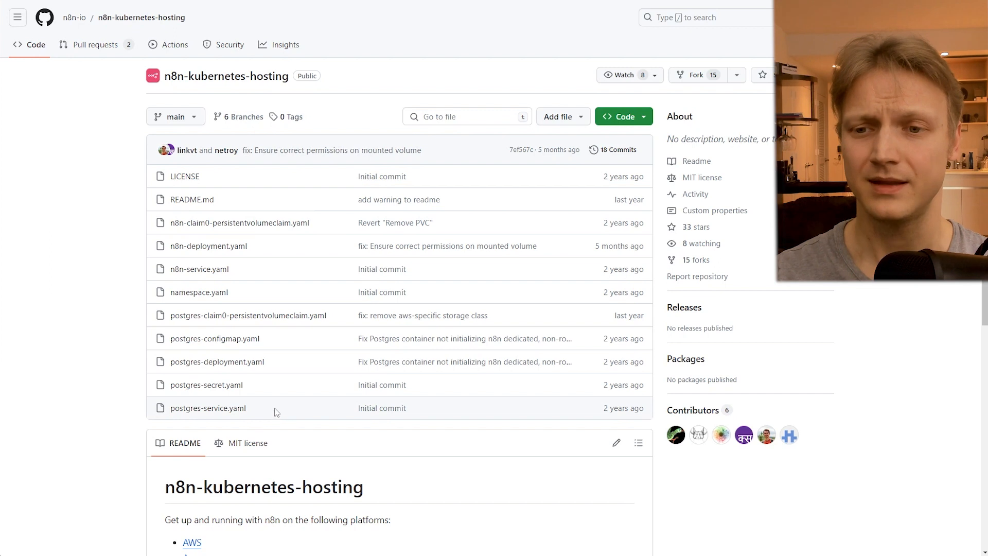
{"action": "left_click_drag", "start_coordinate": [275, 412], "coordinate": [168, 220]}
{"action": "left_click", "coordinate": [137, 233]}
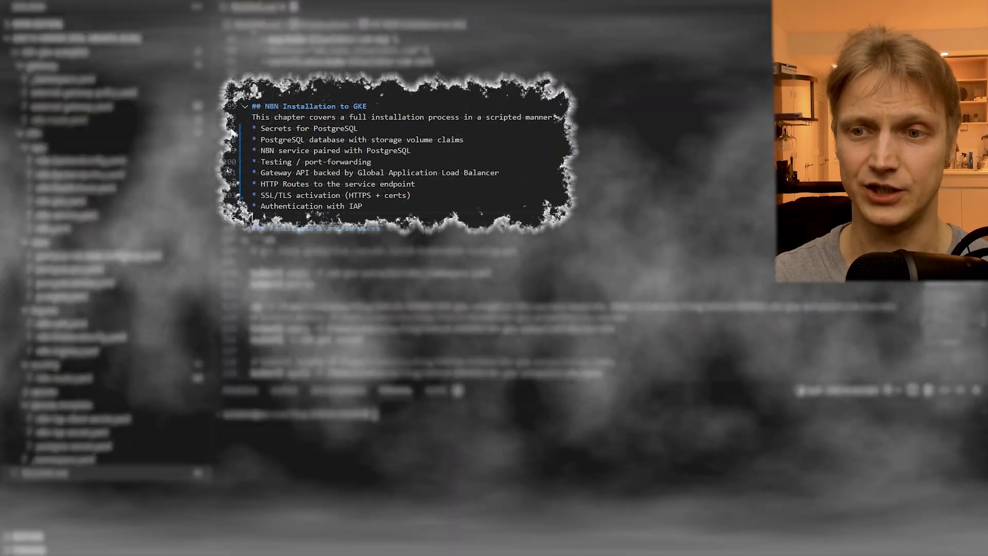
- Examine the README's N8N Installation to GKE list in Visual Studio Code, item by item from Secrets for PostgreSQL to Authentication with IAP
{"action": "left_click_drag", "start_coordinate": [252, 128], "coordinate": [309, 217]}
{"action": "left_click", "coordinate": [311, 217]}
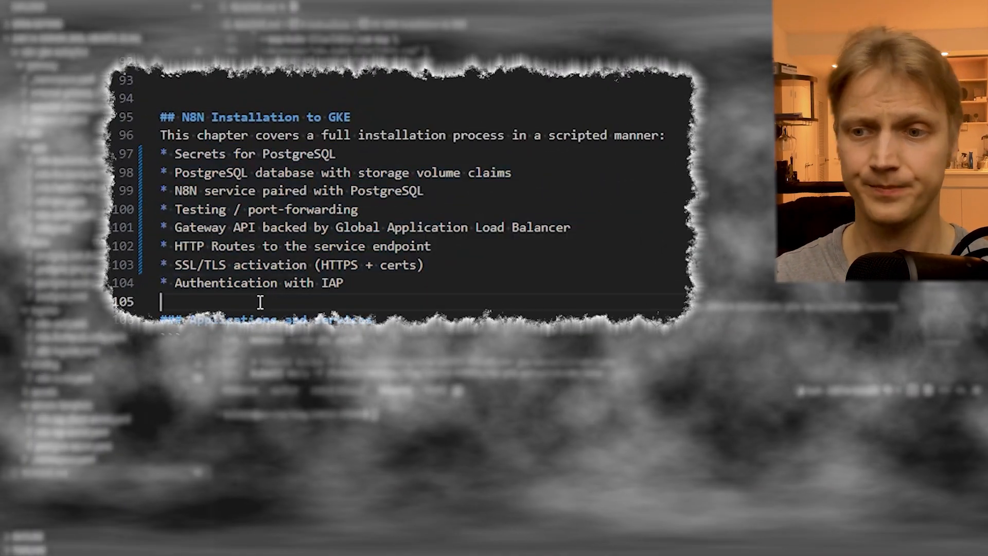
{"action": "left_click", "coordinate": [121, 153]}
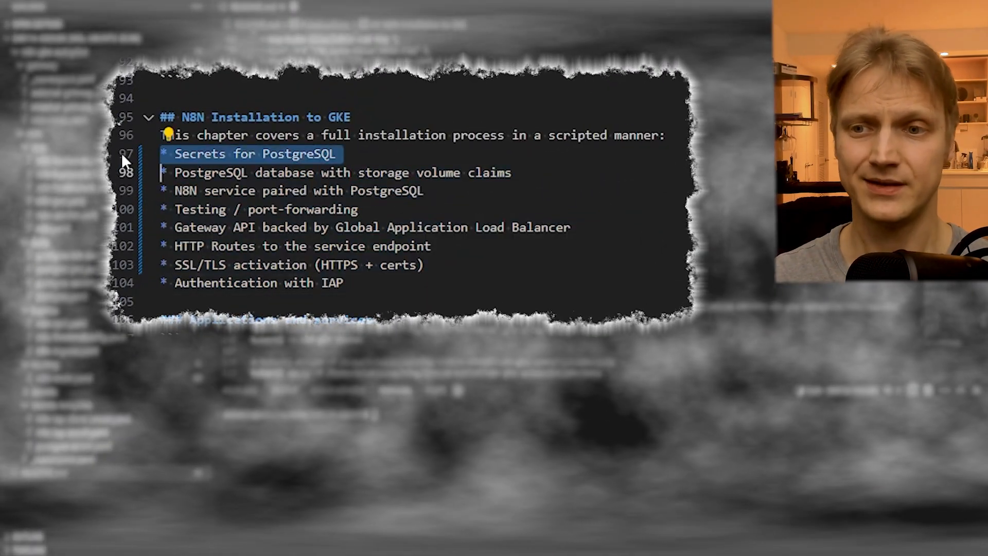
{"action": "left_click", "coordinate": [119, 174]}
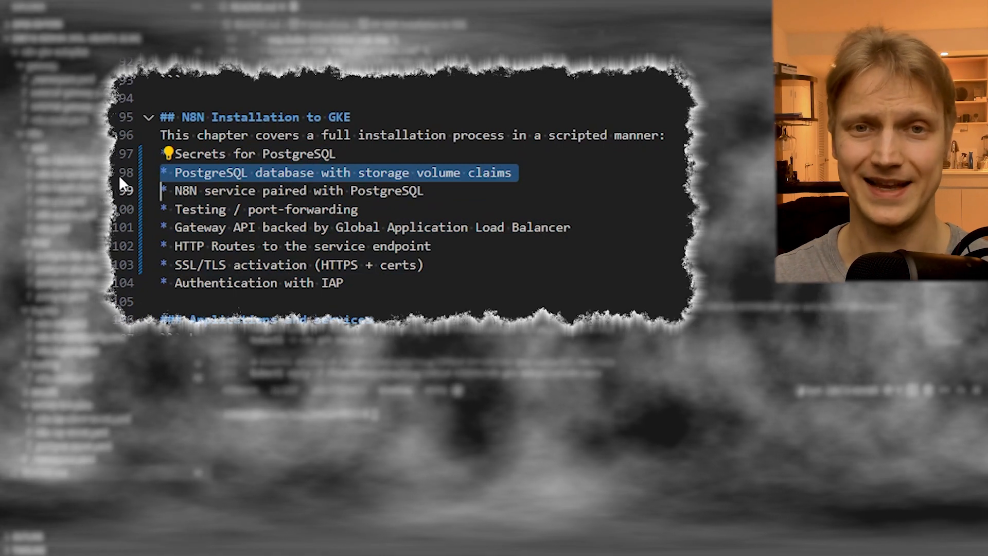
{"action": "left_click", "coordinate": [125, 196]}
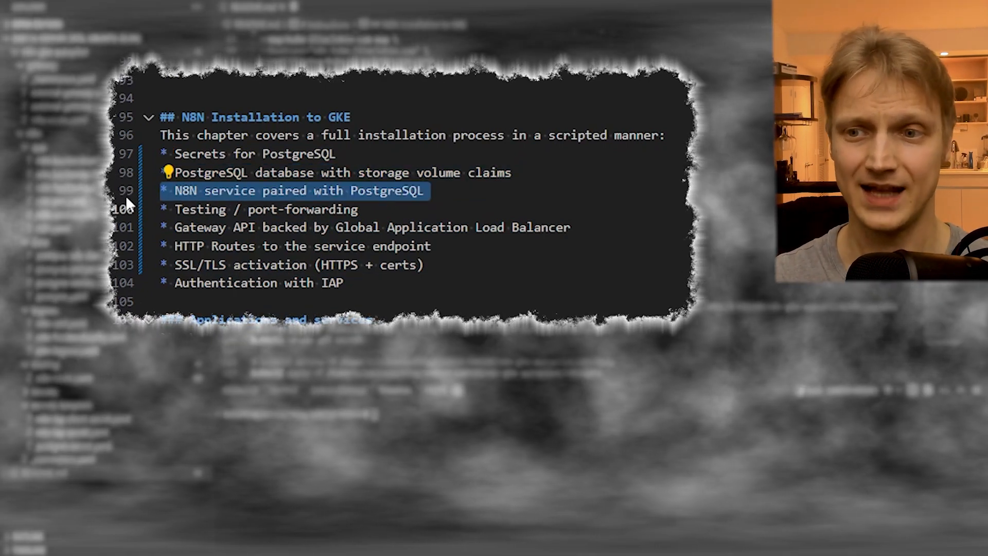
{"action": "left_click", "coordinate": [129, 209]}
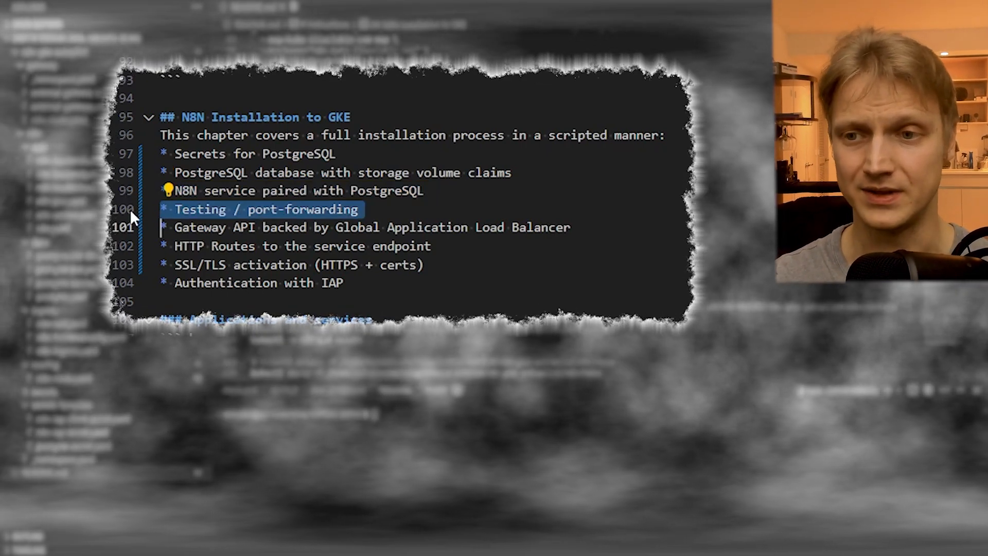
{"action": "left_click", "coordinate": [123, 227]}
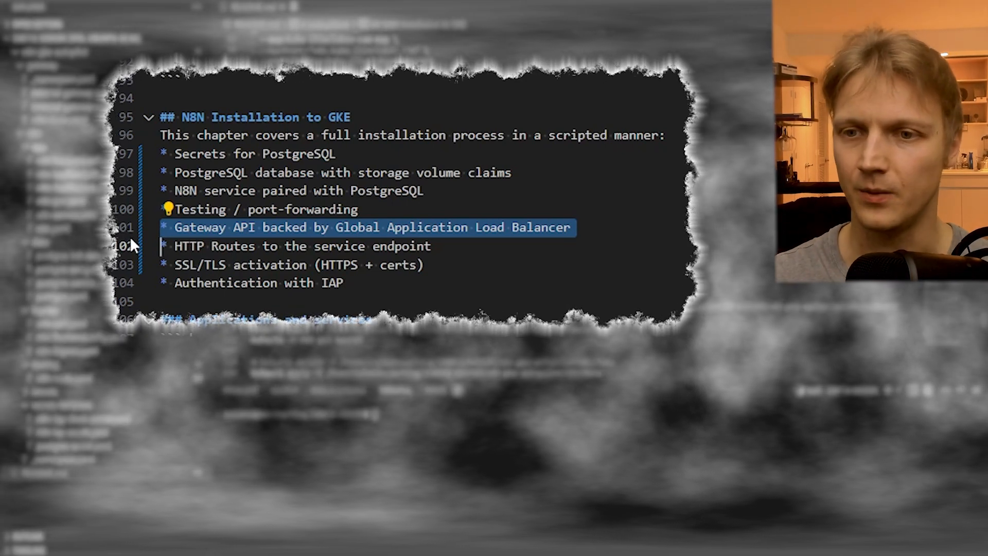
{"action": "left_click", "coordinate": [129, 244]}
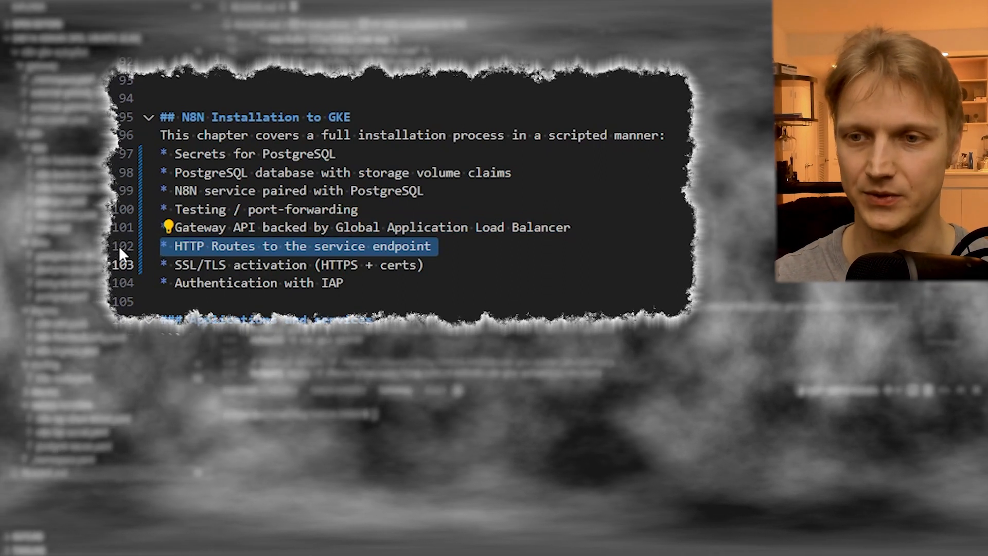
{"action": "left_click", "coordinate": [125, 264]}
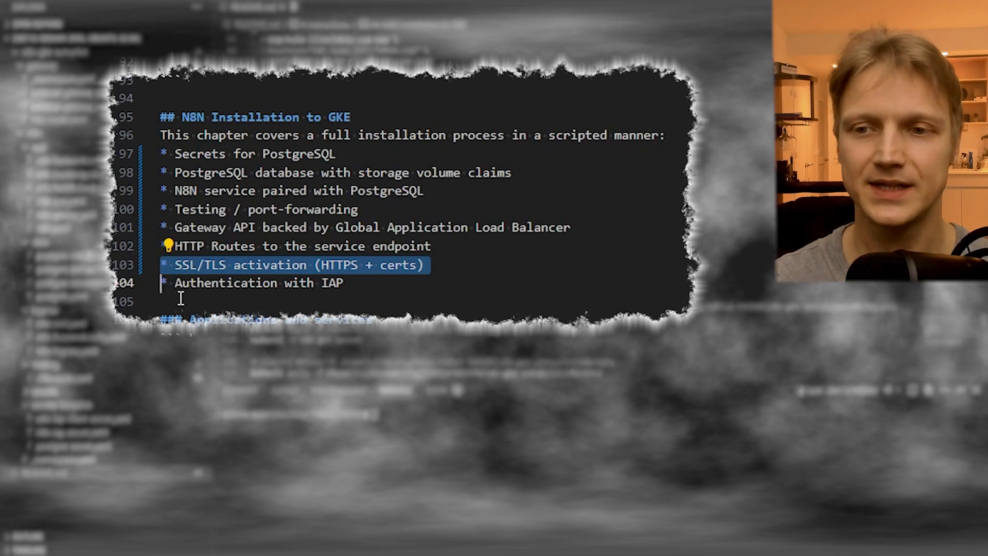
{"action": "left_click", "coordinate": [124, 283]}
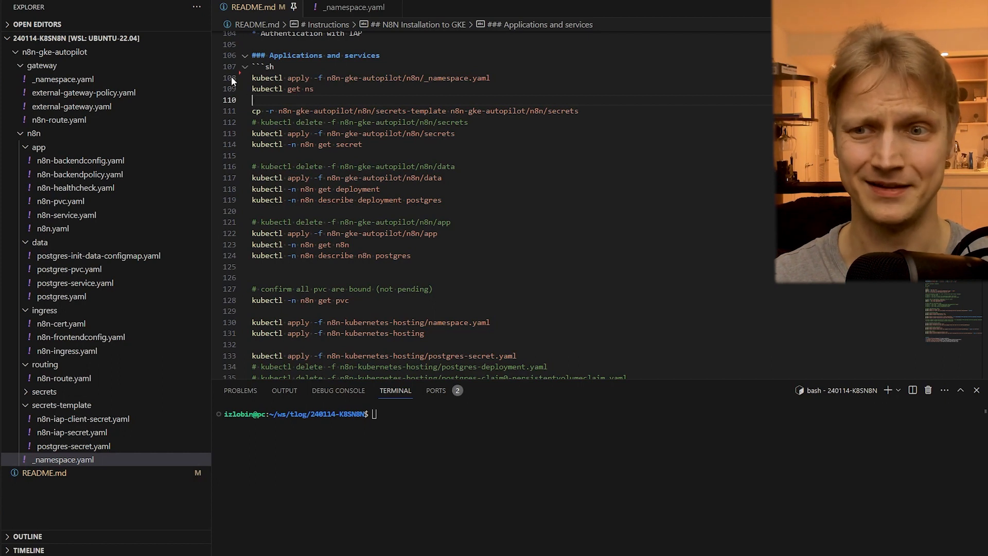
- Check the n8n folder's _namespace.yaml, run the README's kubectl apply -f n8n-gke-autopilot/n8n/_namespace.yaml, and check the output
{"action": "left_click", "coordinate": [67, 462]}
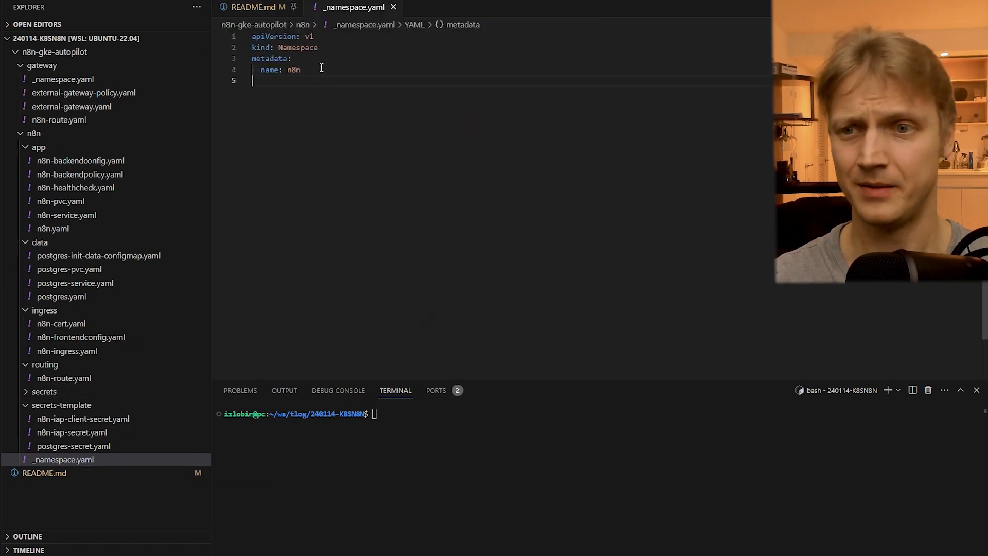
{"action": "key", "text": "ctrl+Tab"}
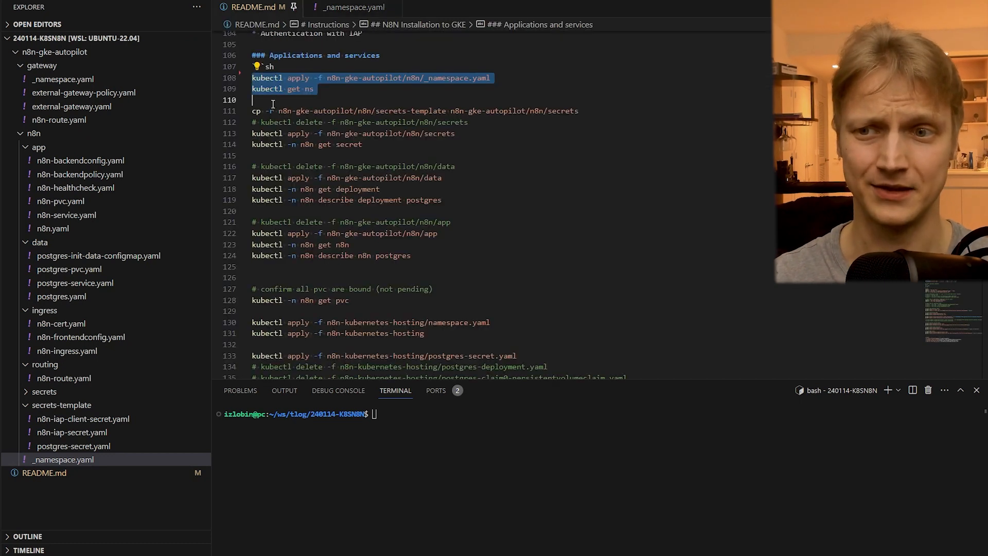
{"action": "left_click", "coordinate": [228, 79]}
{"action": "key", "text": "ctrl+Return"}
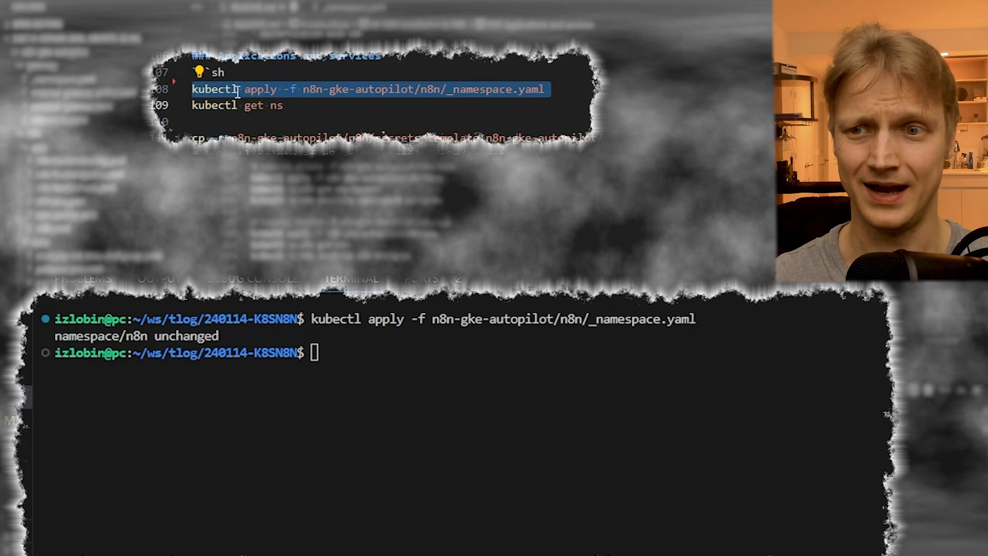
{"action": "left_click", "coordinate": [220, 119]}
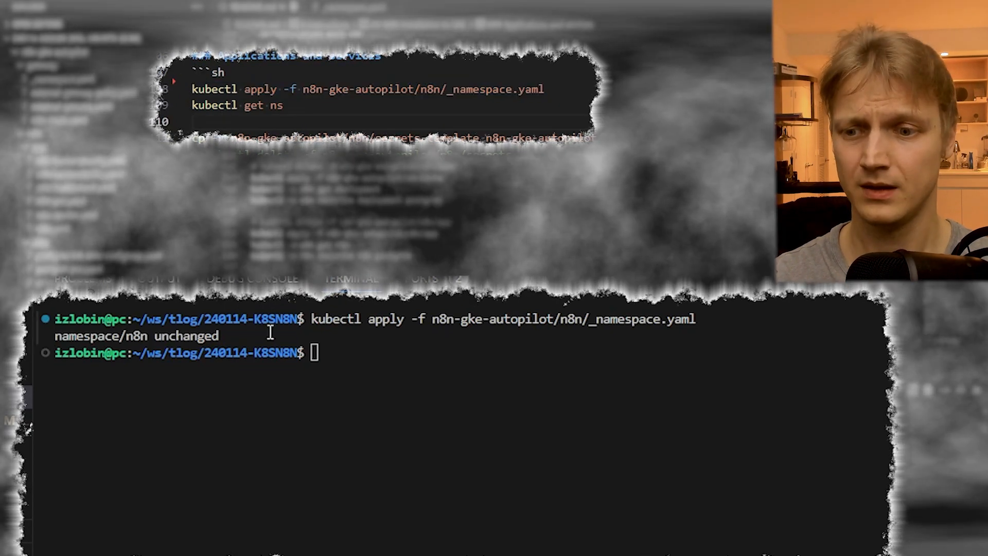
{"action": "left_click_drag", "start_coordinate": [244, 335], "coordinate": [56, 335]}
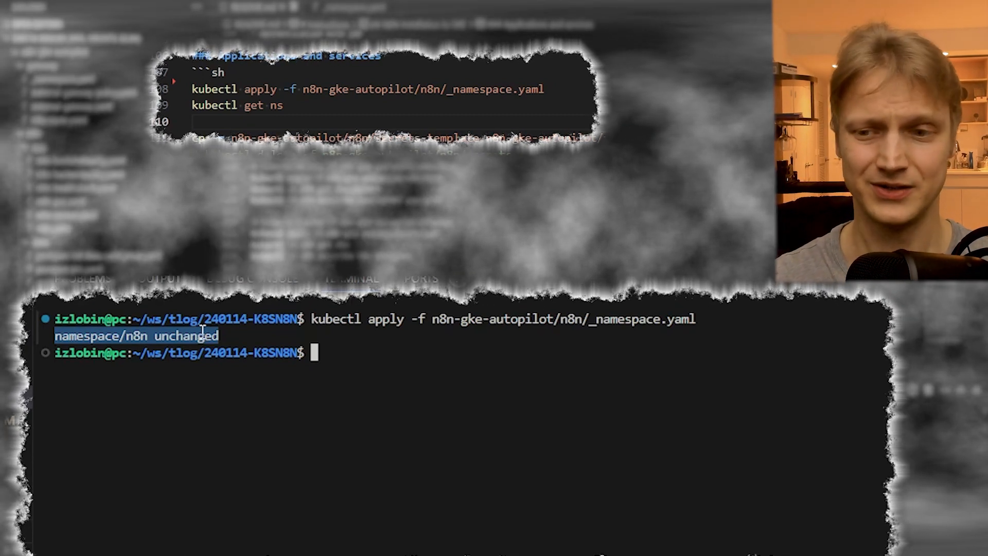
- Run the README's kubectl get ns and check the n8n namespace's entry in the output
{"action": "left_click", "coordinate": [265, 109]}
{"action": "left_click", "coordinate": [242, 124]}
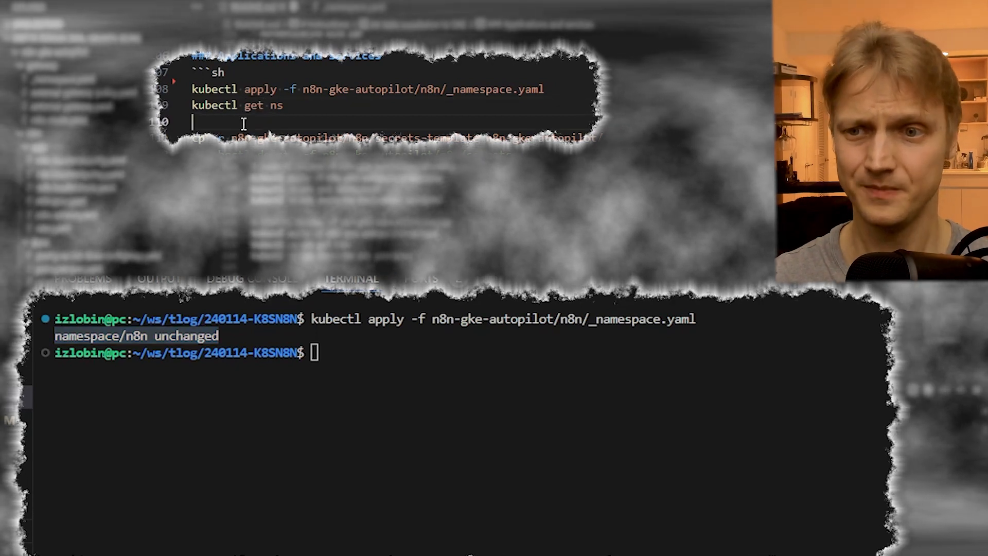
{"action": "left_click_drag", "start_coordinate": [163, 105], "coordinate": [284, 104]}
{"action": "key", "text": "ctrl+Return"}
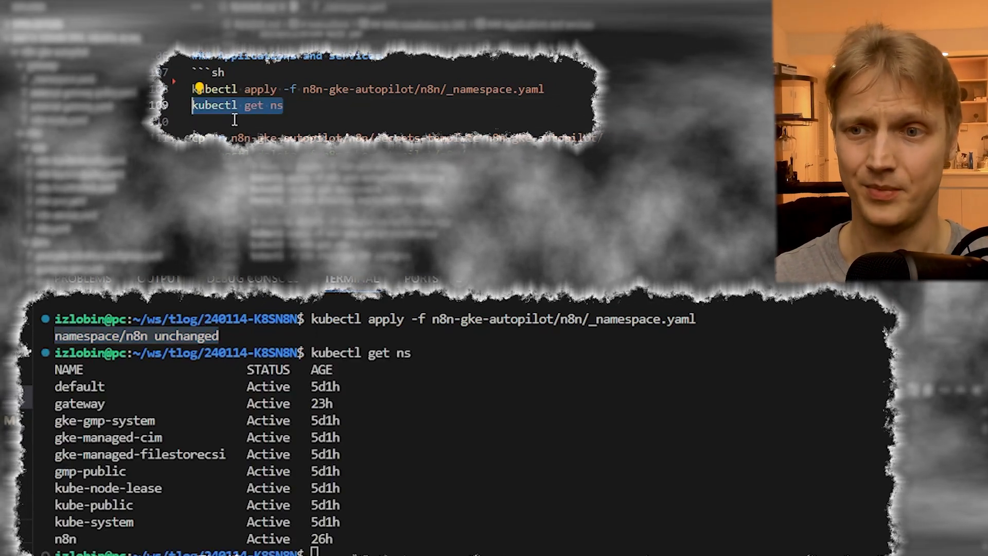
{"action": "left_click", "coordinate": [234, 121]}
{"action": "left_click_drag", "start_coordinate": [334, 539], "coordinate": [54, 538]}
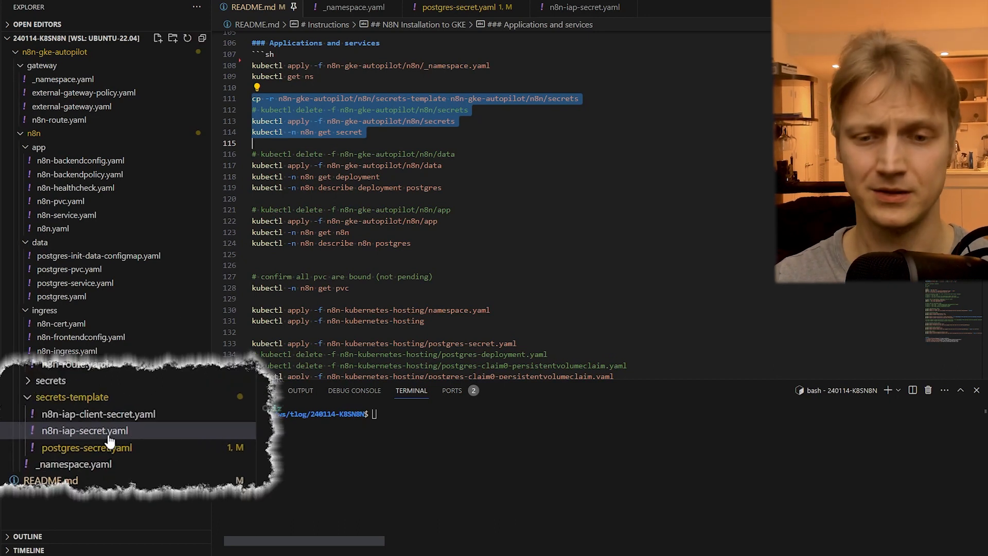
- Examine the credential placeholders in the secrets-template folder's postgres-secret.yaml and n8n-iap-secret.yaml
{"action": "left_click", "coordinate": [85, 447]}
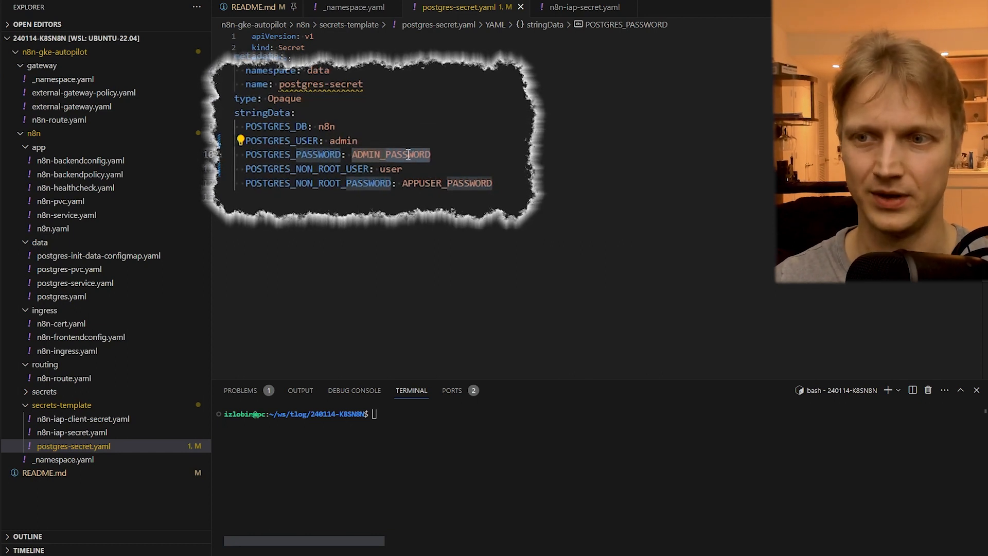
{"action": "left_click", "coordinate": [98, 432]}
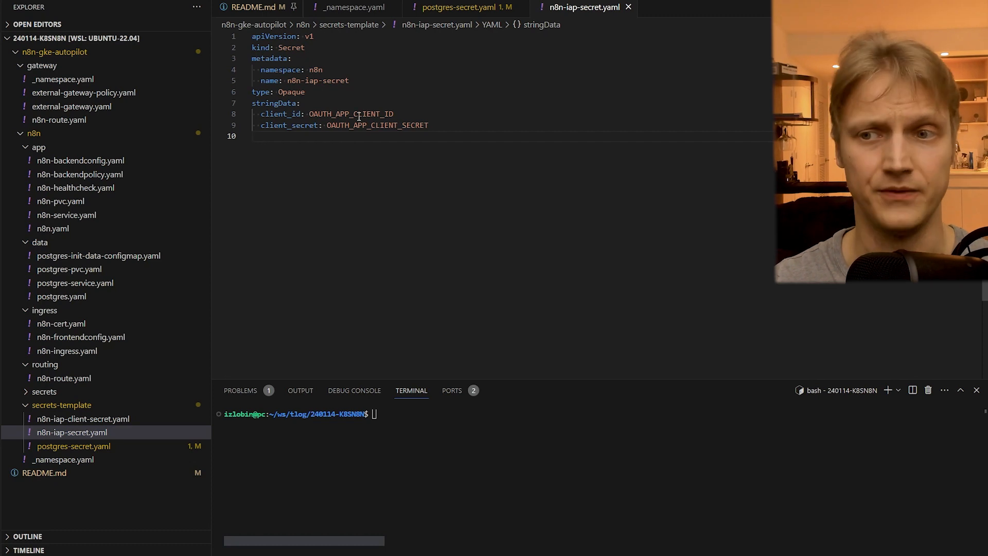
{"action": "double_click", "coordinate": [376, 126]}
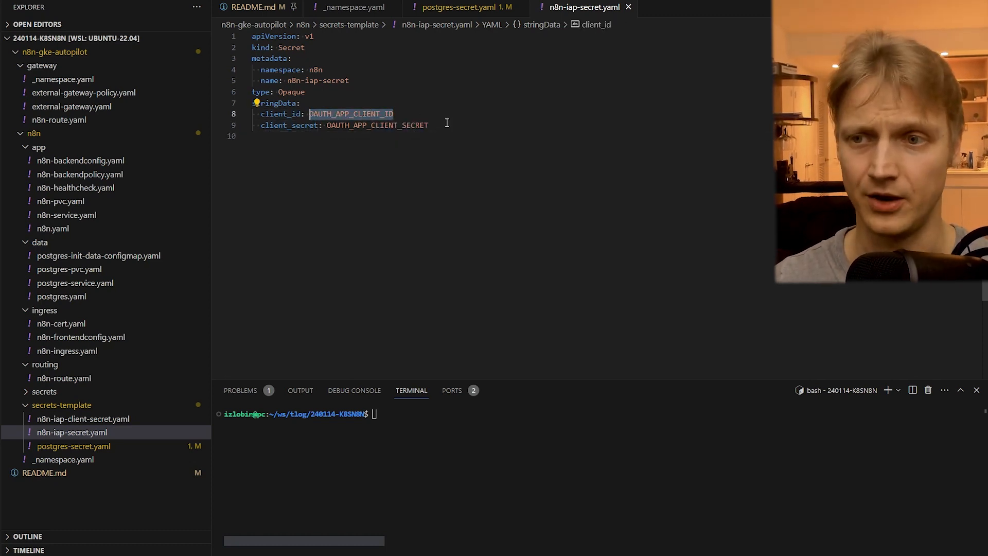
- Review the README's cp -r command from secrets-template to n8n-gke-autopilot/n8n/secrets and check the secrets folder's .gitignore and YAML files
{"action": "left_click", "coordinate": [264, 11]}
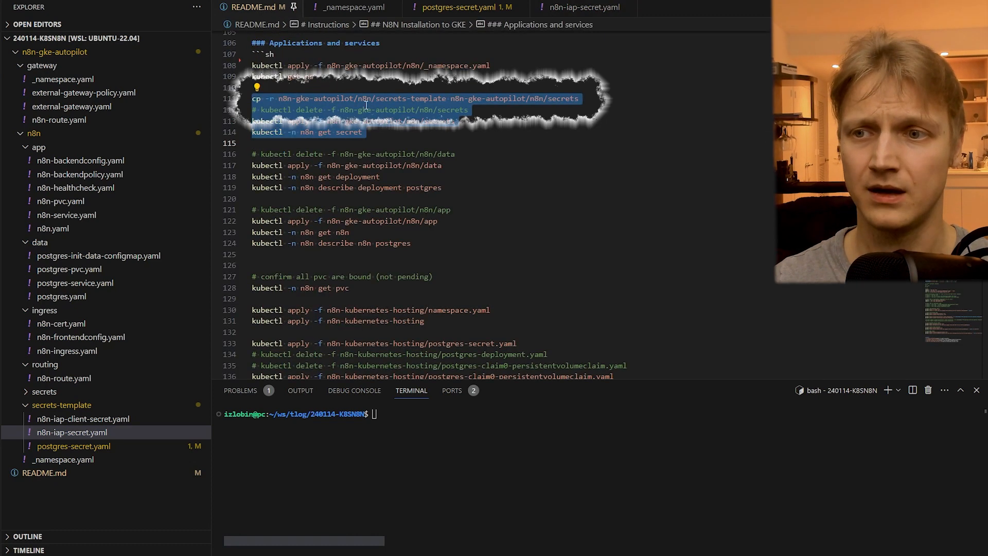
{"action": "left_click_drag", "start_coordinate": [613, 101], "coordinate": [252, 98]}
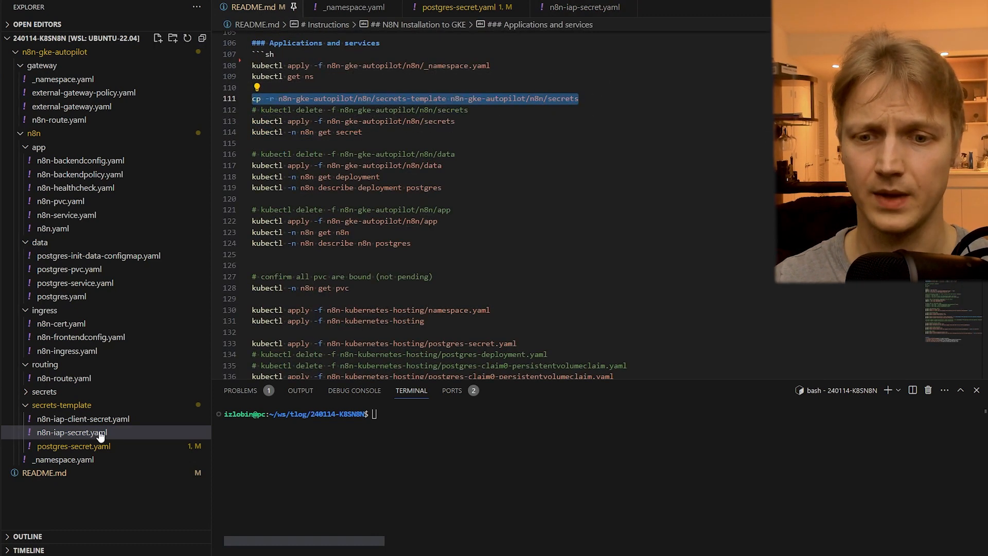
{"action": "left_click", "coordinate": [25, 393]}
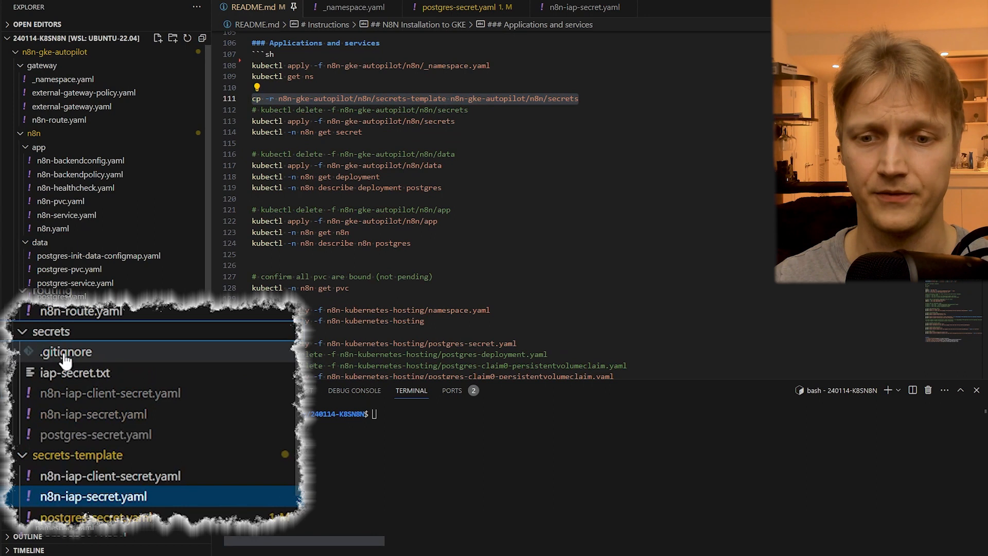
{"action": "left_click", "coordinate": [57, 405]}
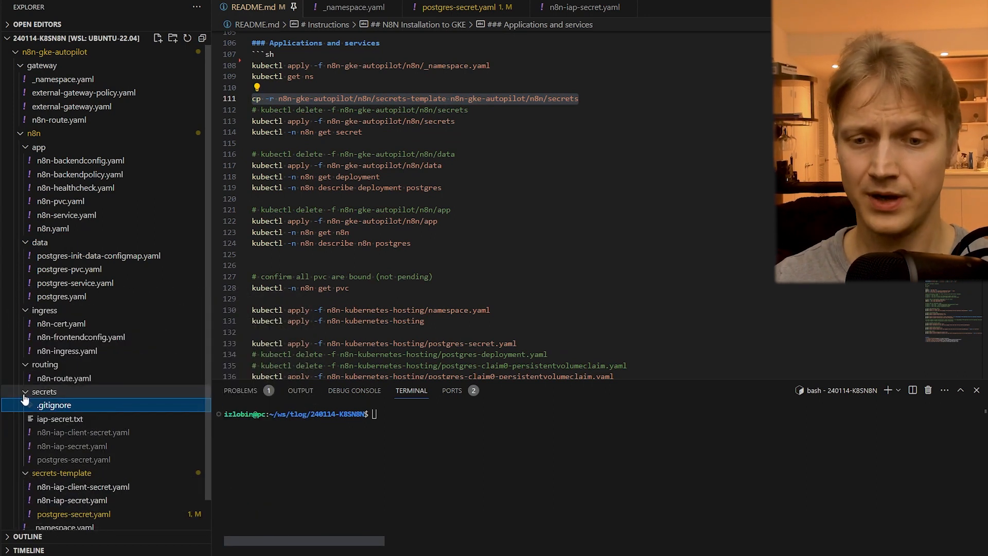
{"action": "left_click", "coordinate": [26, 393]}
{"action": "left_click", "coordinate": [26, 392]}
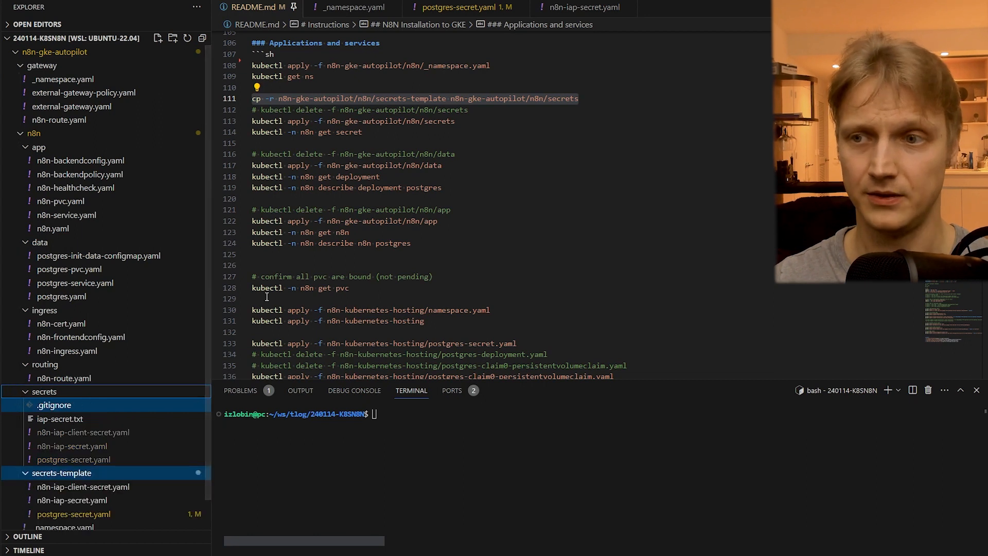
{"action": "left_click", "coordinate": [74, 434]}
{"action": "left_click", "coordinate": [65, 460], "text": "shift"}
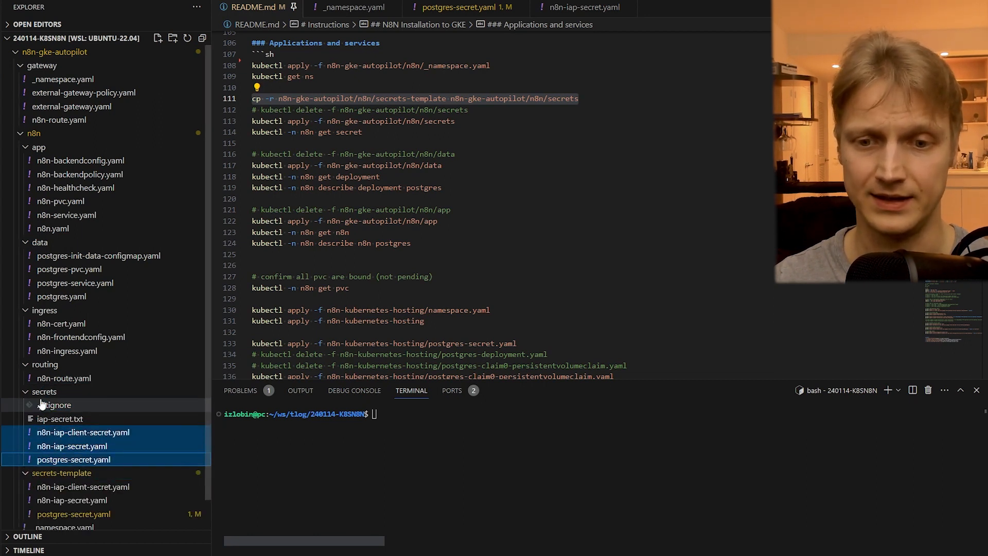
{"action": "left_click", "coordinate": [21, 394]}
- Review the README's secrets apply command, run kubectl -n n8n get secret, and check the listed secrets
{"action": "left_click", "coordinate": [339, 143]}
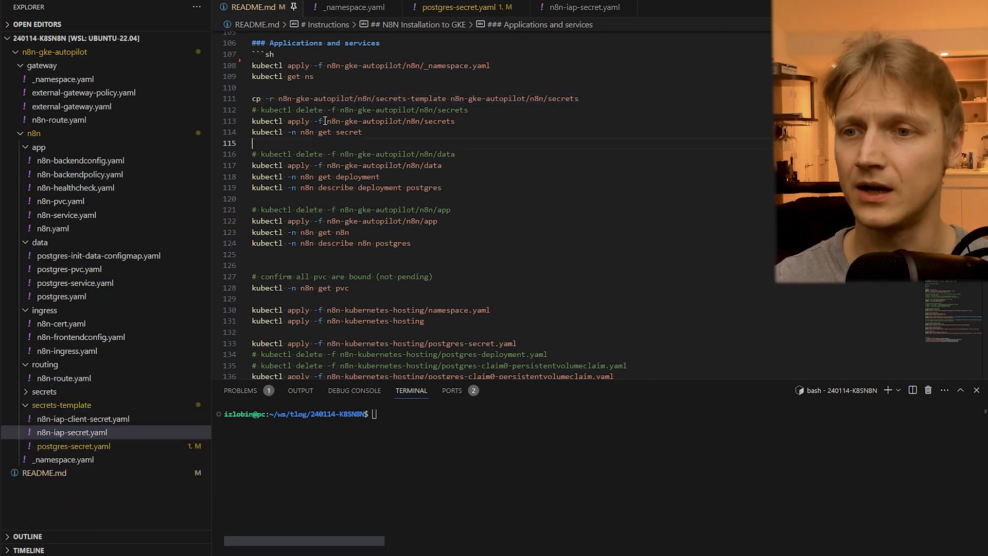
{"action": "left_click", "coordinate": [372, 135]}
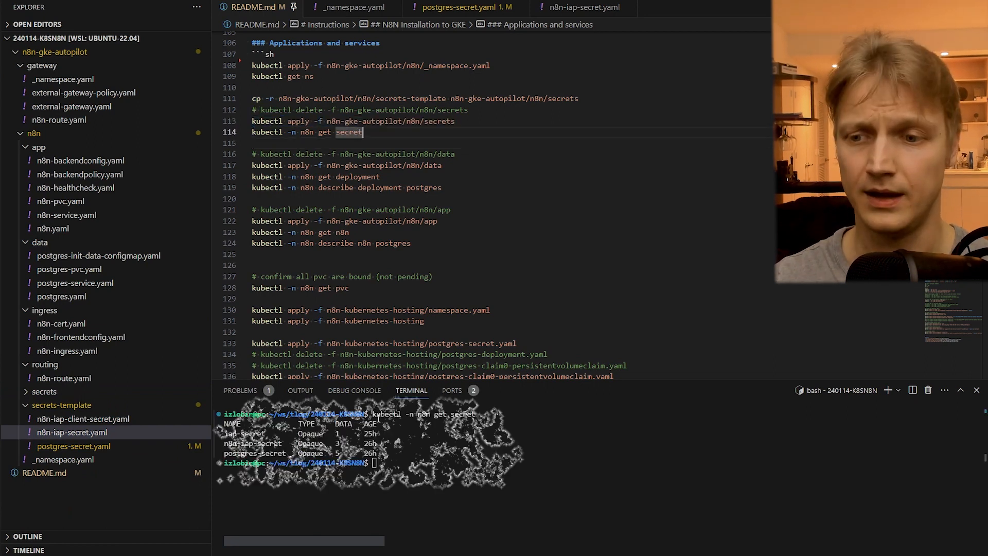
{"action": "left_click_drag", "start_coordinate": [377, 415], "coordinate": [484, 415]}
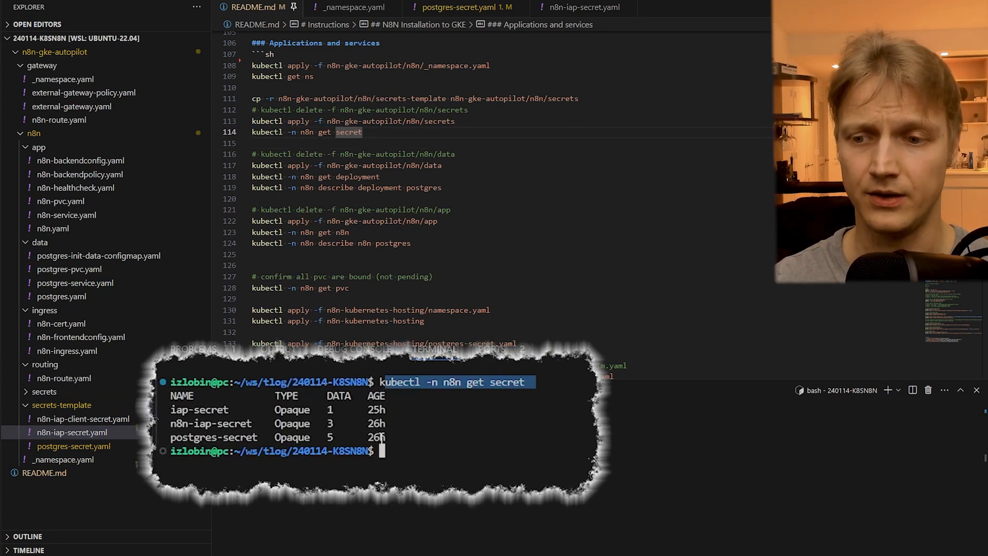
{"action": "left_click_drag", "start_coordinate": [385, 437], "coordinate": [167, 401]}
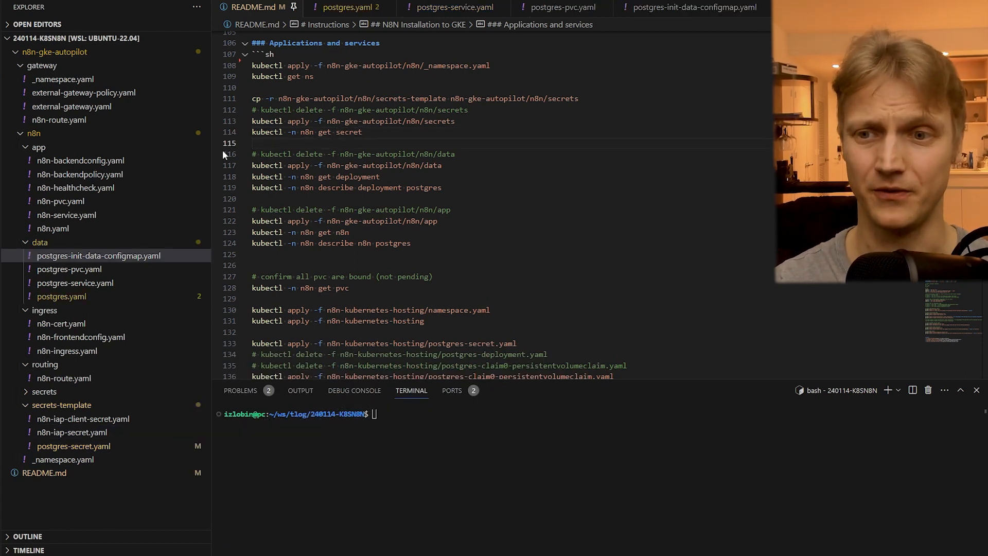
- Review the README's n8n-gke-autopilot/n8n/data commands, look over the data folder's manifests, and open postgres.yaml
{"action": "left_click_drag", "start_coordinate": [225, 155], "coordinate": [229, 195]}
{"action": "left_click", "coordinate": [39, 242]}
{"action": "left_click", "coordinate": [67, 298], "text": "shift"}
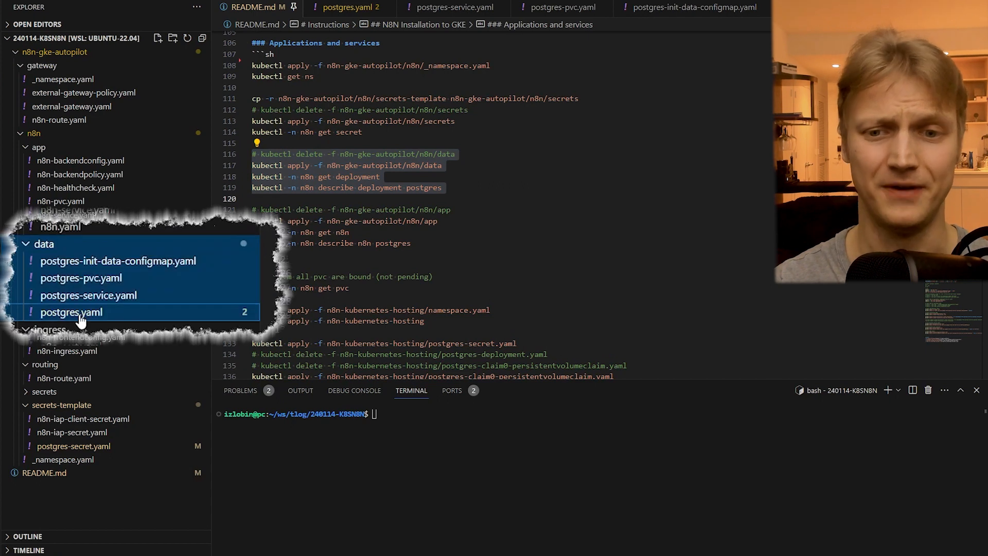
{"action": "left_click", "coordinate": [81, 319]}
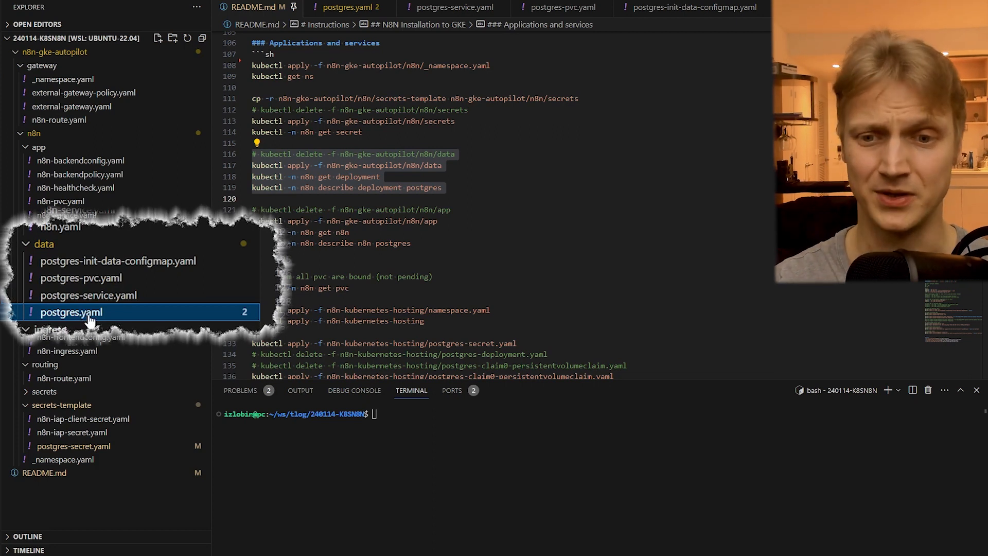
{"action": "double_click", "coordinate": [111, 317]}
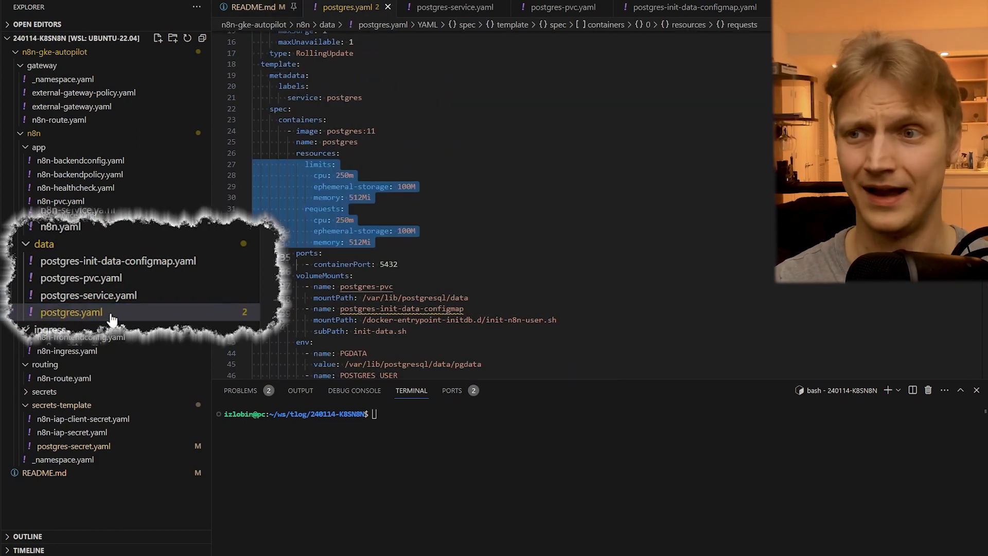
- Compare postgres.yaml's postgres:11 image with the postgres tags on Docker Hub, and examine the manifest's resources block
{"action": "left_click_drag", "start_coordinate": [400, 131], "coordinate": [342, 131]}
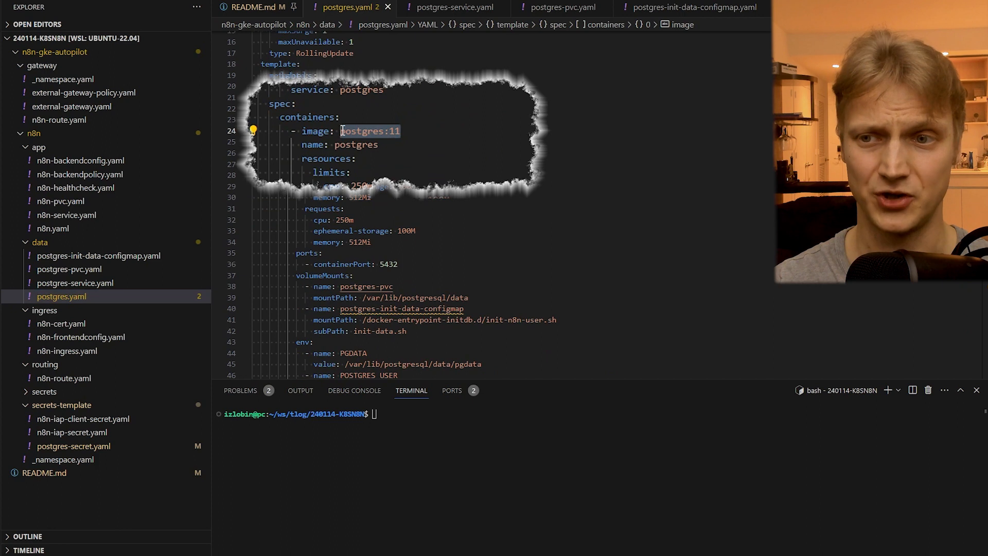
{"action": "left_click", "coordinate": [427, 130]}
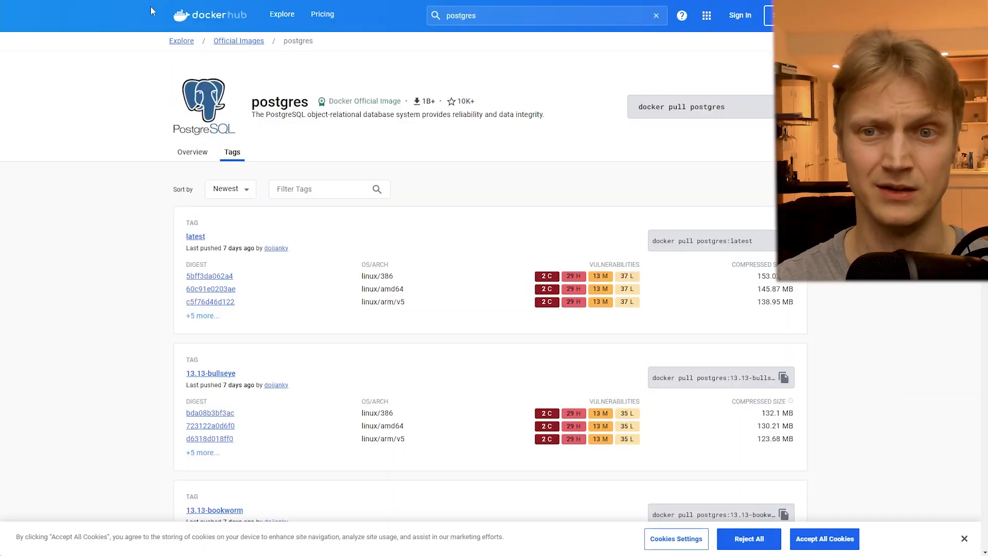
{"action": "double_click", "coordinate": [470, 14]}
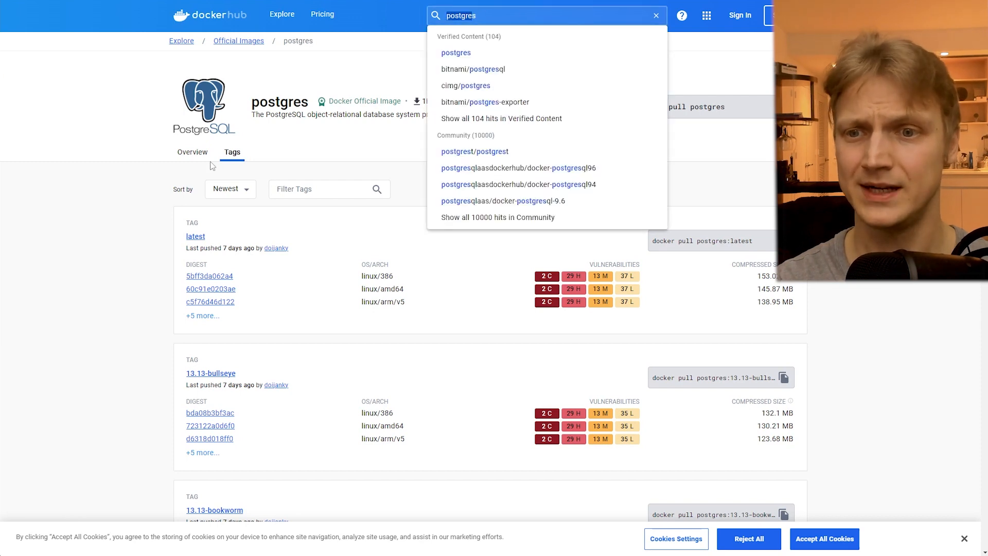
{"action": "left_click", "coordinate": [229, 155]}
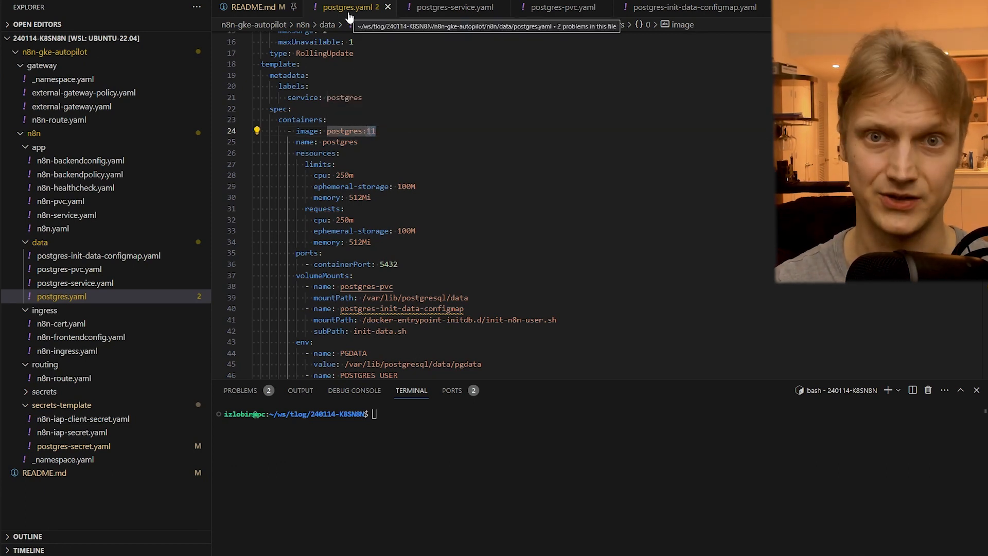
{"action": "left_click_drag", "start_coordinate": [252, 154], "coordinate": [252, 253]}
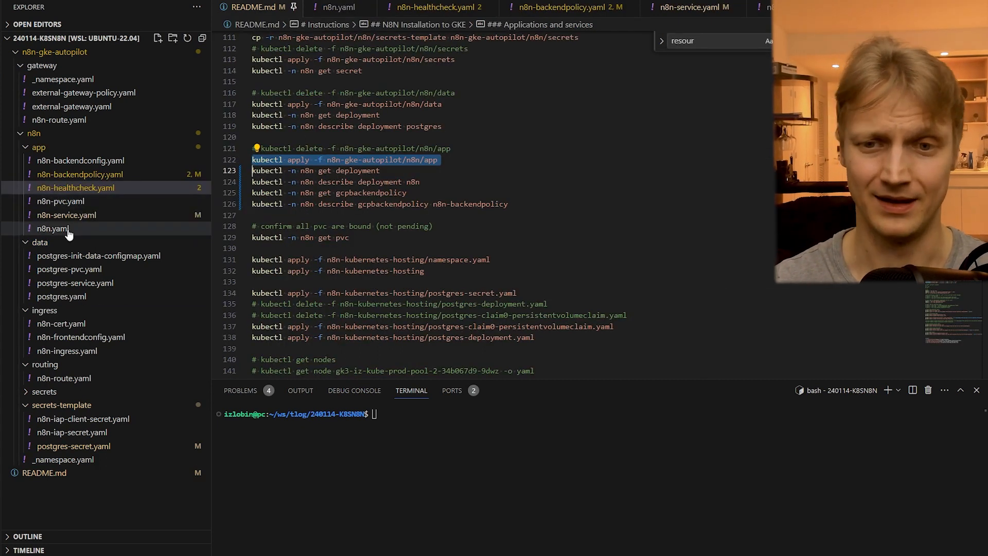
- Look over the app folder's manifests, open n8n.yaml, and examine its n8nio/n8n image and resources limits and requests
{"action": "left_click", "coordinate": [53, 228]}
{"action": "left_click", "coordinate": [61, 148], "text": "shift"}
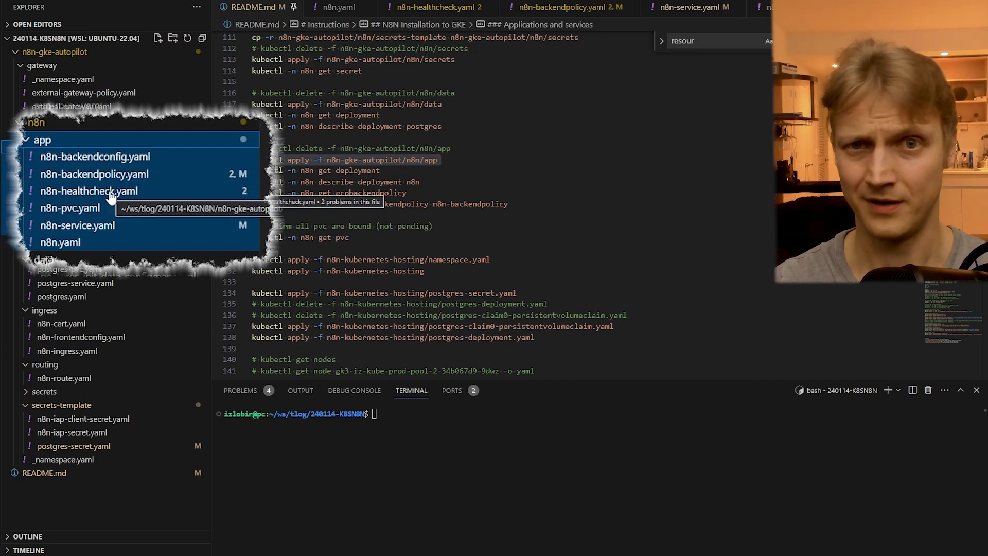
{"action": "left_click", "coordinate": [103, 246]}
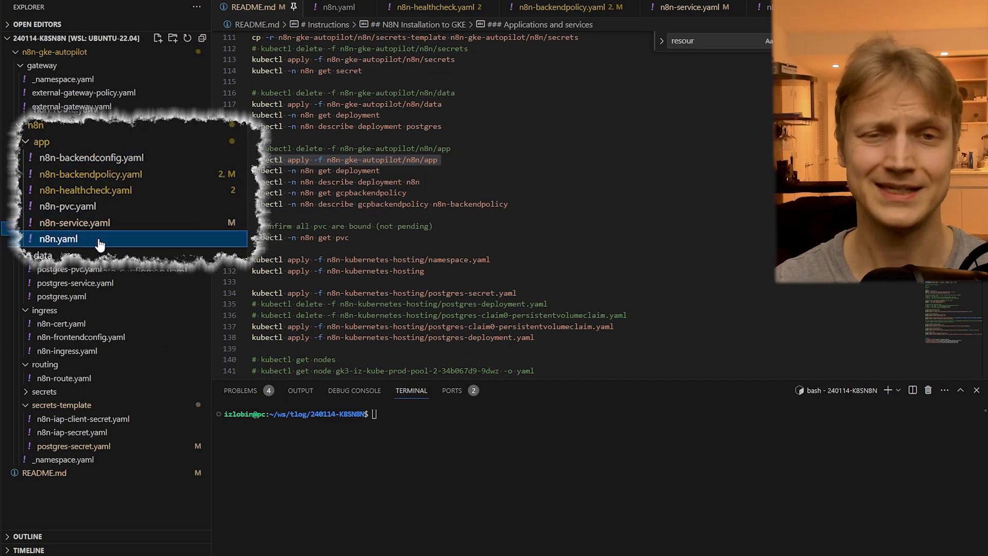
{"action": "double_click", "coordinate": [88, 230]}
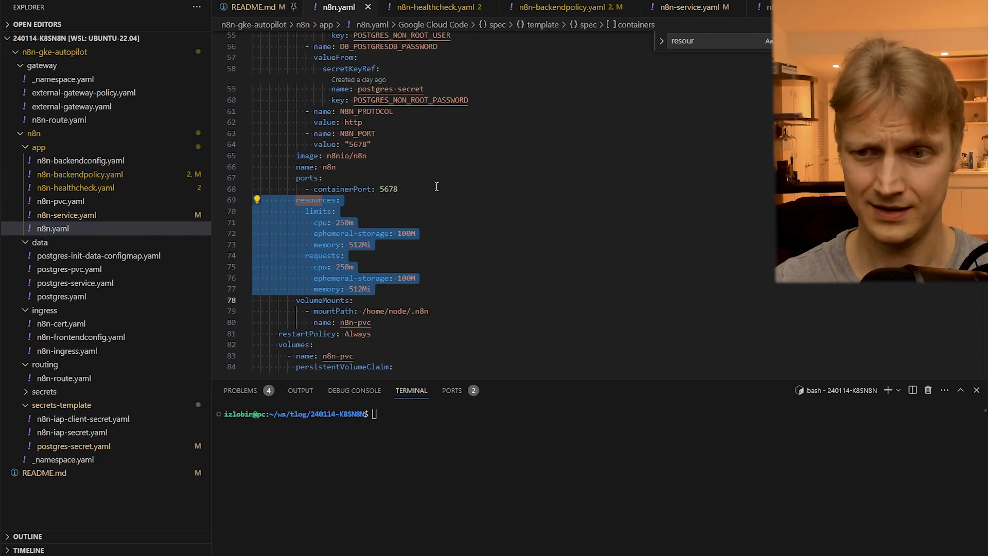
{"action": "left_click_drag", "start_coordinate": [370, 161], "coordinate": [328, 153]}
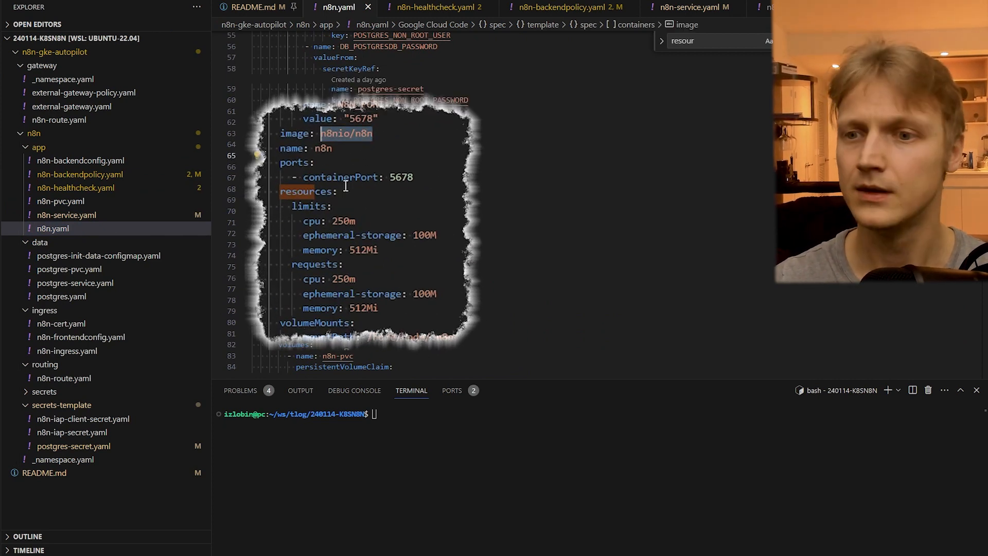
{"action": "left_click_drag", "start_coordinate": [232, 191], "coordinate": [233, 315]}
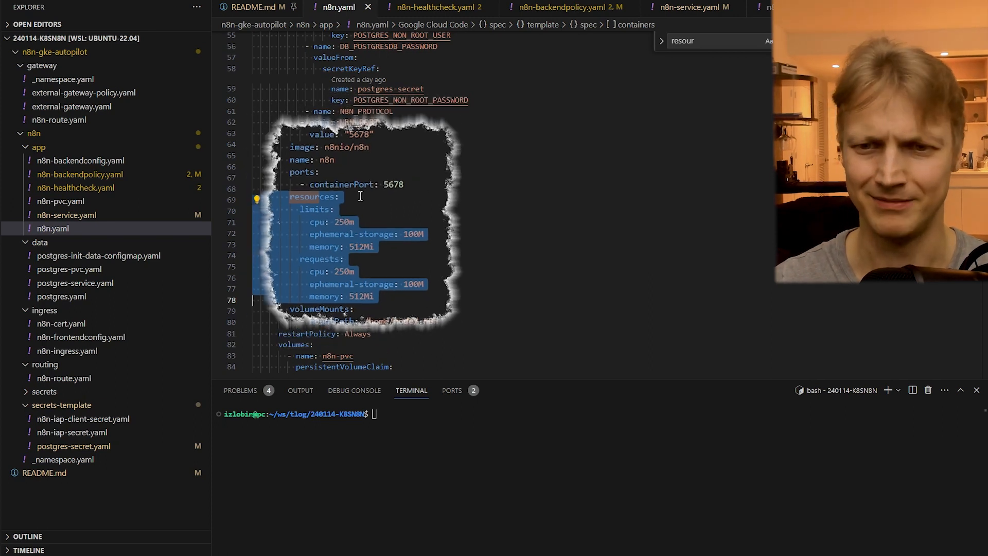
- Go through the app folder's service and PVC manifests, and examine the default health check settings in n8n-healthcheck.yaml
{"action": "left_click", "coordinate": [43, 216]}
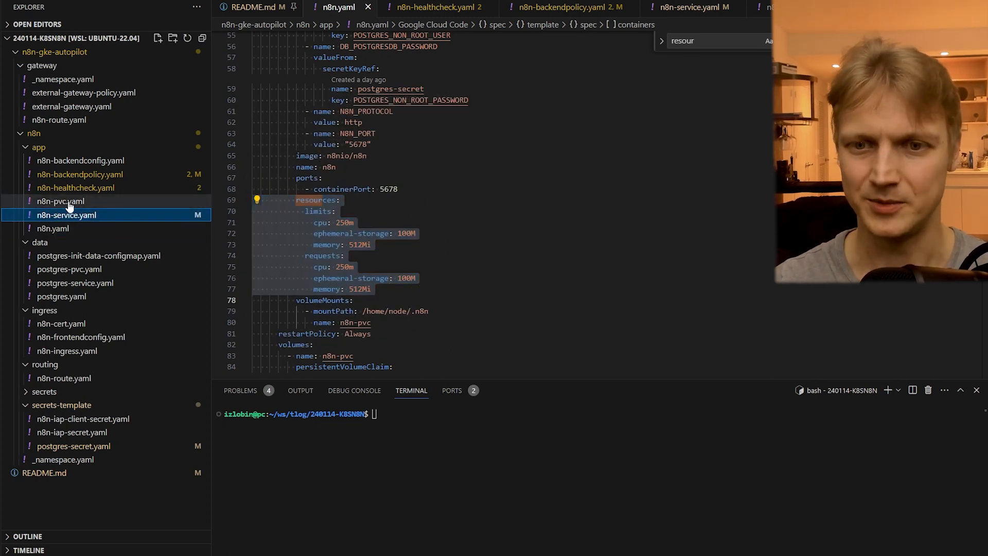
{"action": "left_click", "coordinate": [69, 203]}
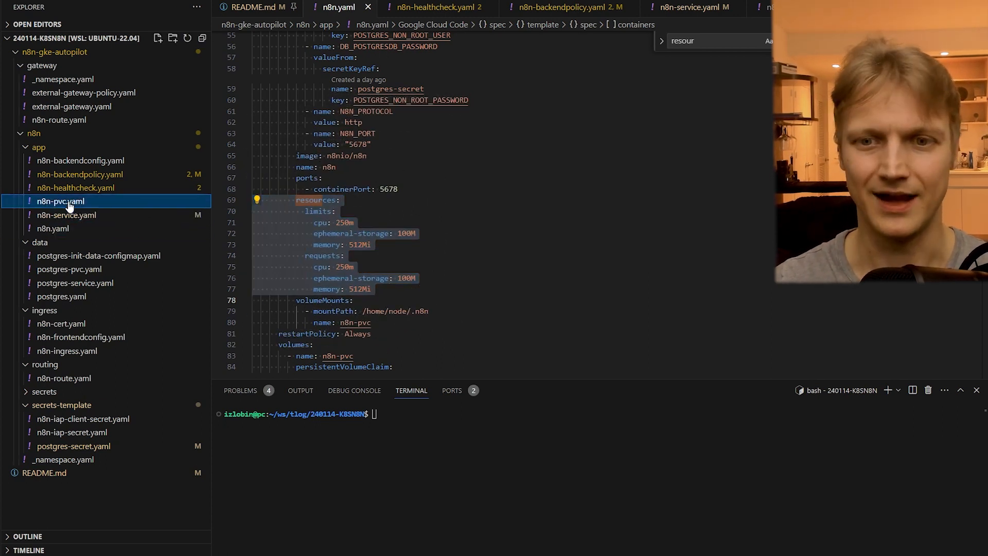
{"action": "left_click", "coordinate": [93, 188]}
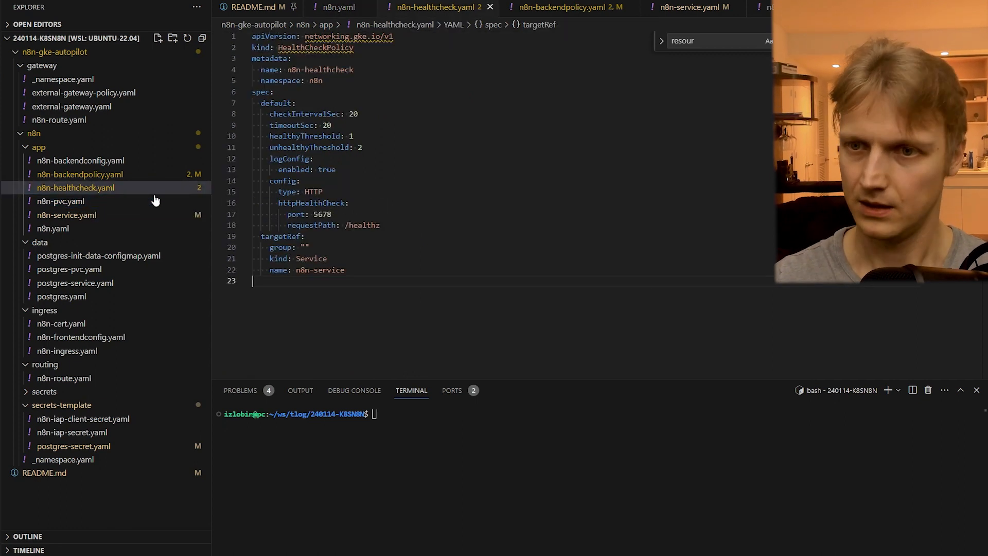
{"action": "left_click", "coordinate": [234, 102]}
{"action": "left_click_drag", "start_coordinate": [234, 103], "coordinate": [321, 236]}
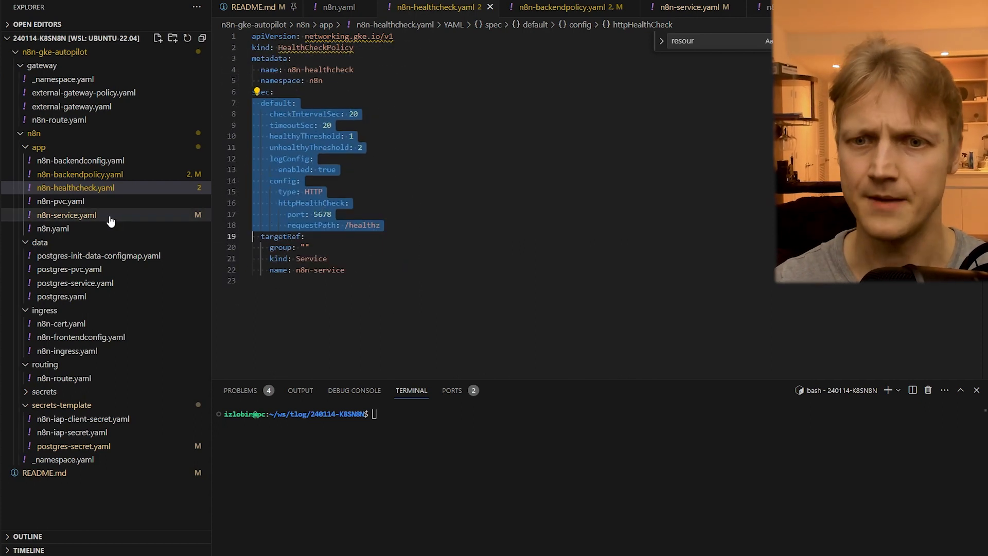
- Open the app folder's n8n-backendpolicy.yaml, uncomment its iap block, and comment the block out again
{"action": "left_click", "coordinate": [95, 177]}
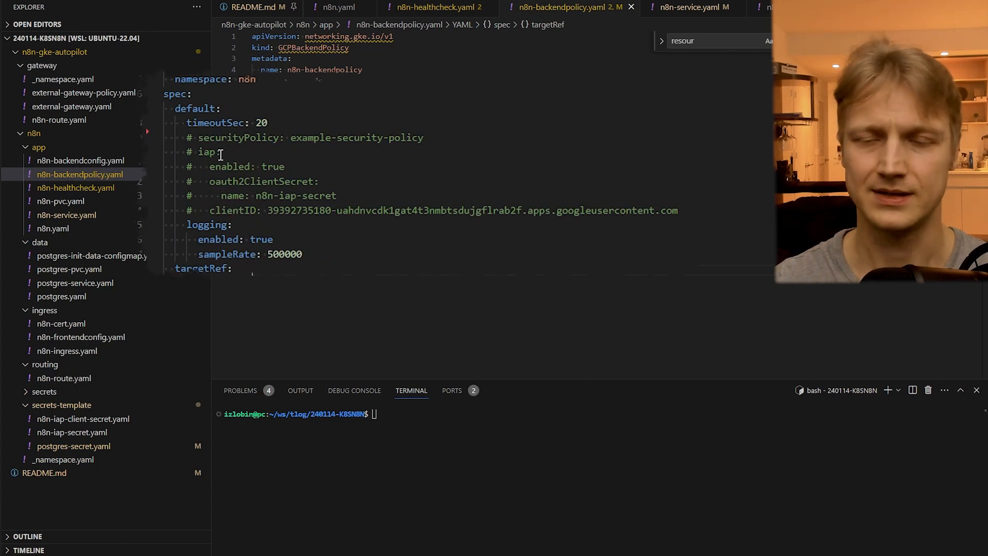
{"action": "left_click_drag", "start_coordinate": [198, 154], "coordinate": [164, 225]}
{"action": "key", "text": "ctrl+slash"}
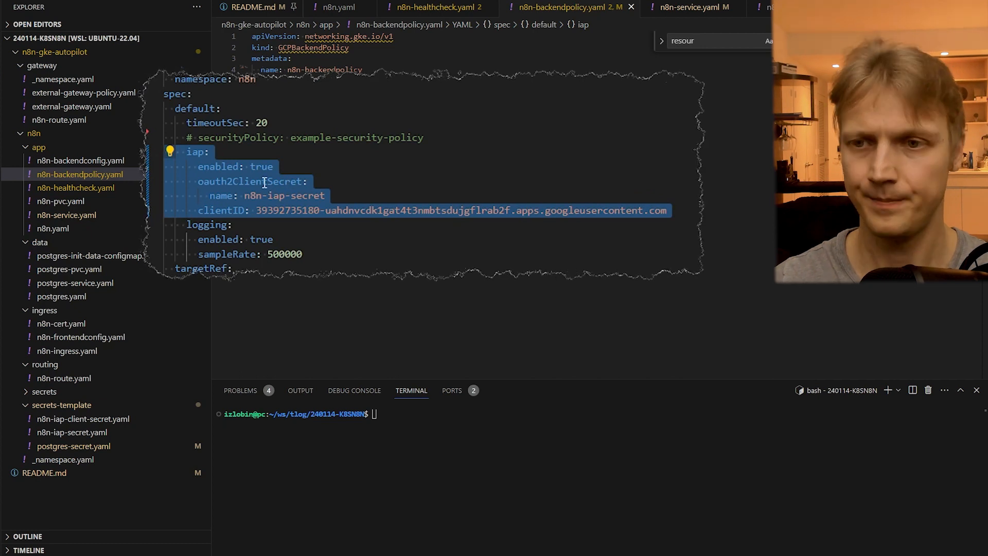
{"action": "key", "text": "ctrl+slash"}
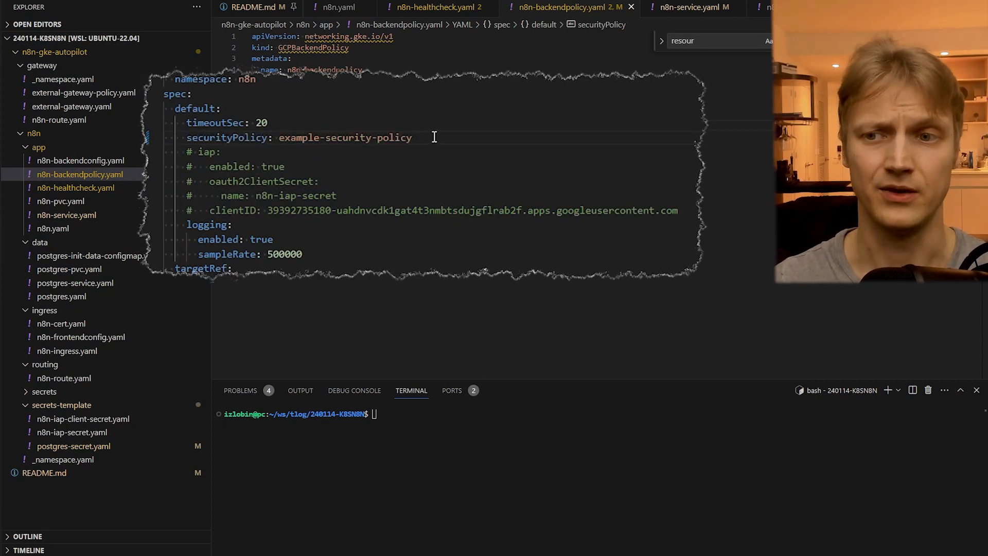
- Examine the securityPolicy value example-security-policy in n8n-backendpolicy.yaml and undo the line's uncommenting
{"action": "left_click_drag", "start_coordinate": [434, 137], "coordinate": [281, 140]}
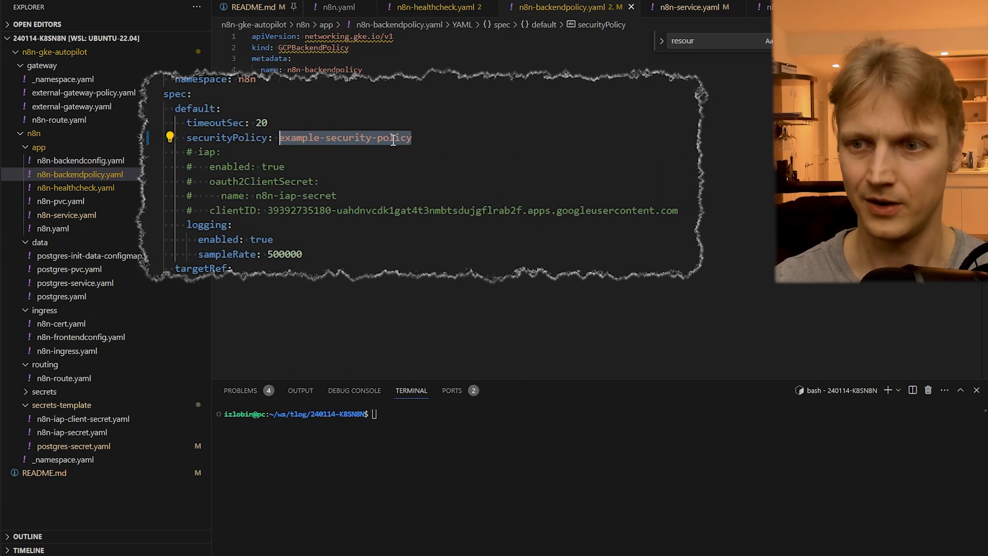
{"action": "left_click_drag", "start_coordinate": [440, 140], "coordinate": [297, 140]}
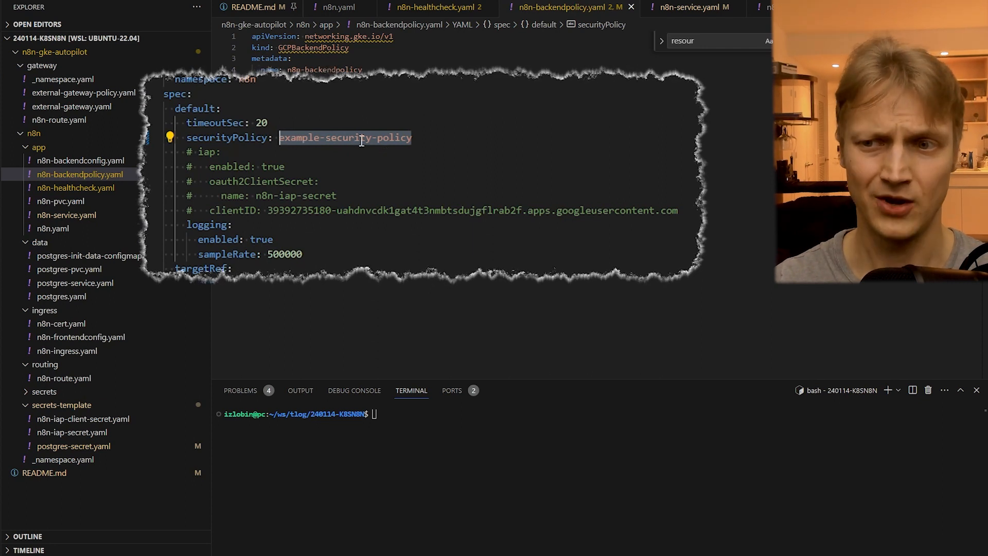
{"action": "key", "text": "ctrl+z"}
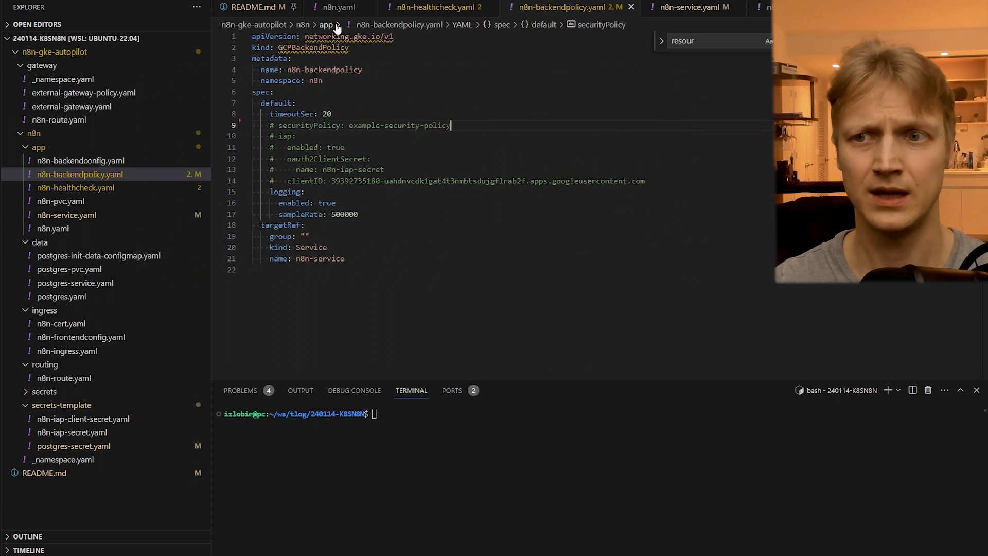
- From the README, run kubectl apply -f n8n-gke-autopilot/n8n/app and kubectl -n n8n describe deployment n8n
{"action": "left_click", "coordinate": [338, 9]}
{"action": "left_click", "coordinate": [257, 8]}
{"action": "left_click_drag", "start_coordinate": [469, 162], "coordinate": [259, 161]}
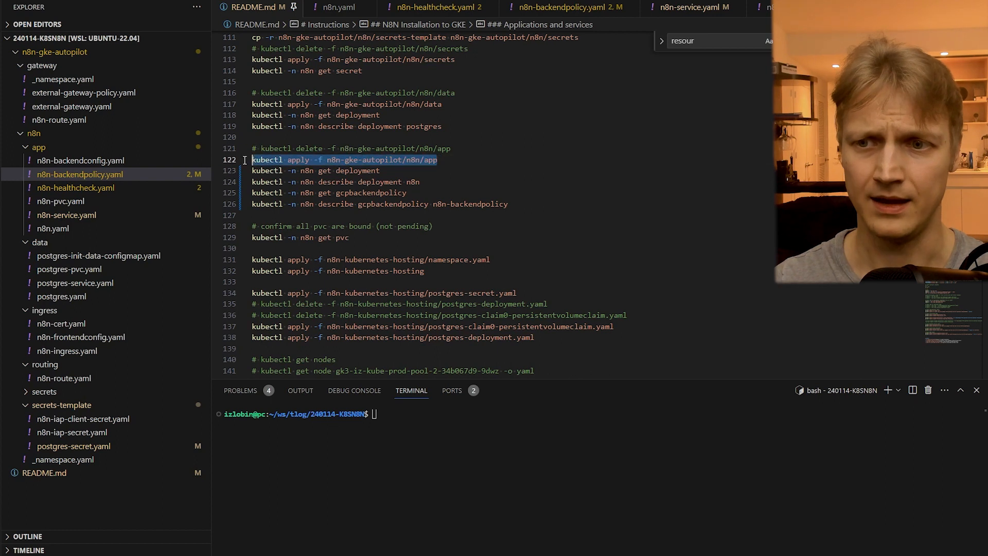
{"action": "key", "text": "ctrl+Return"}
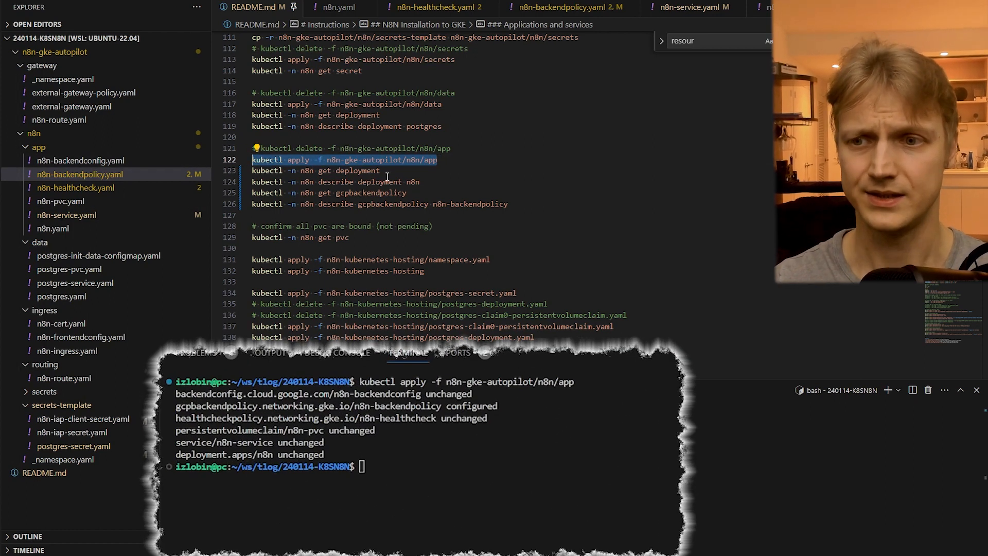
{"action": "left_click", "coordinate": [412, 182]}
{"action": "key", "text": "ctrl+Return"}
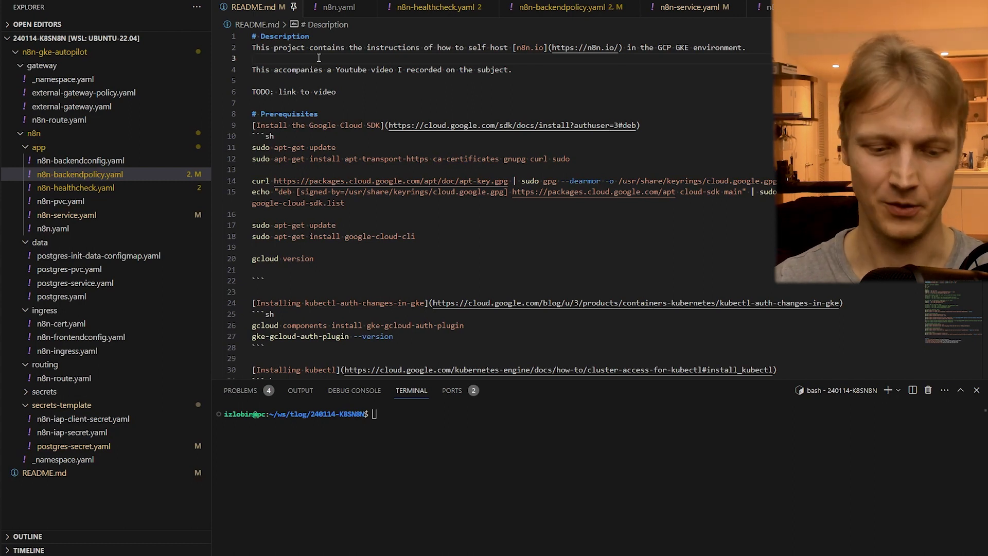
- Go to the README's Troubleshooting section, run kubectl -n n8n get svc, and examine the n8n-service entry
{"action": "key", "text": "ctrl+shift+o"}
{"action": "left_click", "coordinate": [318, 165]}
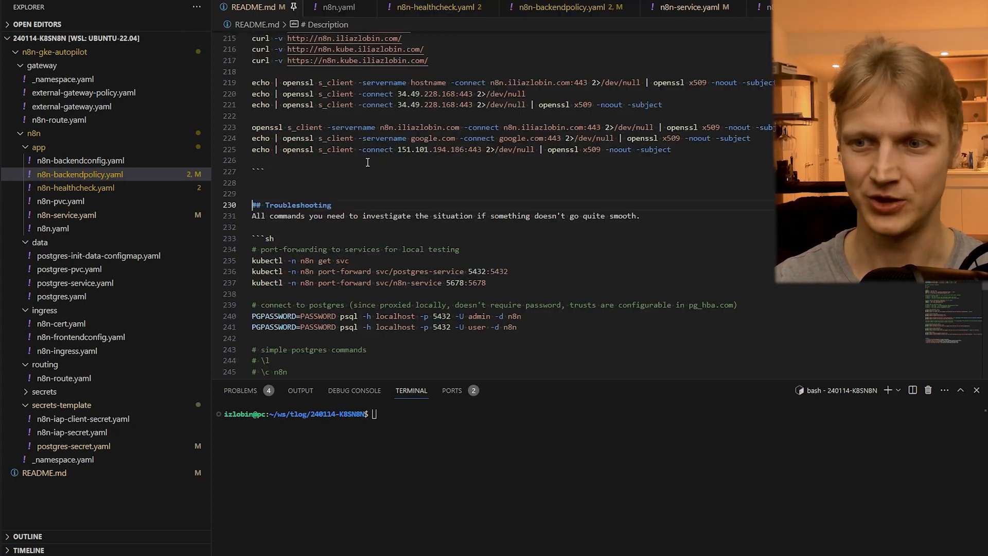
{"action": "scroll", "coordinate": [317, 165], "scroll_direction": "down", "scroll_amount": 4}
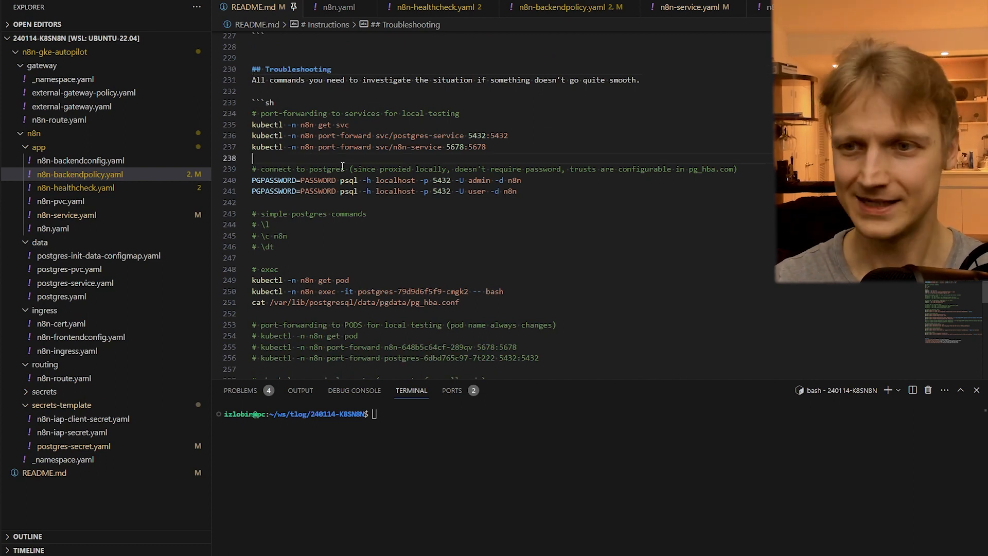
{"action": "scroll", "coordinate": [300, 159], "scroll_direction": "down", "scroll_amount": 1}
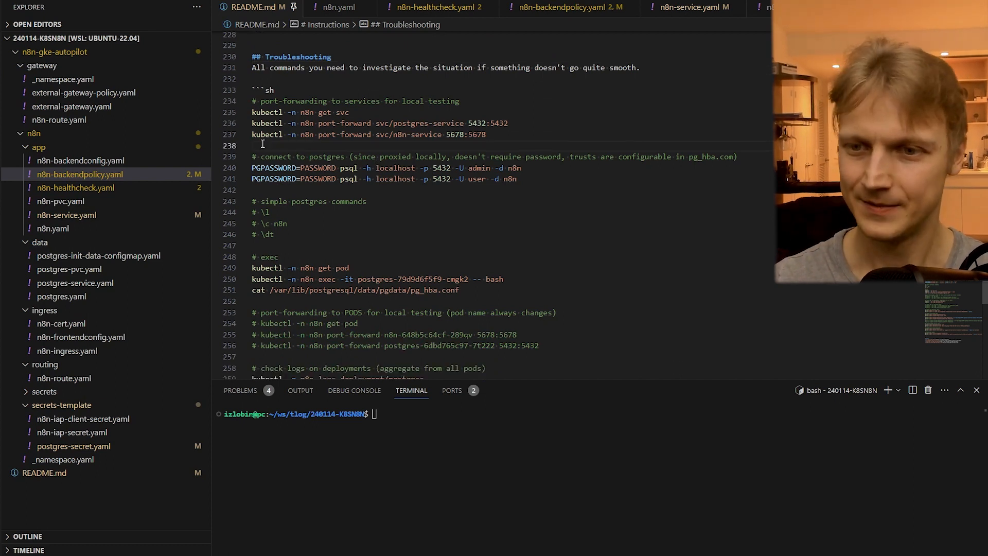
{"action": "left_click", "coordinate": [370, 113]}
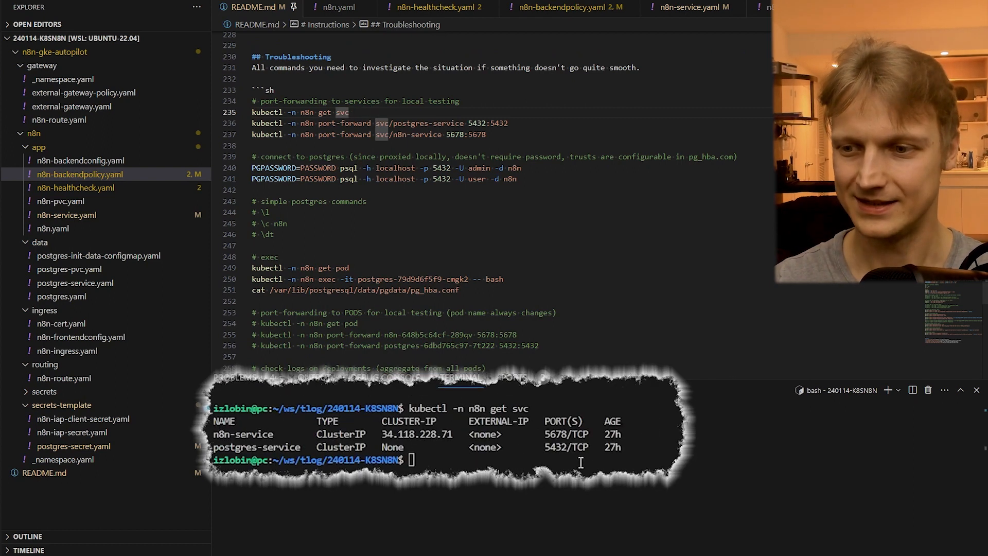
{"action": "double_click", "coordinate": [242, 434]}
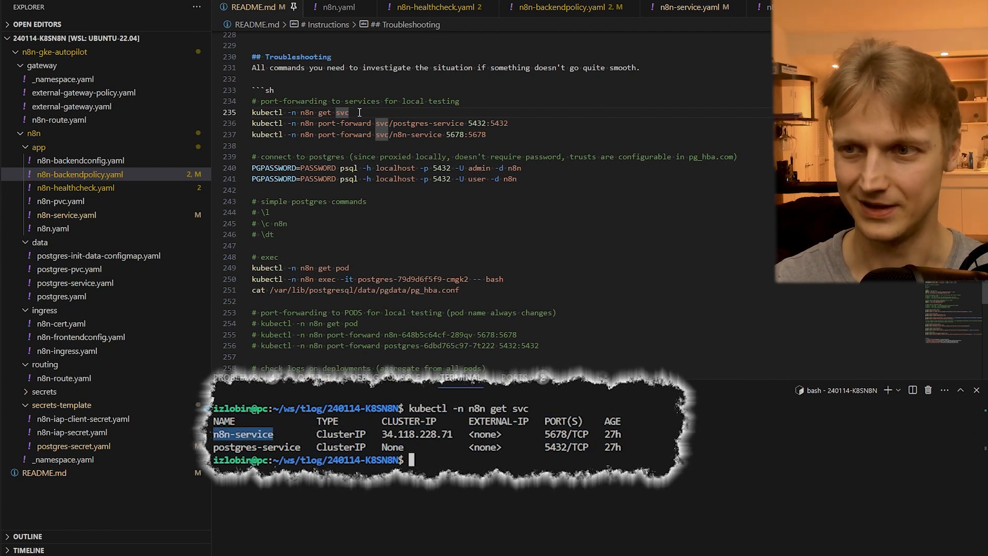
- Run kubectl -n n8n port-forward svc/n8n-service 5678:5678 from the README and view the forwarded address 127.0.0.1:5678 in the browser
{"action": "left_click", "coordinate": [342, 147]}
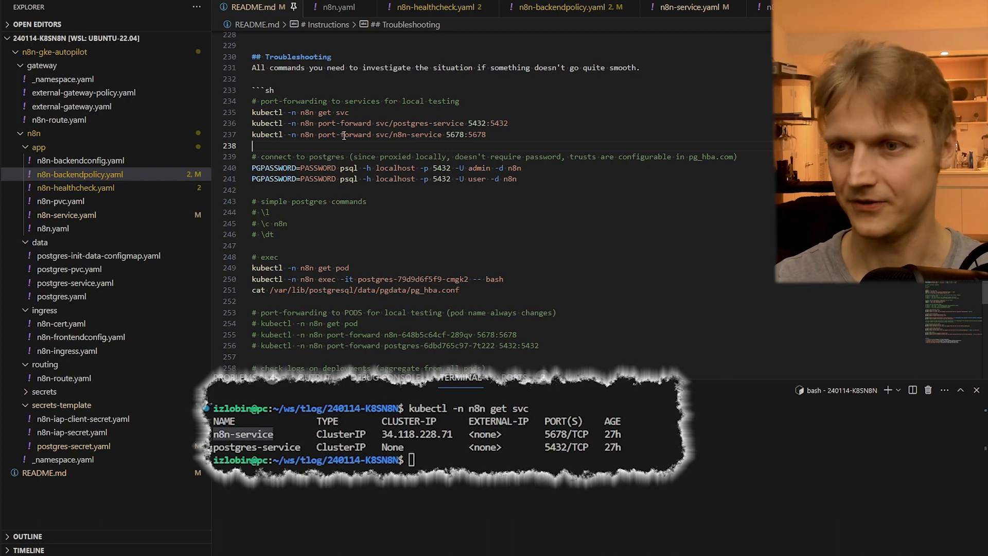
{"action": "left_click_drag", "start_coordinate": [529, 132], "coordinate": [252, 134]}
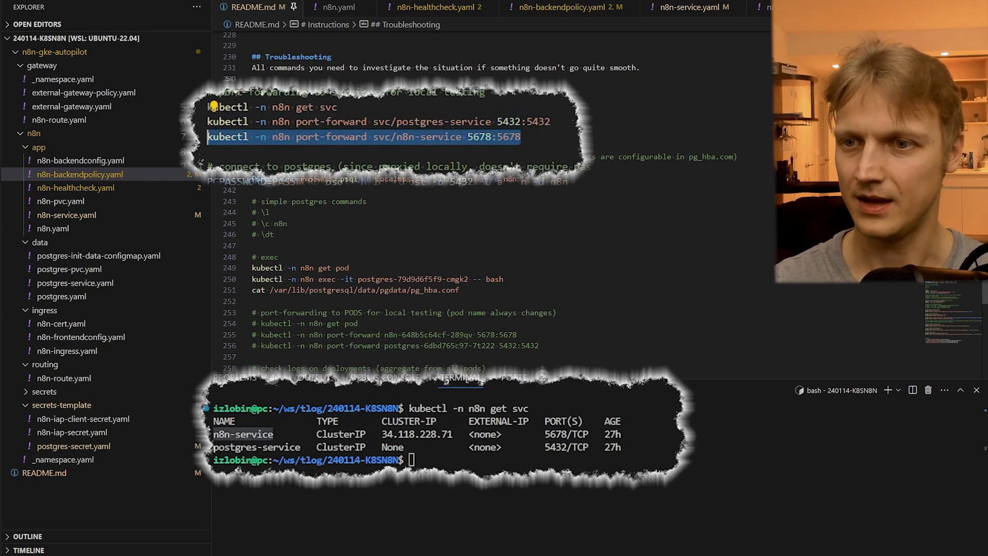
{"action": "key", "text": "ctrl+Return"}
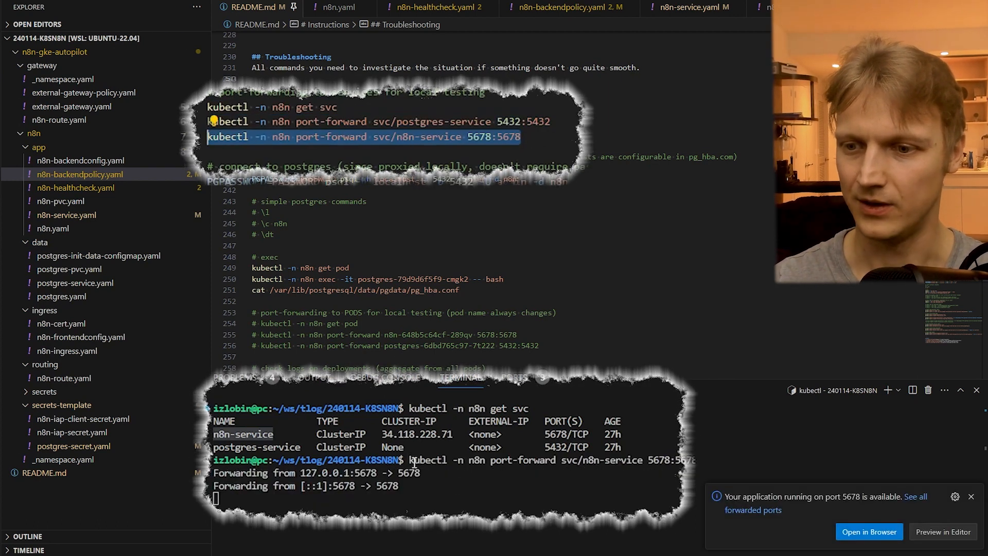
{"action": "left_click_drag", "start_coordinate": [410, 460], "coordinate": [683, 459]}
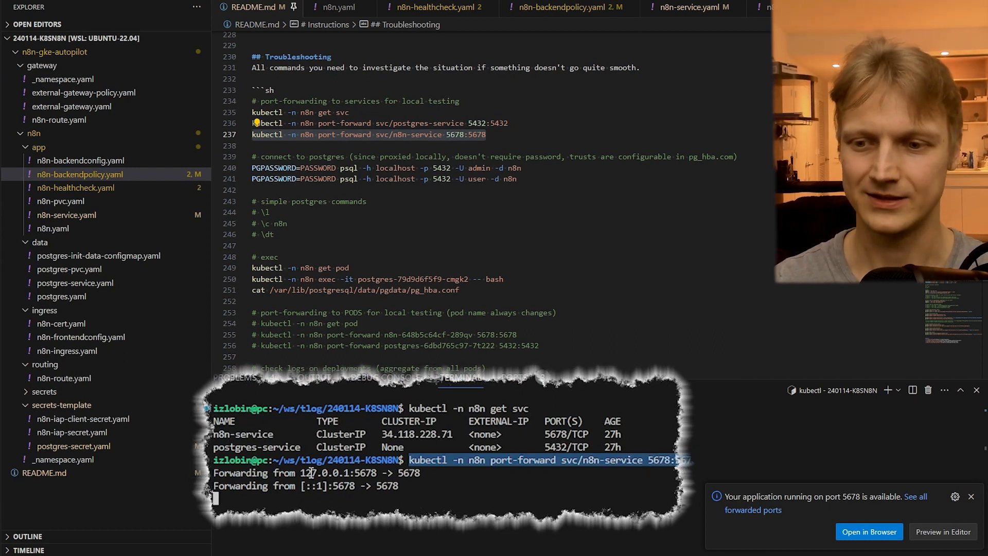
{"action": "double_click", "coordinate": [337, 472]}
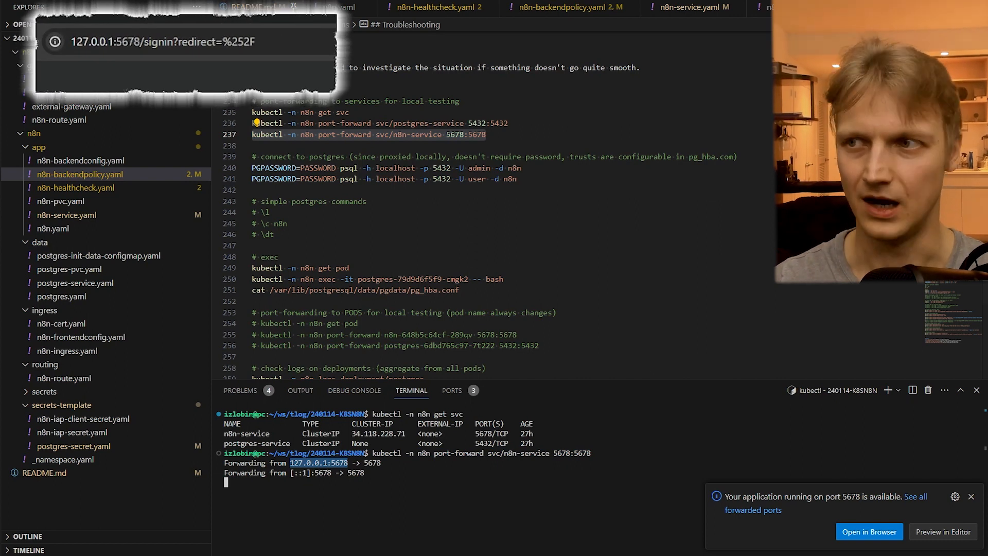
{"action": "key", "text": "alt+Tab"}
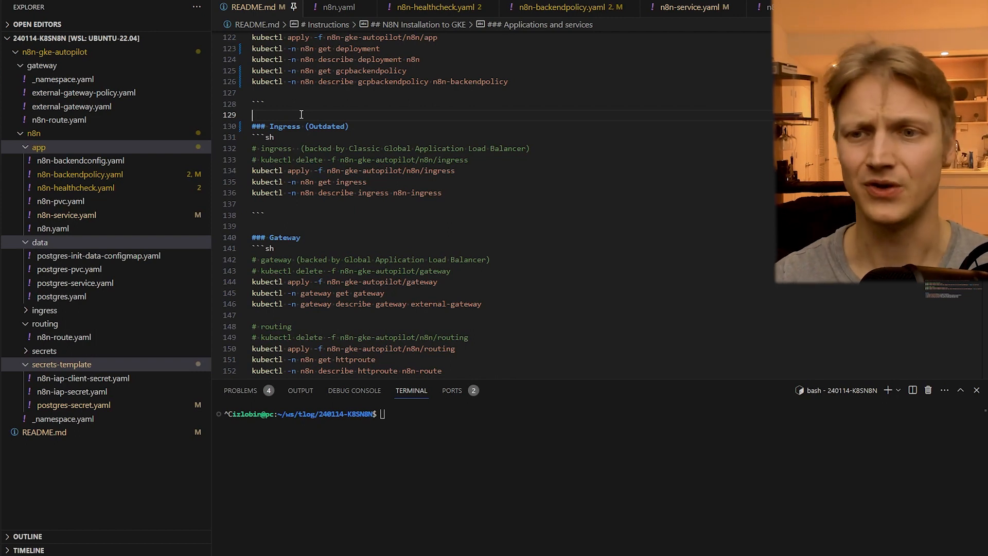
- Examine the README's Ingress (Outdated) section and the kubectl commands in its Gateway section
{"action": "double_click", "coordinate": [284, 126]}
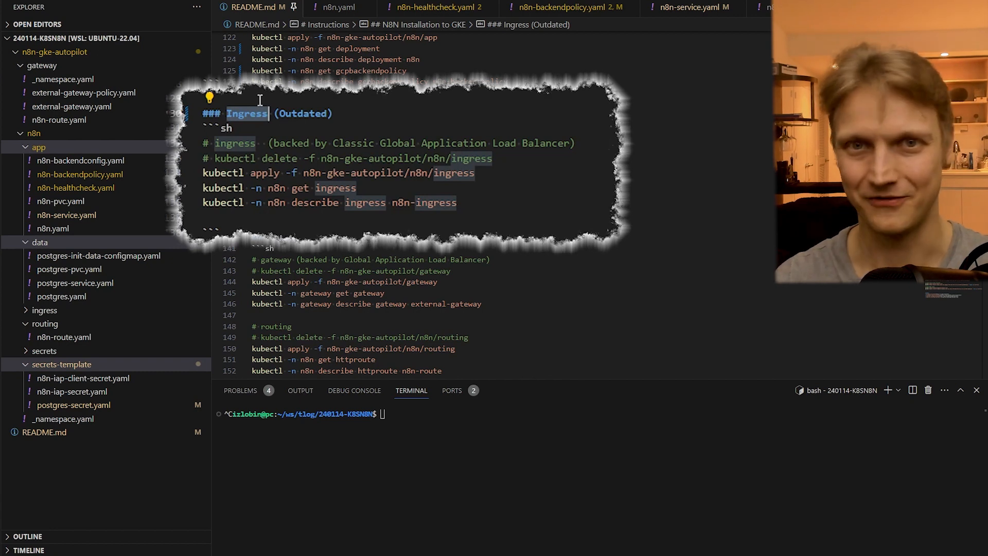
{"action": "left_click", "coordinate": [259, 103]}
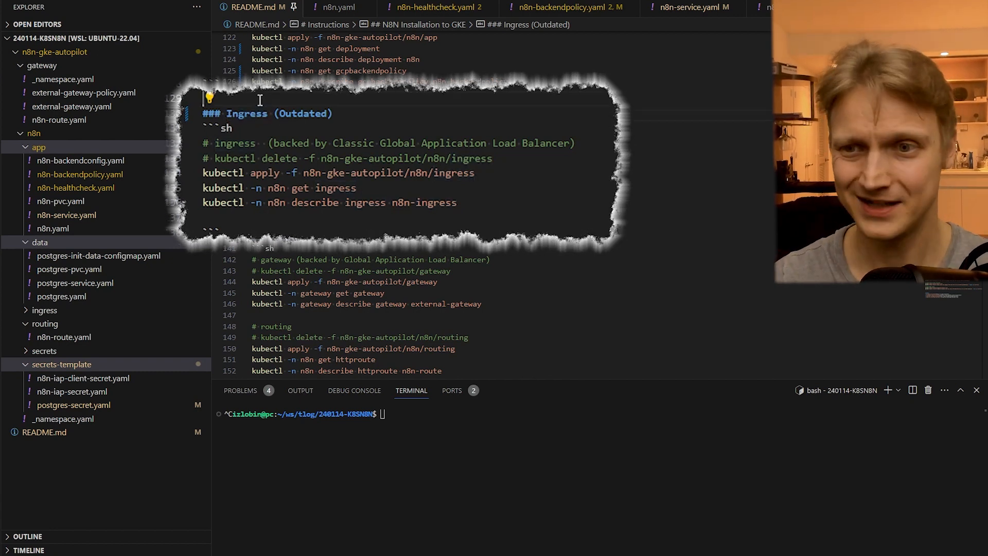
{"action": "left_click", "coordinate": [272, 228]}
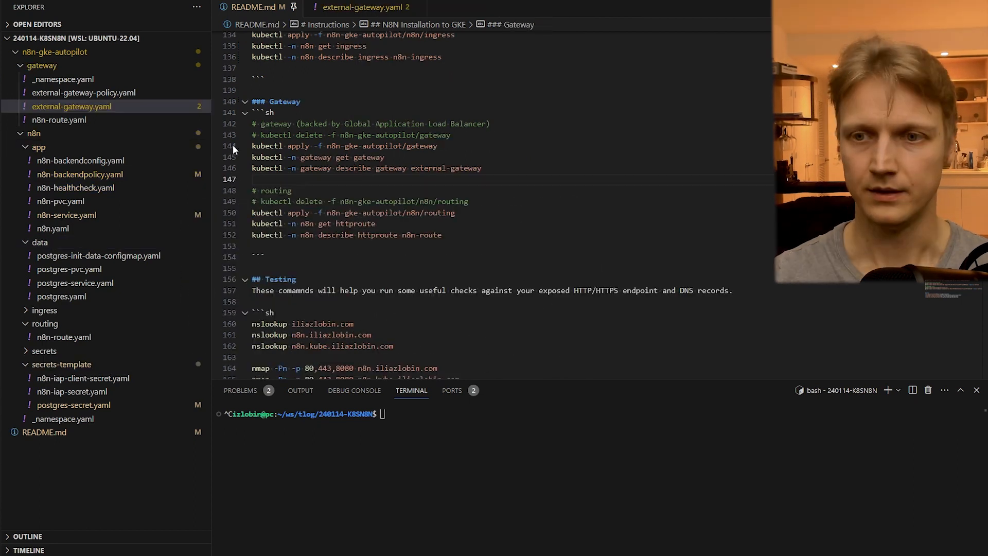
{"action": "left_click_drag", "start_coordinate": [251, 145], "coordinate": [252, 179]}
- Look over the gateway folder's manifests, open external-gateway.yaml, and examine its Gateway kind and gatewayClassName value
{"action": "left_click", "coordinate": [93, 82]}
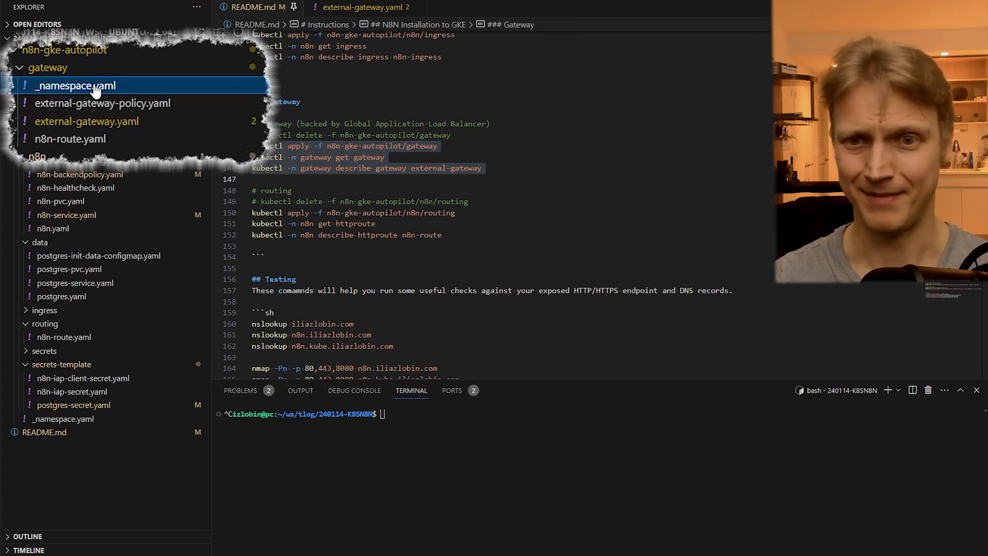
{"action": "left_click", "coordinate": [91, 141], "text": "shift"}
{"action": "left_click", "coordinate": [104, 124]}
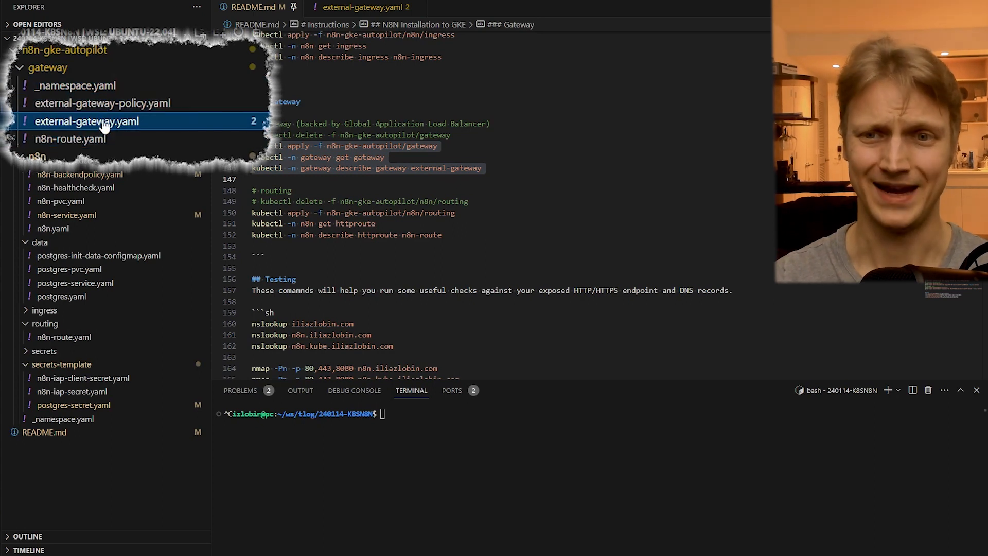
{"action": "left_click", "coordinate": [103, 122]}
{"action": "left_click", "coordinate": [227, 52]}
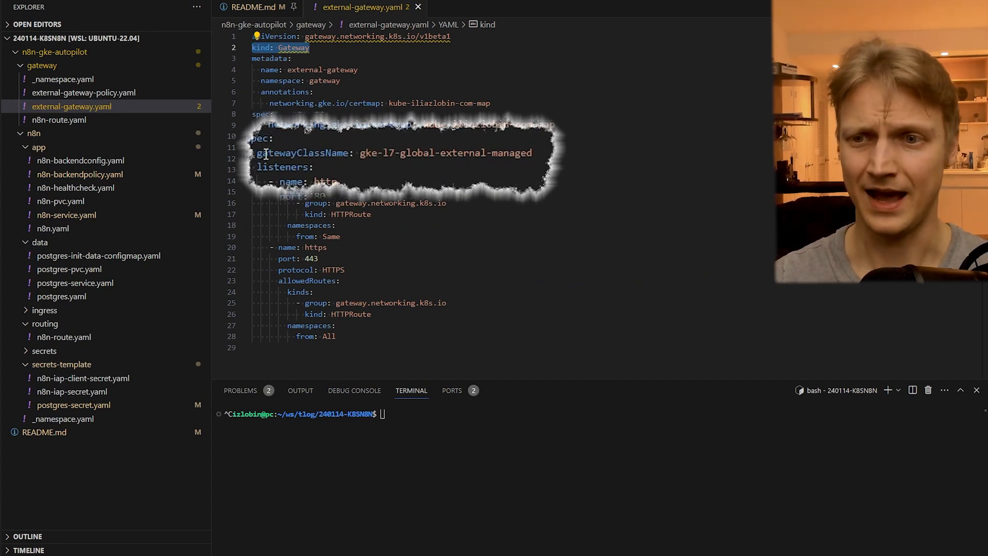
{"action": "double_click", "coordinate": [288, 125]}
{"action": "left_click", "coordinate": [399, 125]}
{"action": "double_click", "coordinate": [399, 125]}
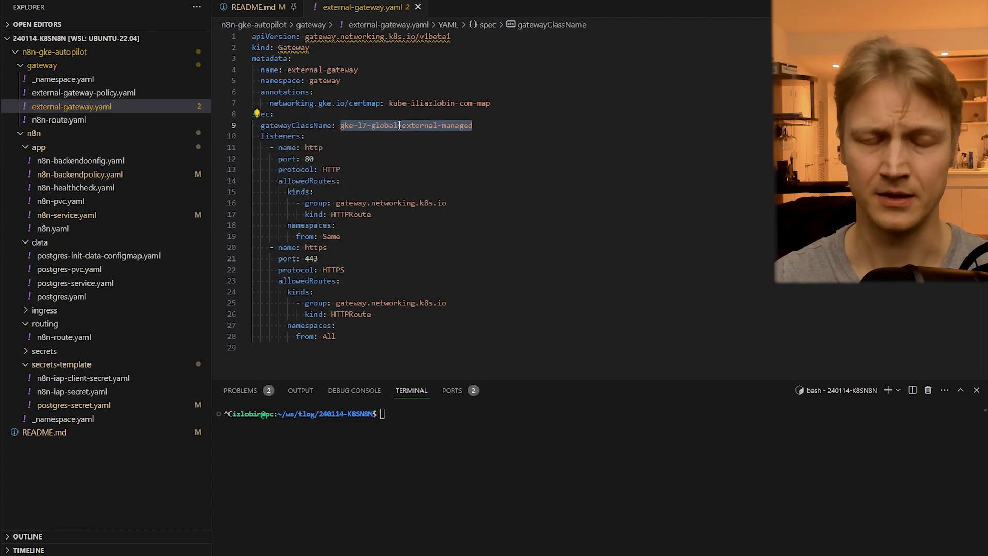
- Switch to the browser's GKE Gateway documentation, find gke-l7-global-external-managed, and compare the global and regional GatewayClass descriptions
{"action": "key", "text": "alt+Tab"}
{"action": "key", "text": "ctrl+f"}
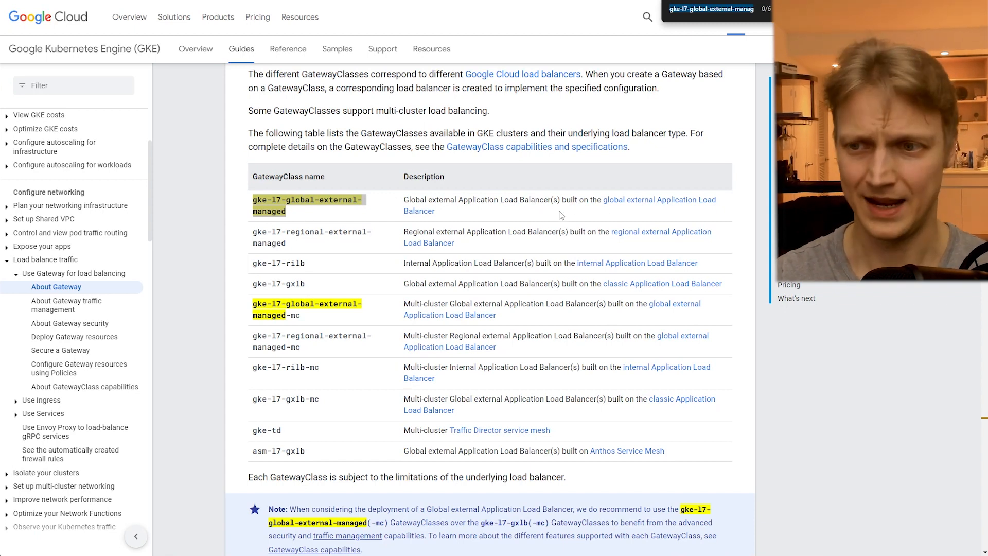
{"action": "key", "text": "Escape"}
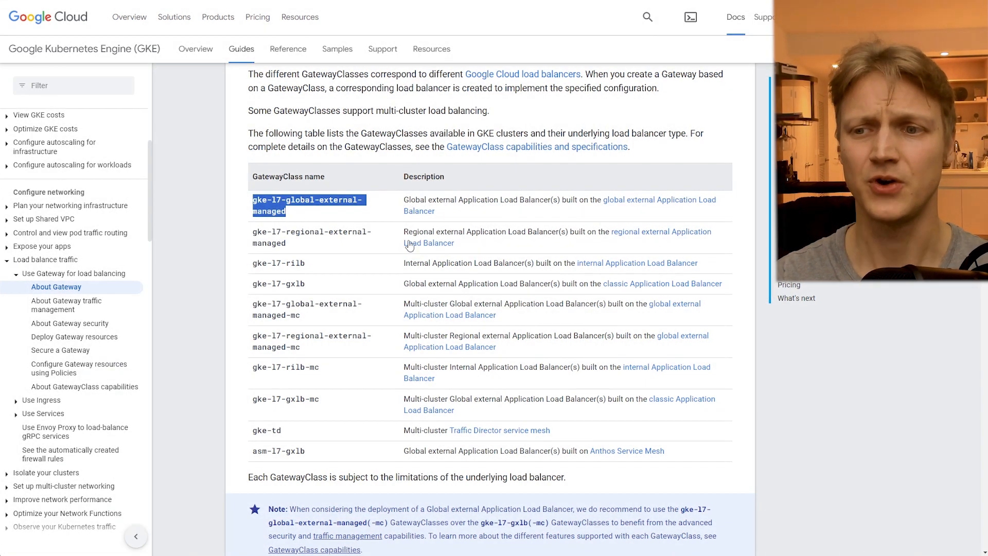
{"action": "left_click_drag", "start_coordinate": [404, 232], "coordinate": [435, 233]}
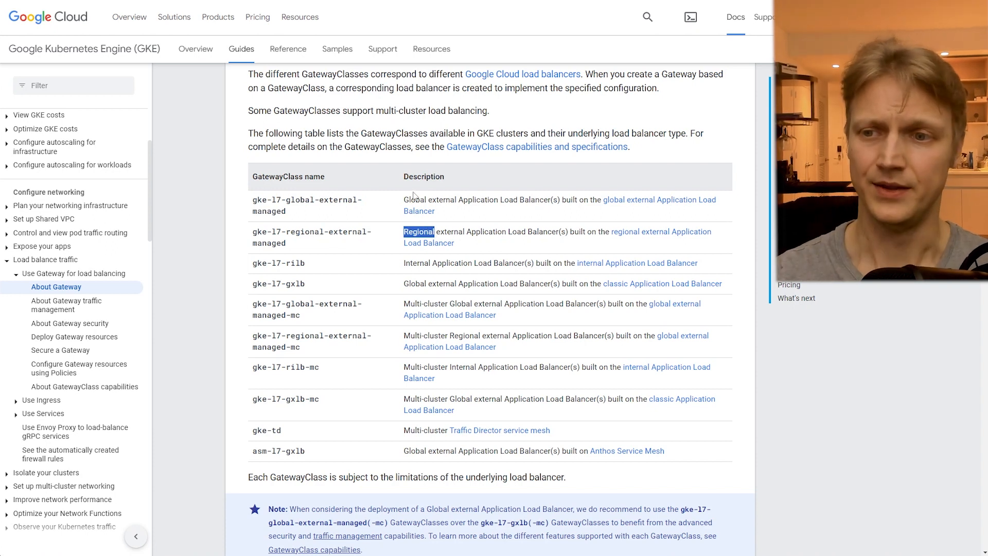
{"action": "left_click_drag", "start_coordinate": [405, 200], "coordinate": [426, 200]}
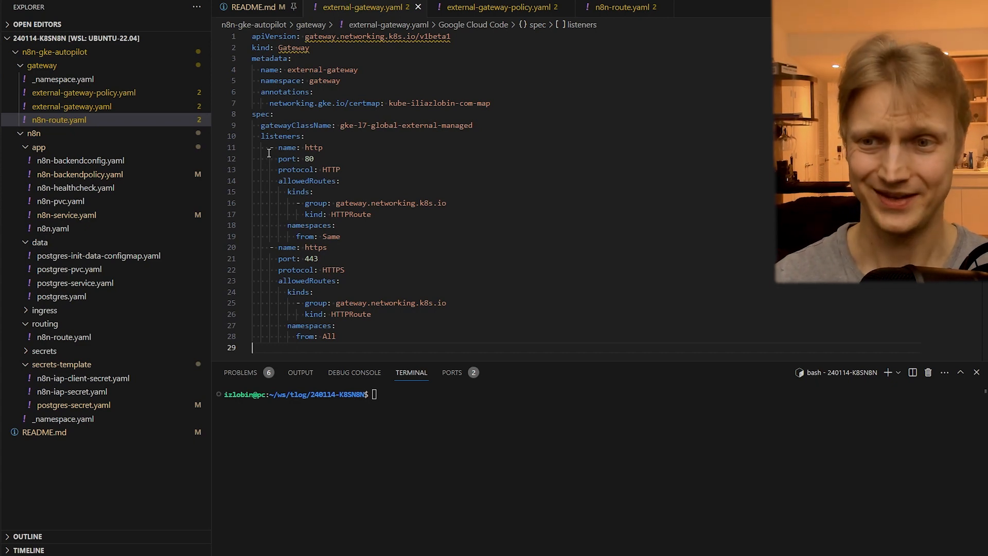
- Examine the listeners in external-gateway.yaml, and the http section name and https redirect scheme in the gateway folder's n8n-route.yaml
{"action": "left_click_drag", "start_coordinate": [229, 149], "coordinate": [271, 369]}
{"action": "left_click", "coordinate": [274, 367]}
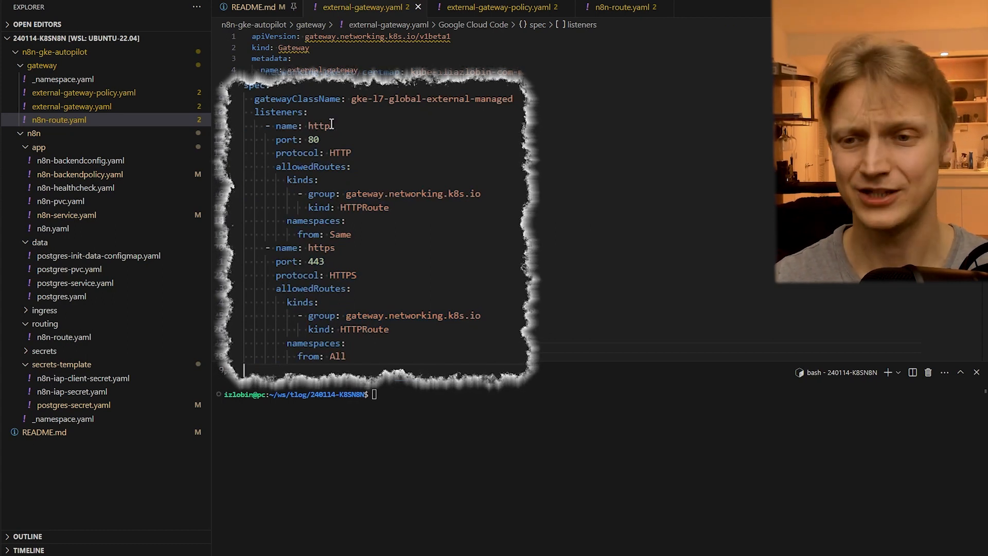
{"action": "left_click", "coordinate": [82, 119]}
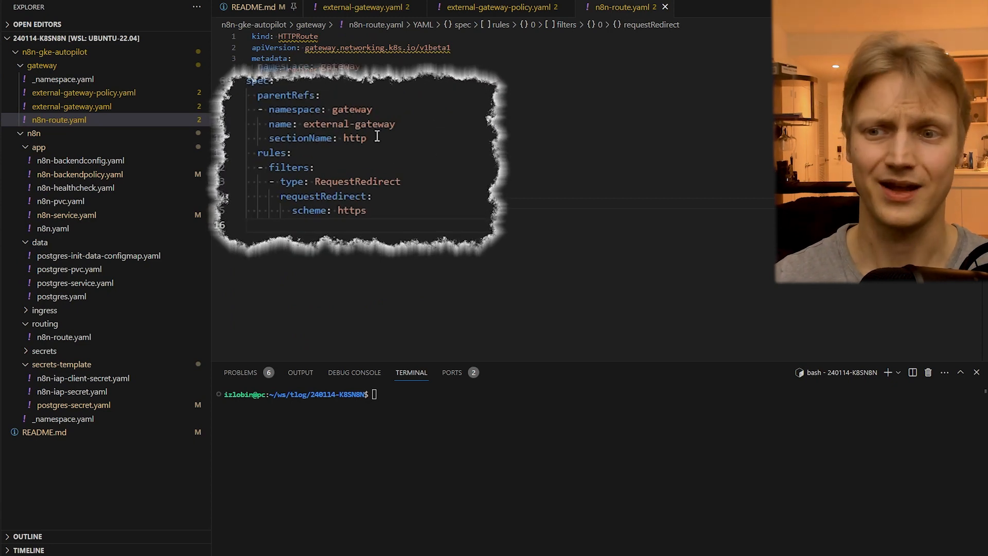
{"action": "left_click_drag", "start_coordinate": [367, 138], "coordinate": [343, 138]}
{"action": "left_click_drag", "start_coordinate": [368, 209], "coordinate": [347, 210]}
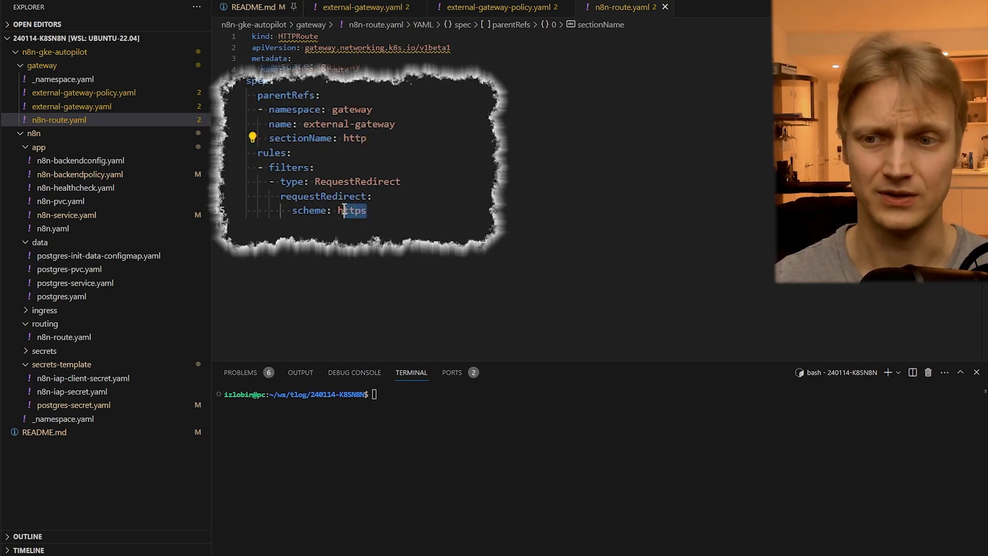
{"action": "left_click", "coordinate": [297, 234]}
- Return to external-gateway.yaml and examine its Gateway kind, the allowedRoutes of both listeners, the https listener, and the certmap annotation
{"action": "left_click", "coordinate": [353, 11]}
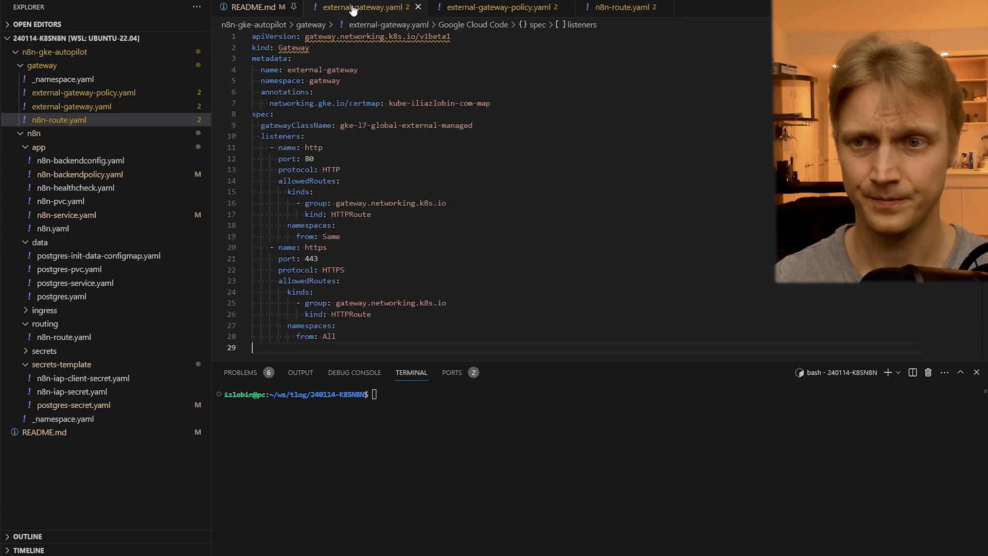
{"action": "left_click_drag", "start_coordinate": [310, 48], "coordinate": [278, 48]}
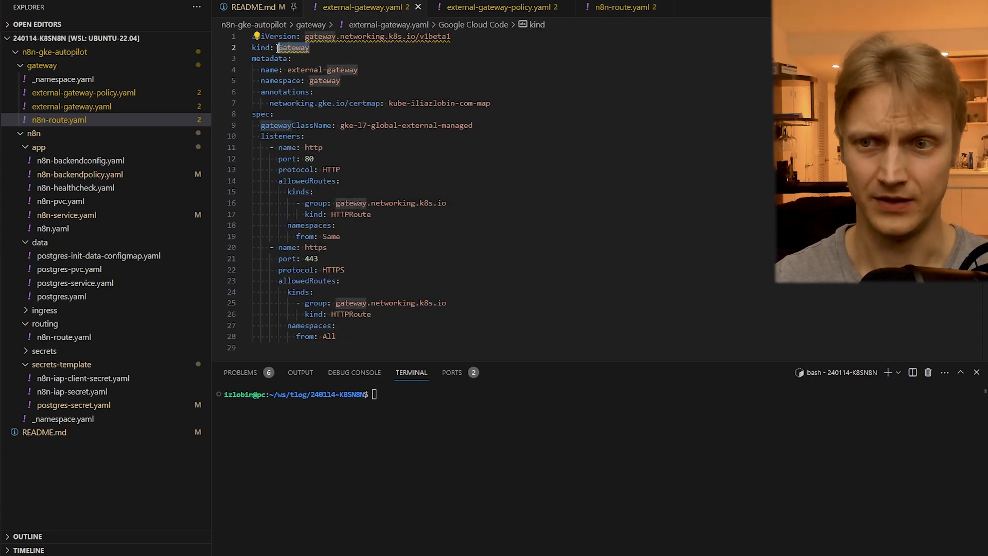
{"action": "left_click_drag", "start_coordinate": [233, 194], "coordinate": [231, 236]}
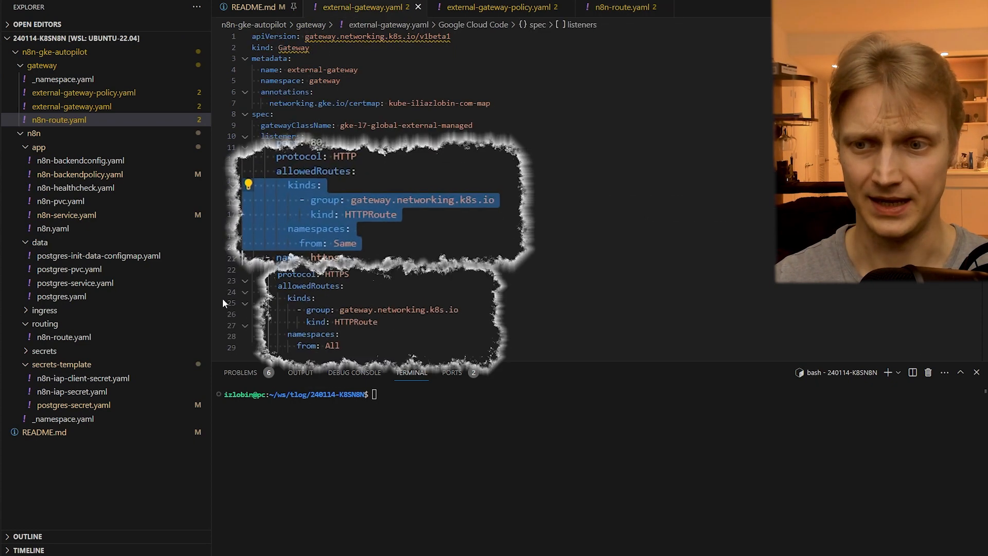
{"action": "left_click", "coordinate": [232, 348]}
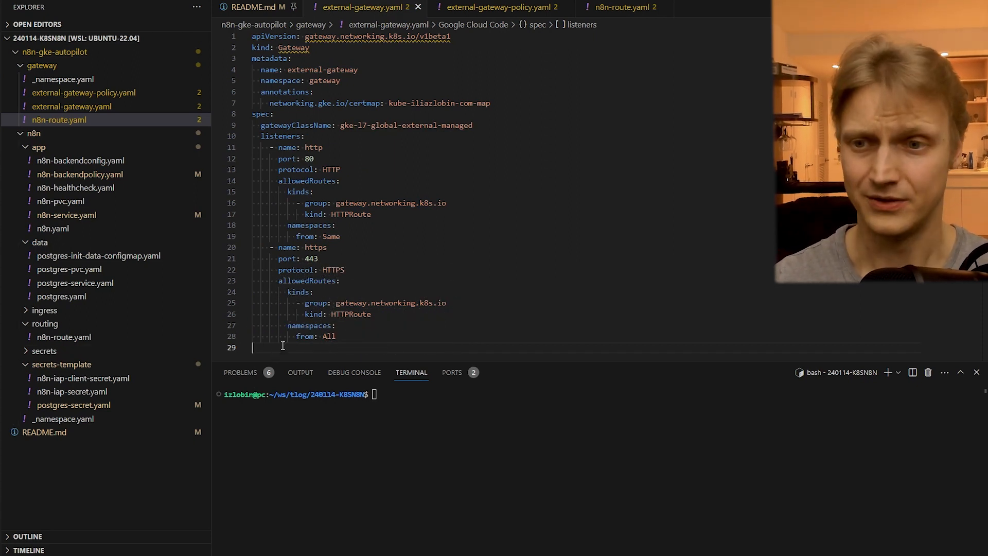
{"action": "double_click", "coordinate": [329, 247]}
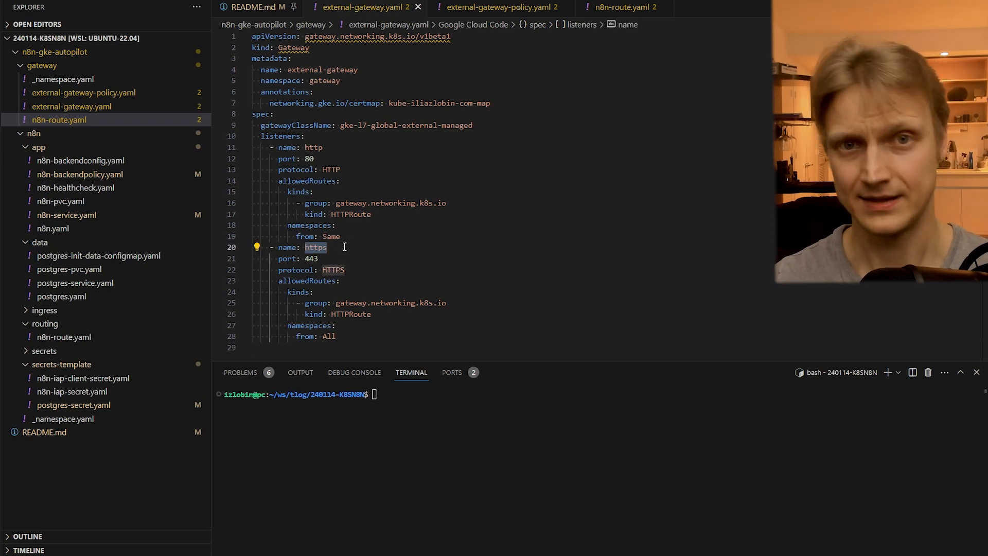
{"action": "left_click", "coordinate": [350, 349]}
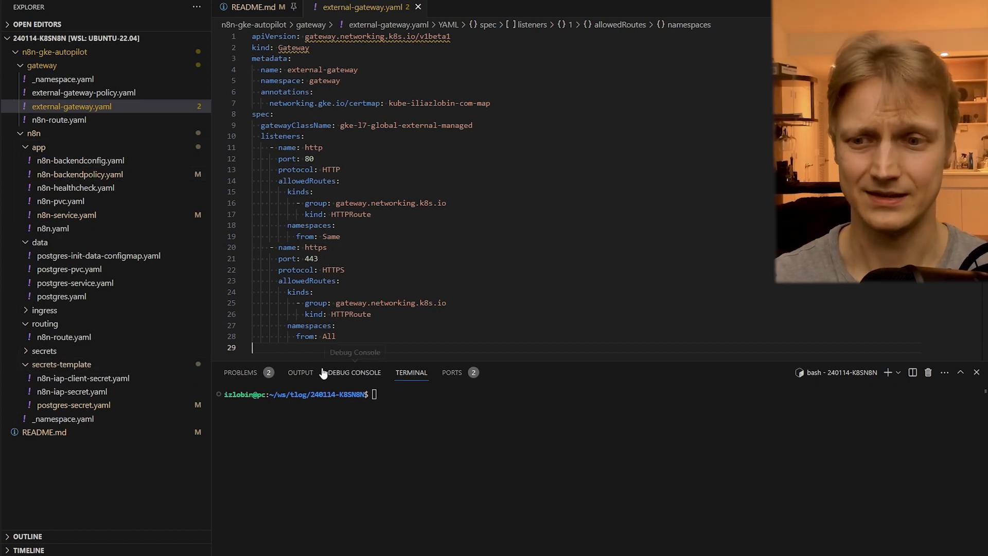
{"action": "left_click", "coordinate": [490, 103]}
{"action": "left_click_drag", "start_coordinate": [490, 103], "coordinate": [389, 104]}
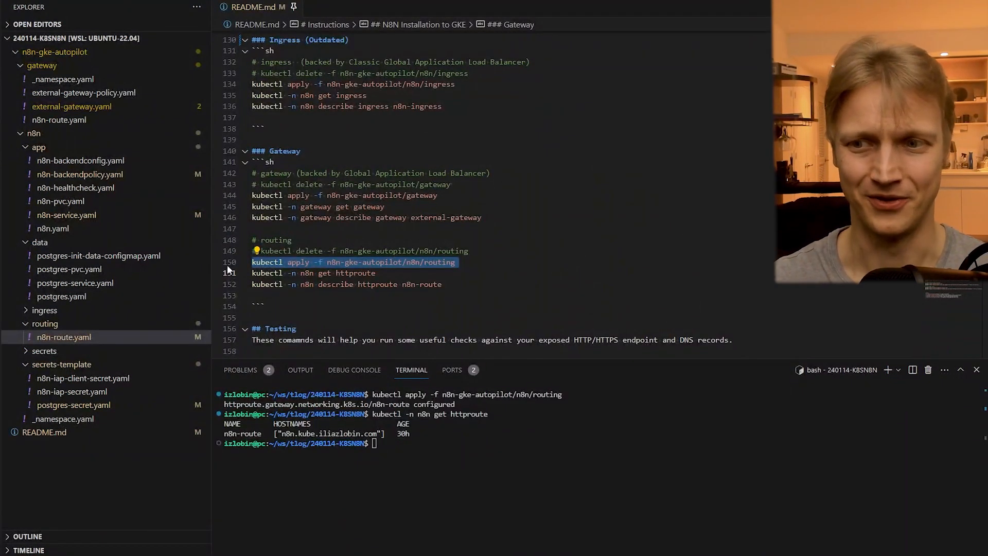
- Open n8n-route.yaml in the routing folder and examine its HTTPRoute kind, parentRefs, backendRefs and hostname
{"action": "left_click", "coordinate": [79, 337]}
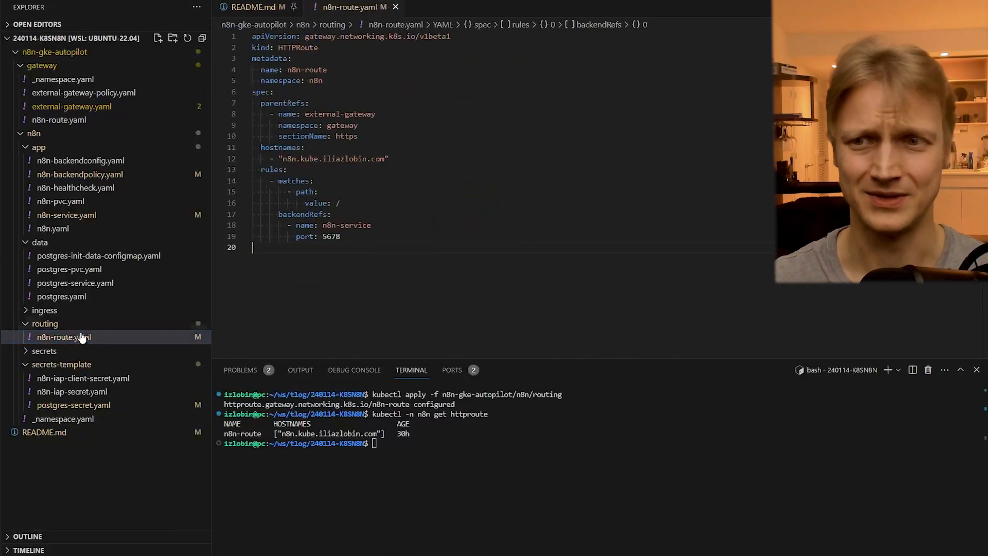
{"action": "left_click", "coordinate": [233, 47]}
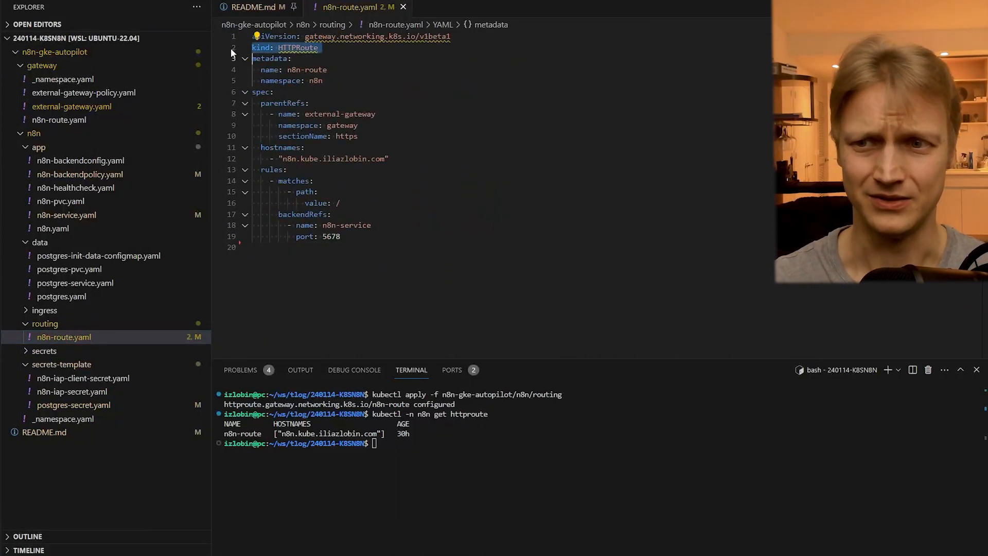
{"action": "left_click_drag", "start_coordinate": [236, 106], "coordinate": [235, 136]}
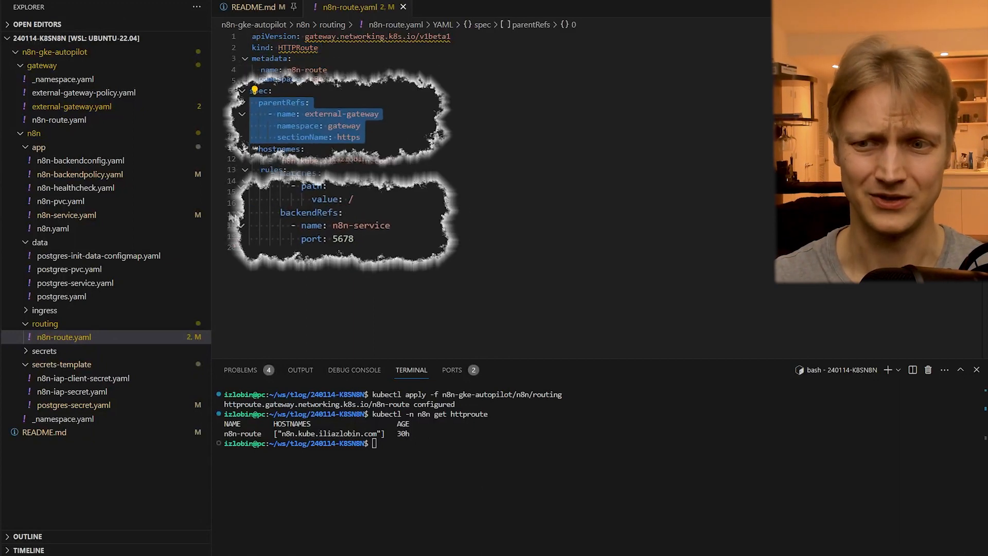
{"action": "left_click_drag", "start_coordinate": [234, 214], "coordinate": [235, 237]}
{"action": "left_click", "coordinate": [282, 288]}
{"action": "left_click_drag", "start_coordinate": [278, 158], "coordinate": [389, 158]}
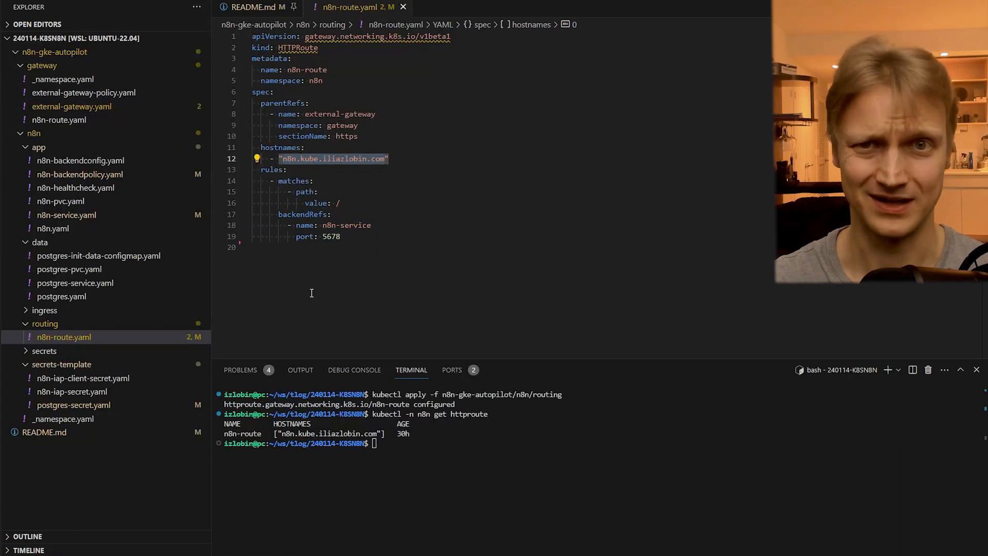
- Return to README.md and run its commands to apply the n8n-gke-autopilot/n8n/routing manifests and list the n8n namespace's httproute
{"action": "key", "text": "ctrl+Tab"}
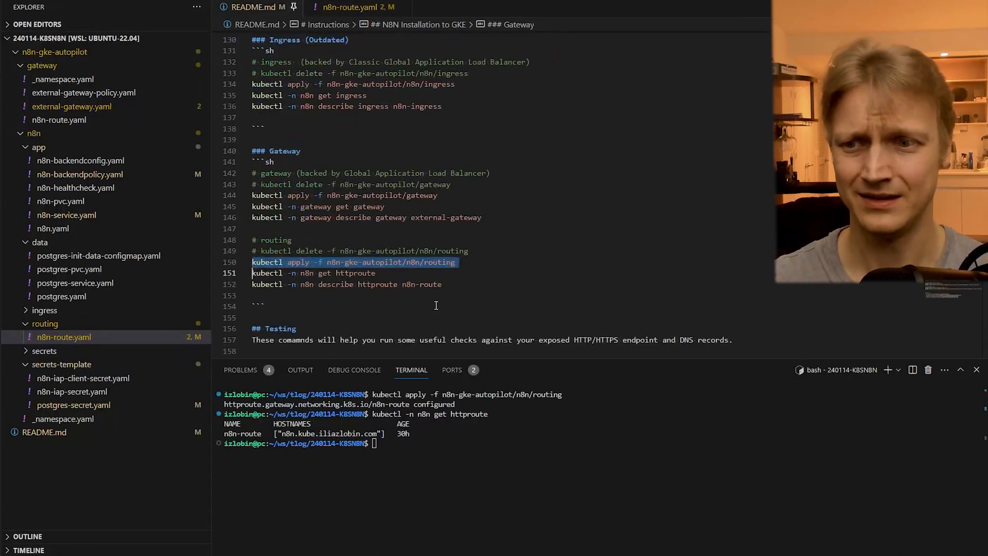
{"action": "left_click", "coordinate": [466, 259]}
{"action": "key", "text": "ctrl+Return"}
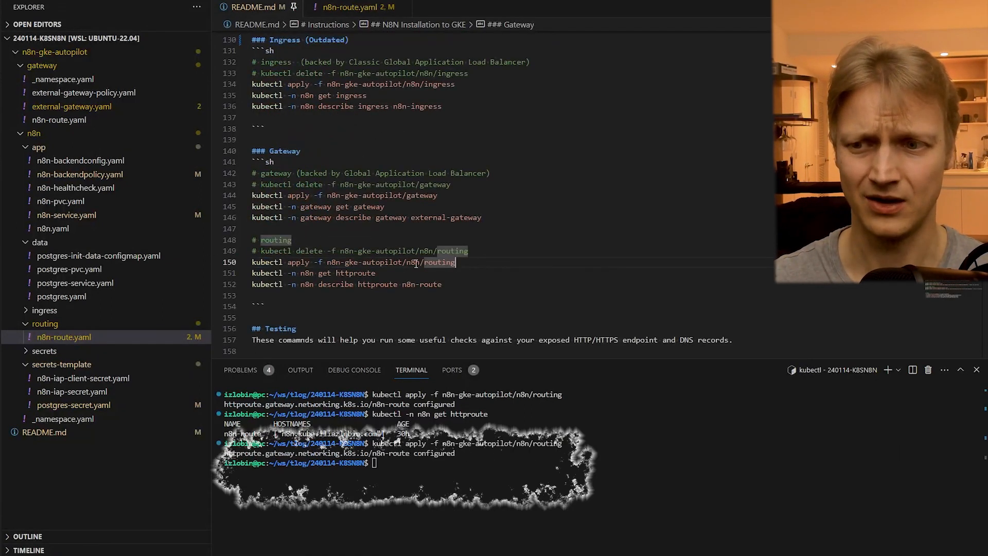
{"action": "key", "text": "Down"}
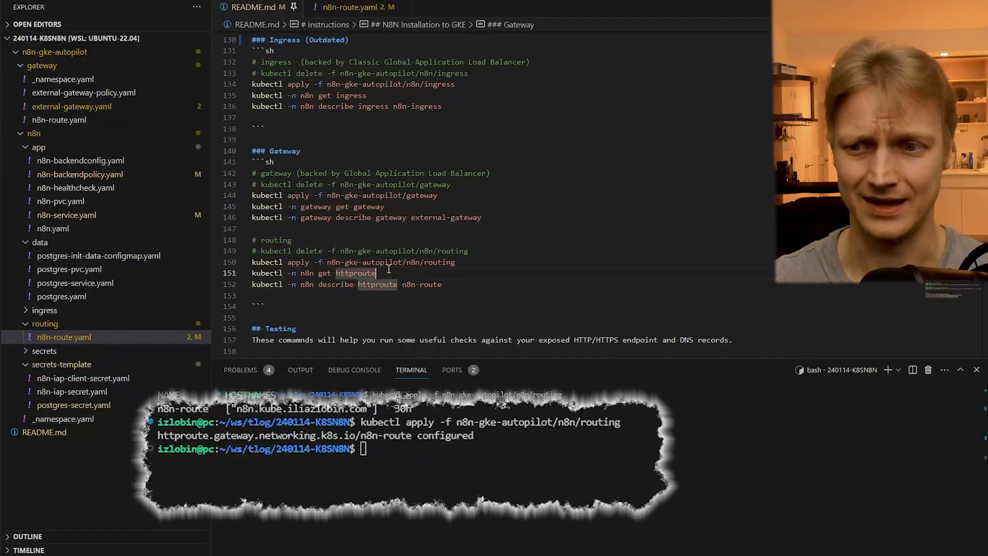
{"action": "key", "text": "ctrl+Return"}
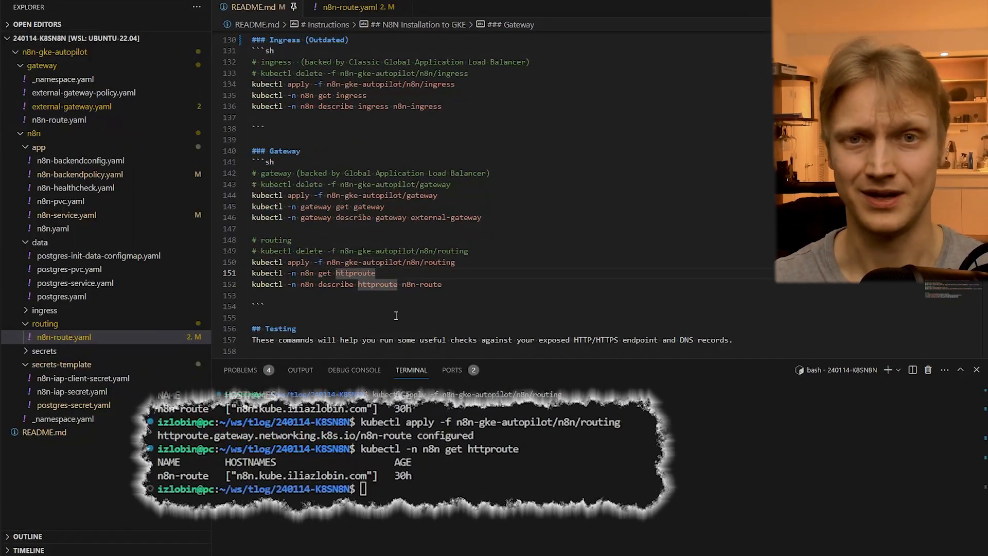
- Switch to the Cloud DNS zone in Google Cloud, view the form for adding a standard record set, and examine the n8n A record
{"action": "key", "text": "ctrl+Tab"}
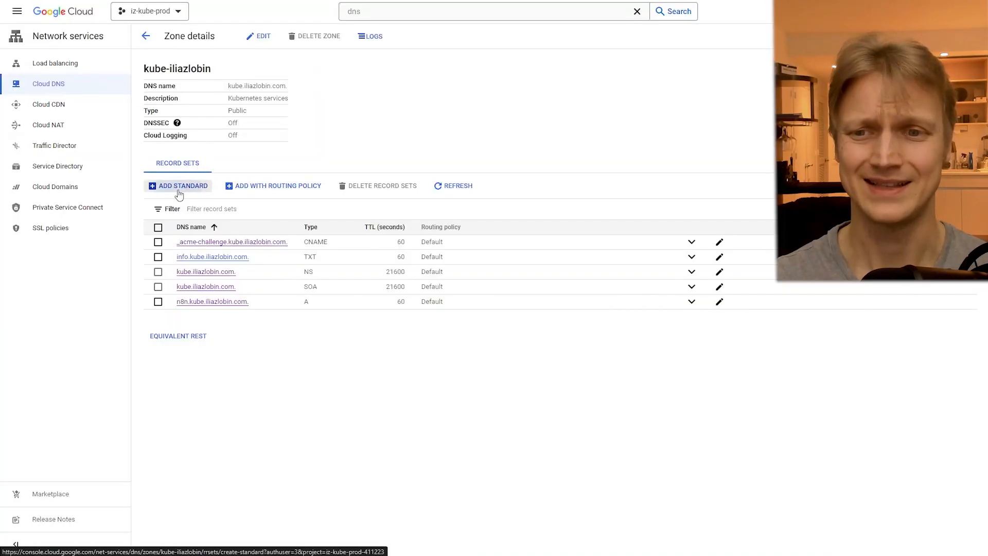
{"action": "left_click", "coordinate": [173, 190]}
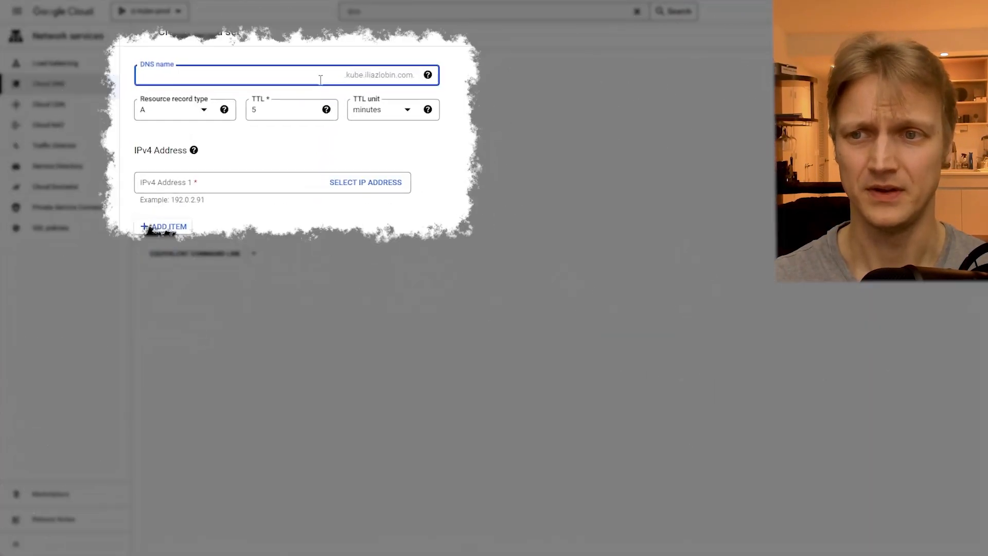
{"action": "left_click", "coordinate": [210, 198]}
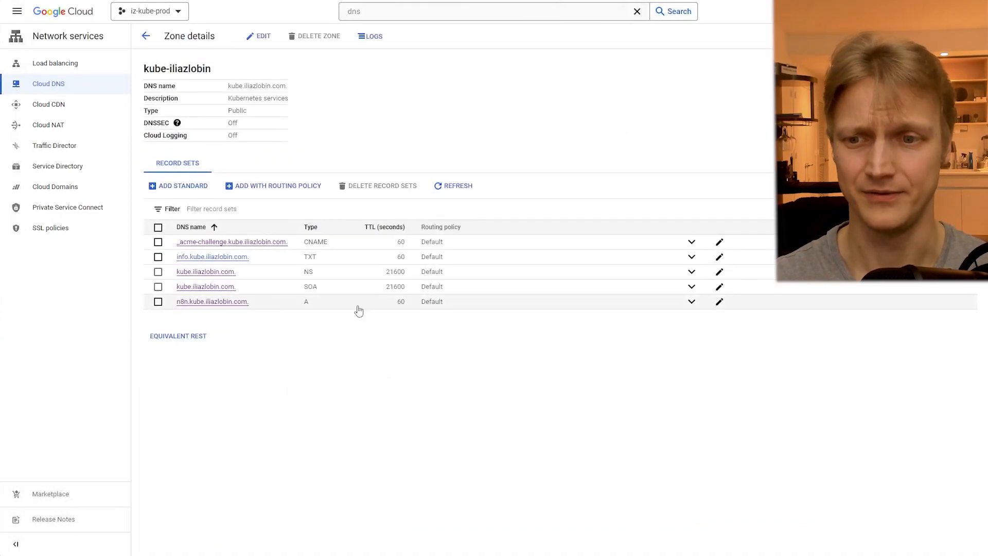
{"action": "left_click_drag", "start_coordinate": [358, 310], "coordinate": [176, 303]}
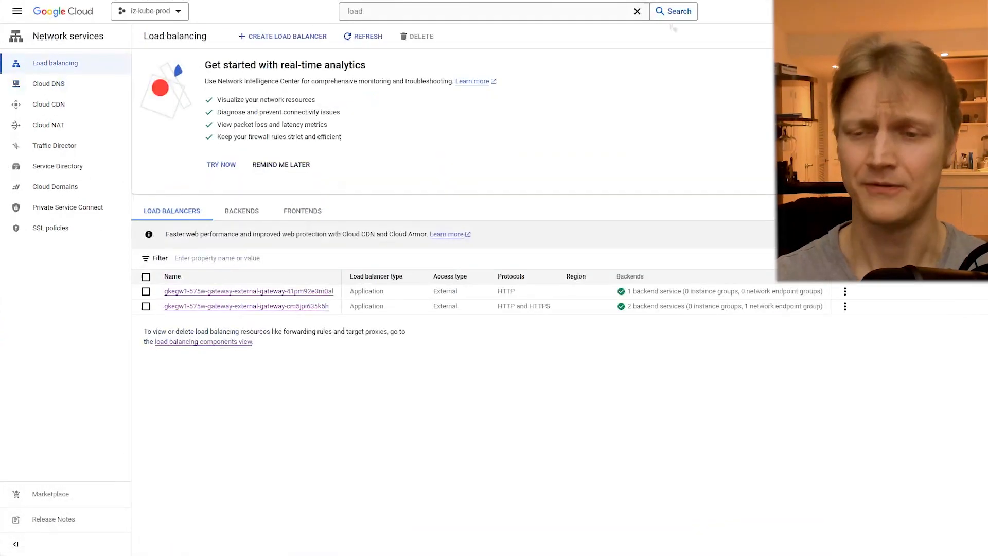
- Open the details of the external gateway's HTTP and HTTPS load balancer and compare its frontend IP with the DNS zone's record
{"action": "left_click", "coordinate": [255, 307]}
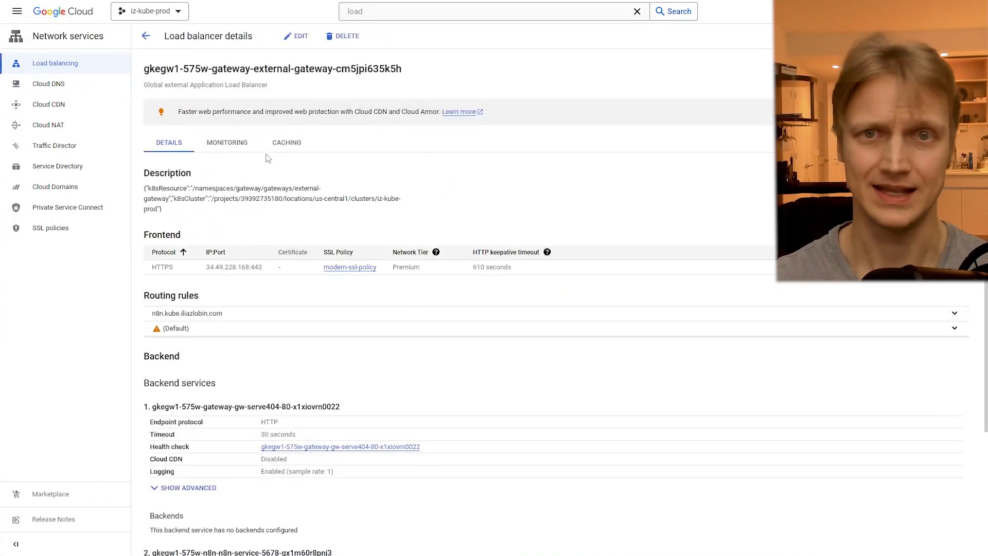
{"action": "left_click_drag", "start_coordinate": [207, 267], "coordinate": [247, 267]}
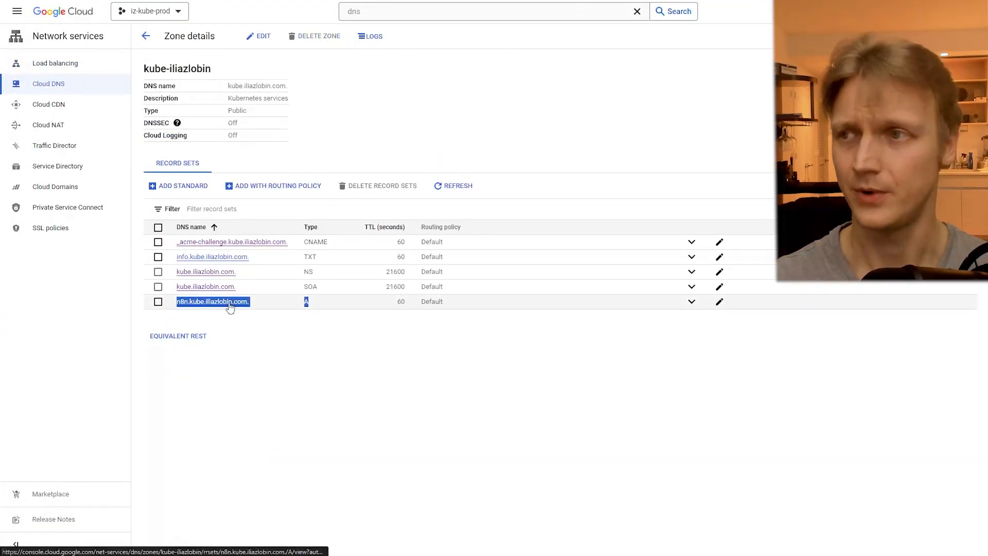
{"action": "left_click", "coordinate": [665, 92]}
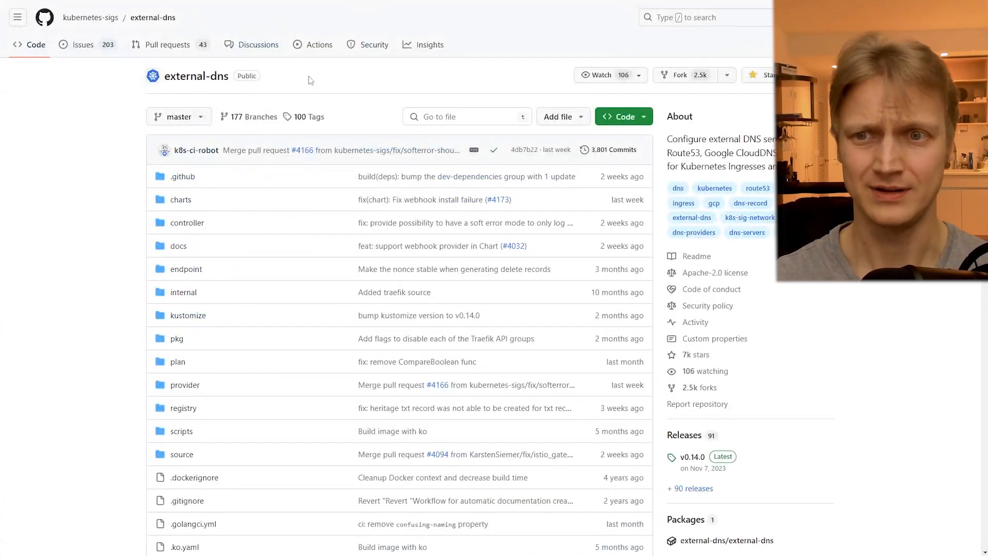
- Look at the kubernetes-sigs external-dns repository on GitHub as an option for managing DNS records
{"action": "left_click_drag", "start_coordinate": [310, 80], "coordinate": [163, 84]}
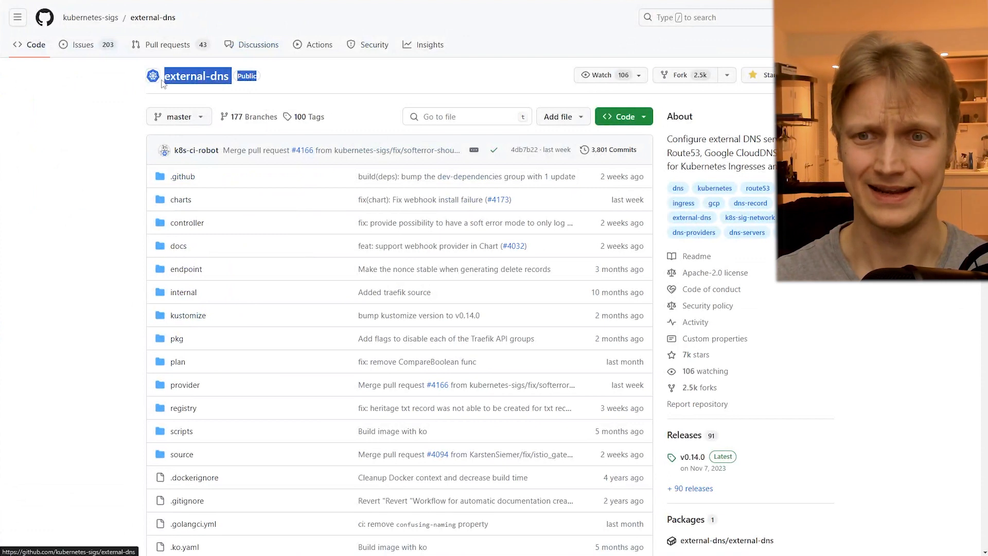
{"action": "left_click", "coordinate": [100, 177]}
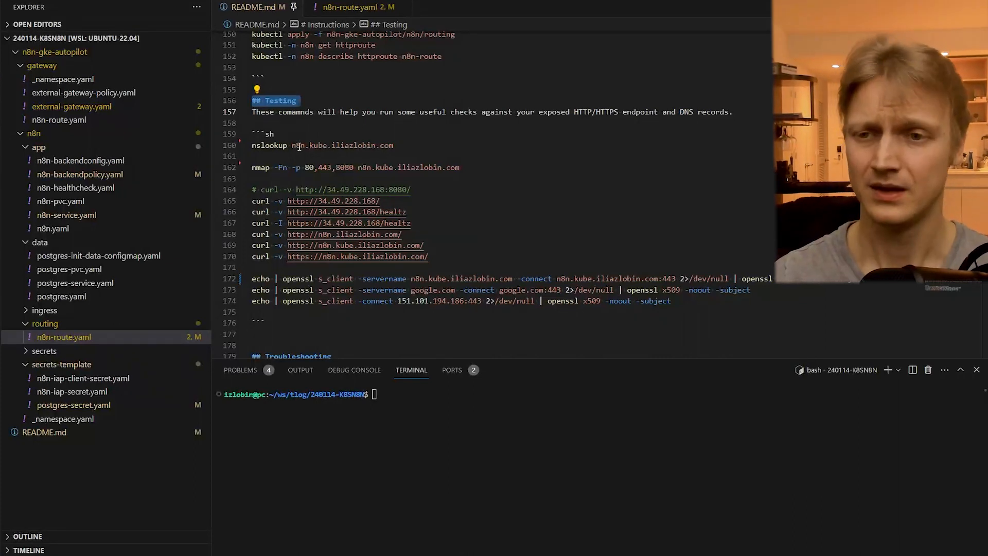
- Run the README's nslookup command from the Testing section for the n8n hostname and examine the resolved address
{"action": "left_click_drag", "start_coordinate": [292, 146], "coordinate": [394, 146]}
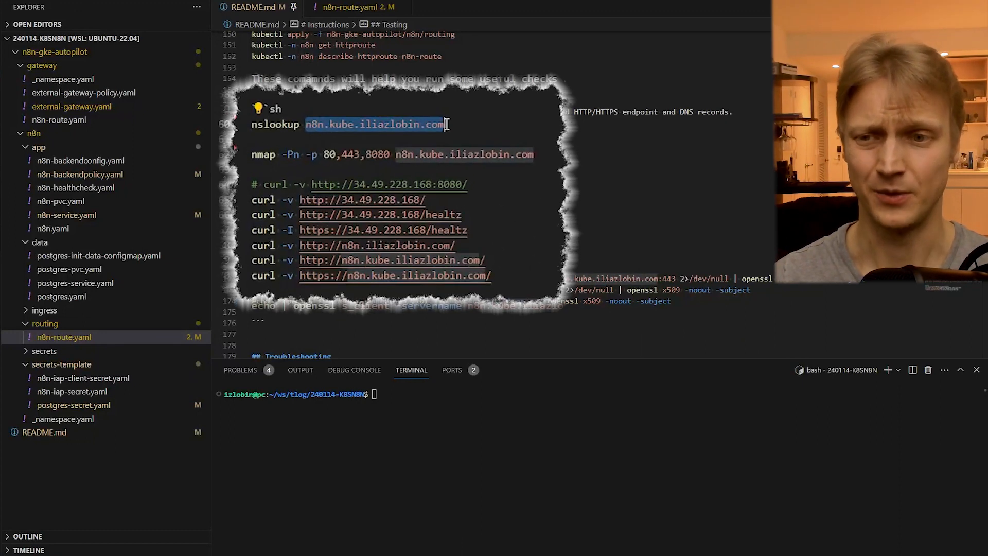
{"action": "left_click", "coordinate": [305, 140]}
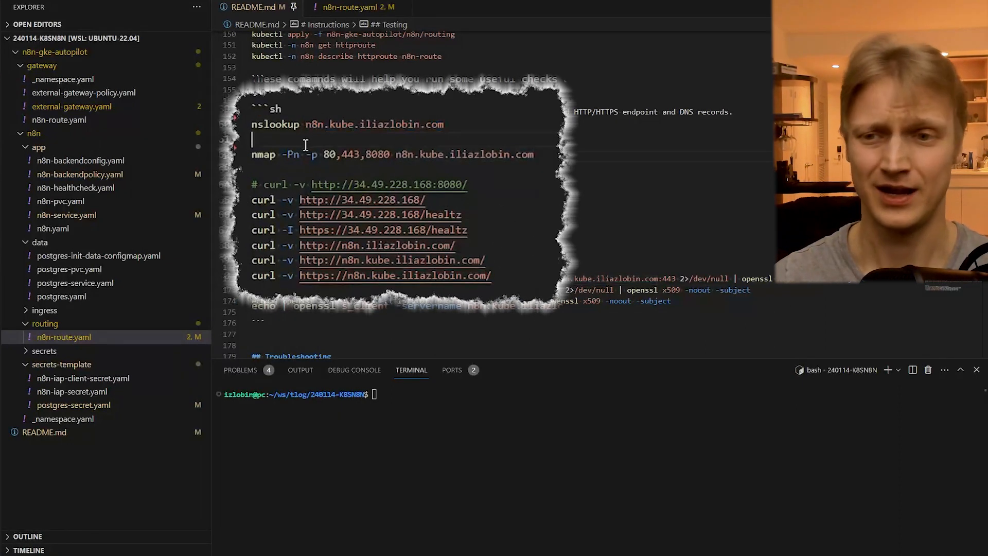
{"action": "triple_click", "coordinate": [283, 131]}
{"action": "key", "text": "ctrl+Return"}
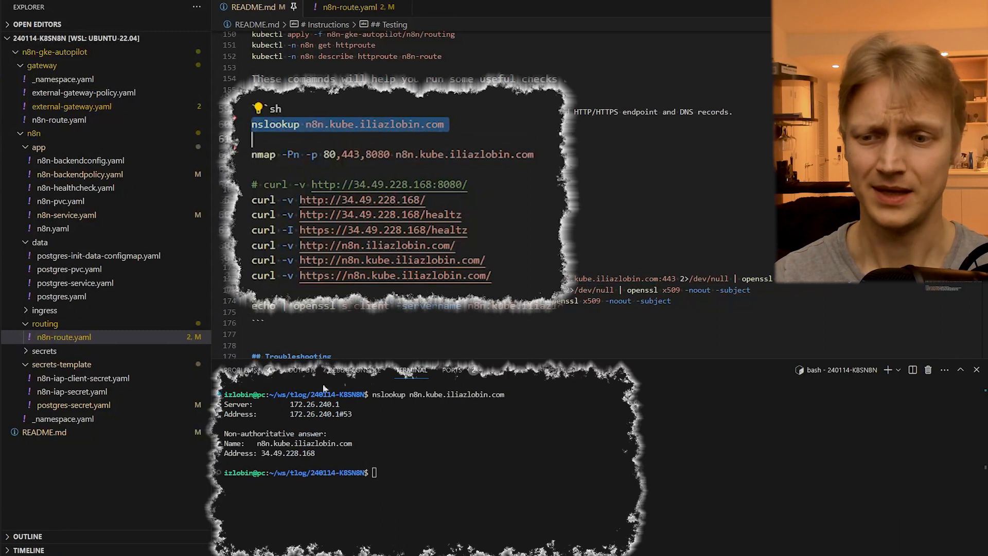
{"action": "left_click_drag", "start_coordinate": [261, 455], "coordinate": [316, 455]}
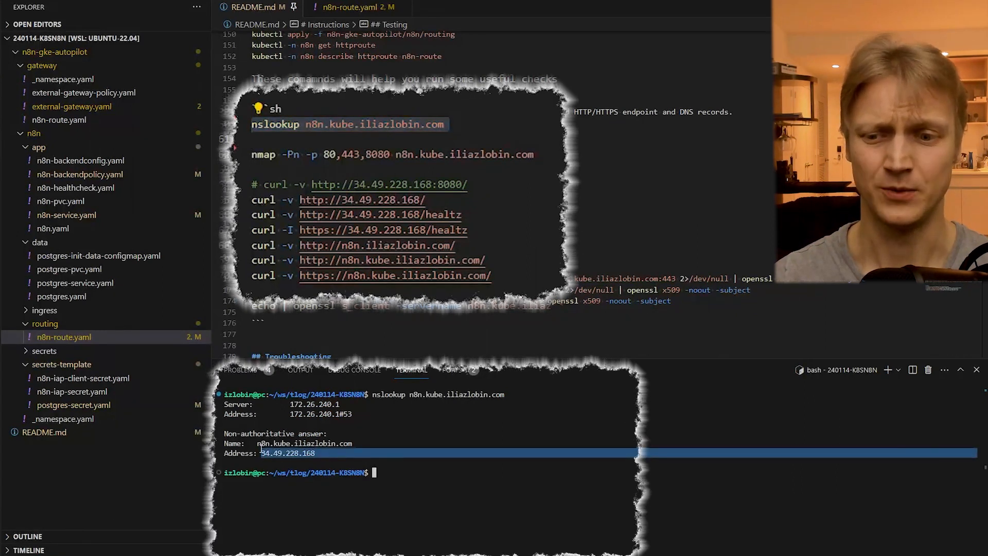
- Run the README's nmap scan of ports 80, 443 and 8080 on the n8n hostname and examine the port states
{"action": "left_click", "coordinate": [281, 156]}
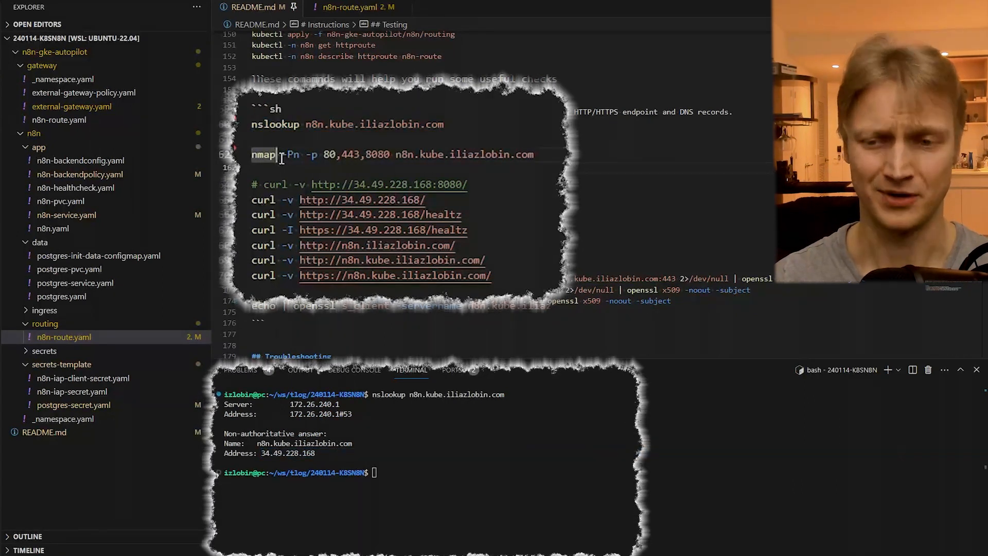
{"action": "key", "text": "ctrl+Return"}
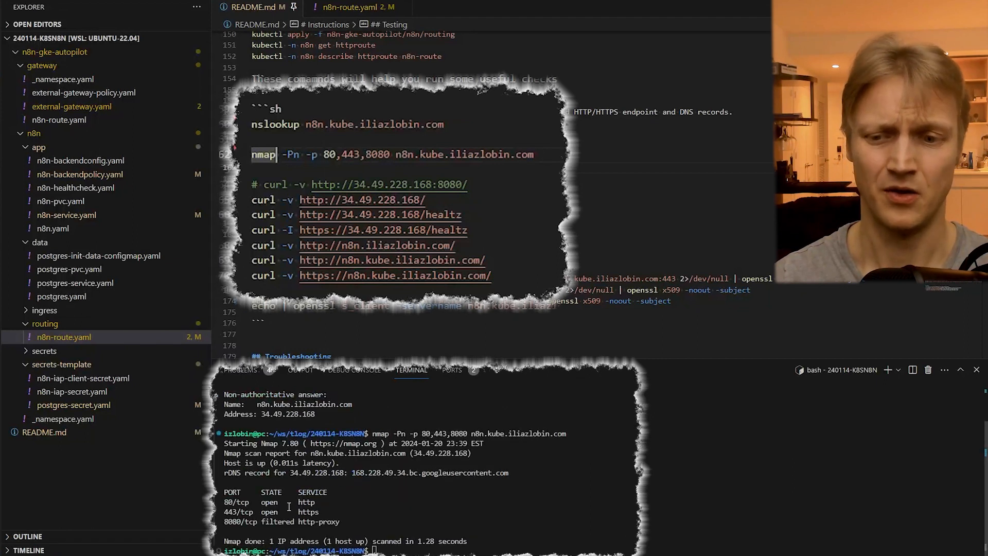
{"action": "left_click_drag", "start_coordinate": [323, 511], "coordinate": [224, 502]}
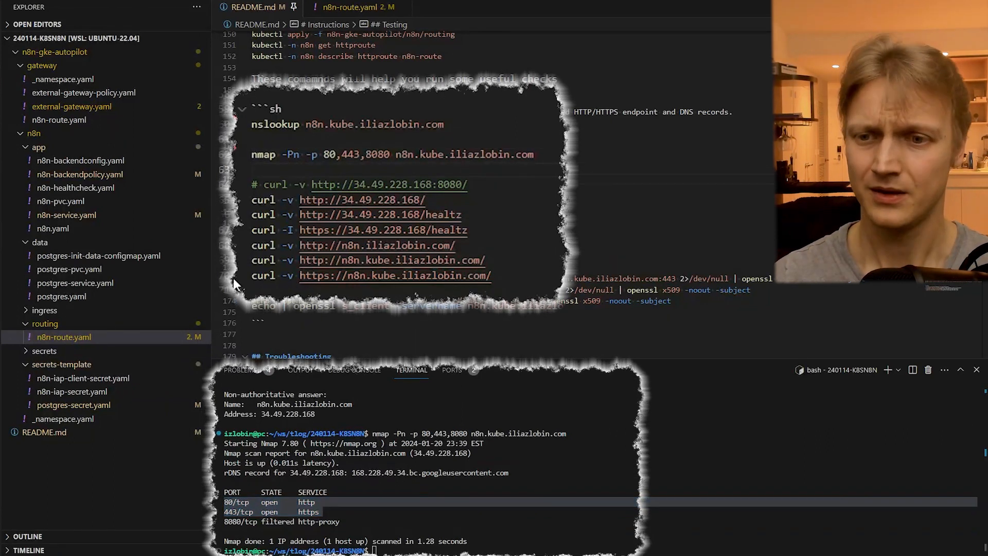
- Run the README's verbose curl request against the HTTPS address of the n8n kube hostname and examine the response
{"action": "left_click_drag", "start_coordinate": [237, 276], "coordinate": [273, 286]}
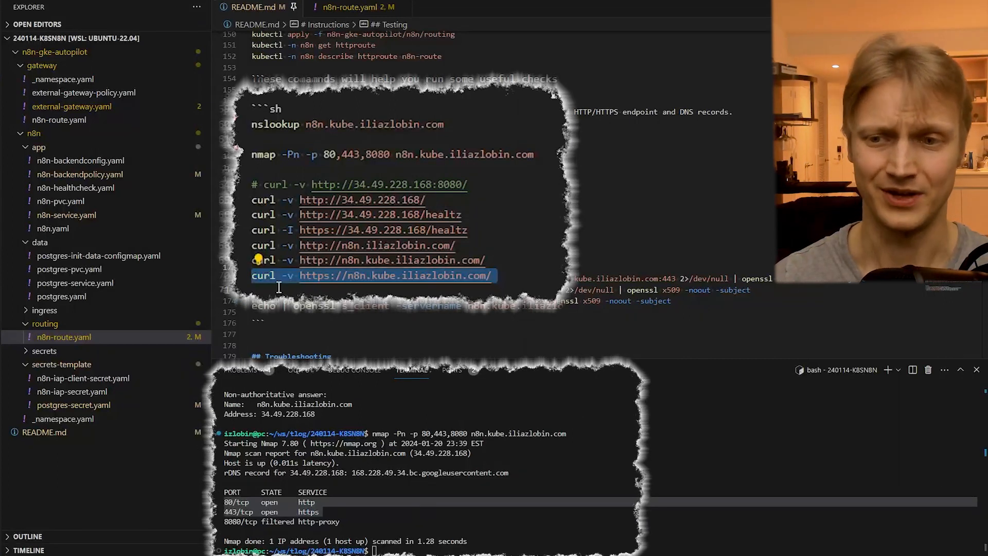
{"action": "key", "text": "Escape"}
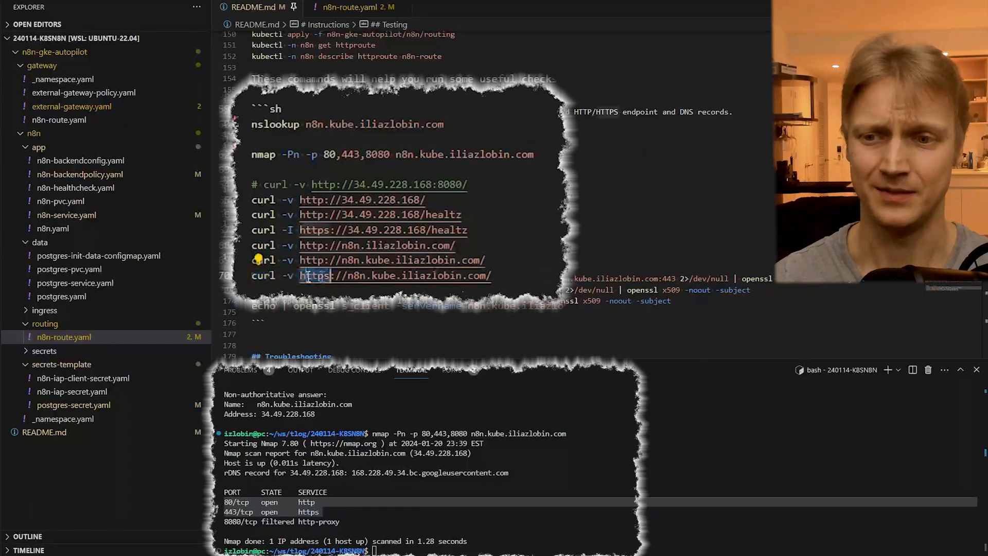
{"action": "left_click", "coordinate": [242, 273]}
{"action": "key", "text": "ctrl+Return"}
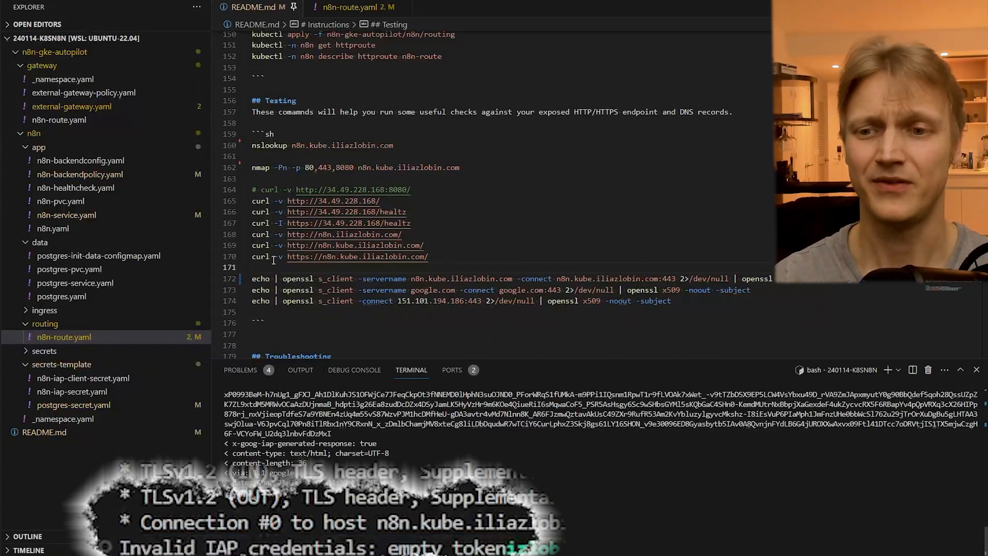
{"action": "left_click", "coordinate": [250, 256]}
{"action": "left_click", "coordinate": [275, 268]}
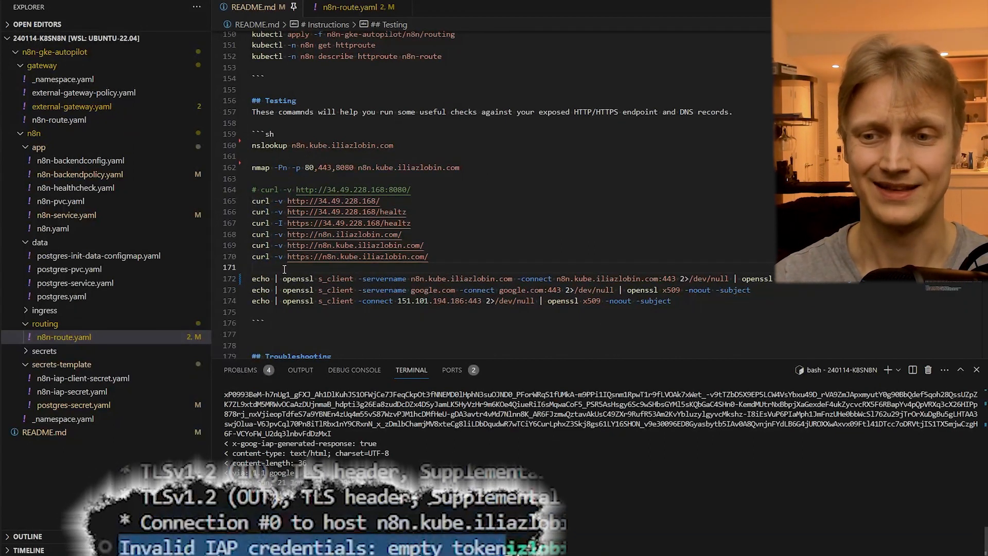
- Run the README's first openssl s_client check against the n8n hostname on port 443 and examine the certificate's subject
{"action": "left_click", "coordinate": [230, 278]}
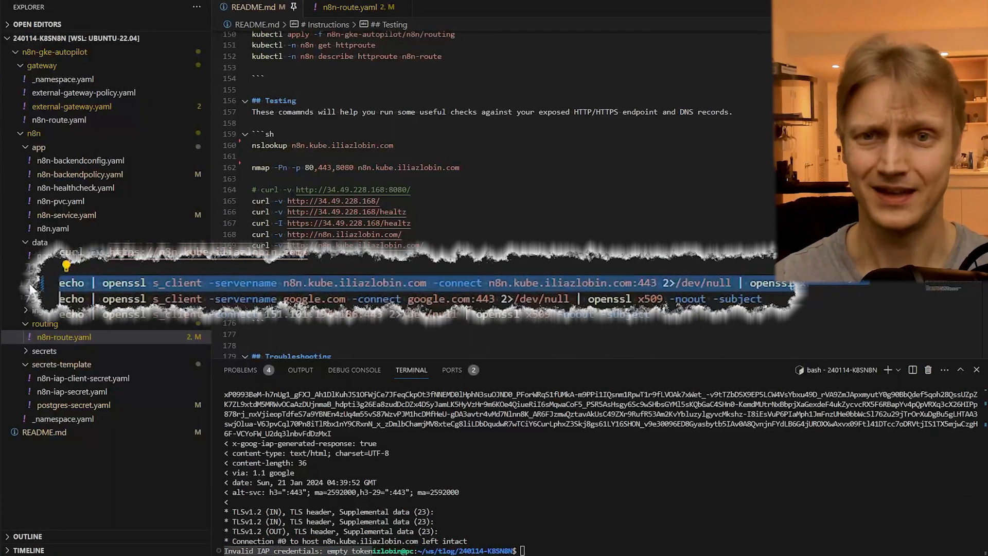
{"action": "key", "text": "ctrl+Return"}
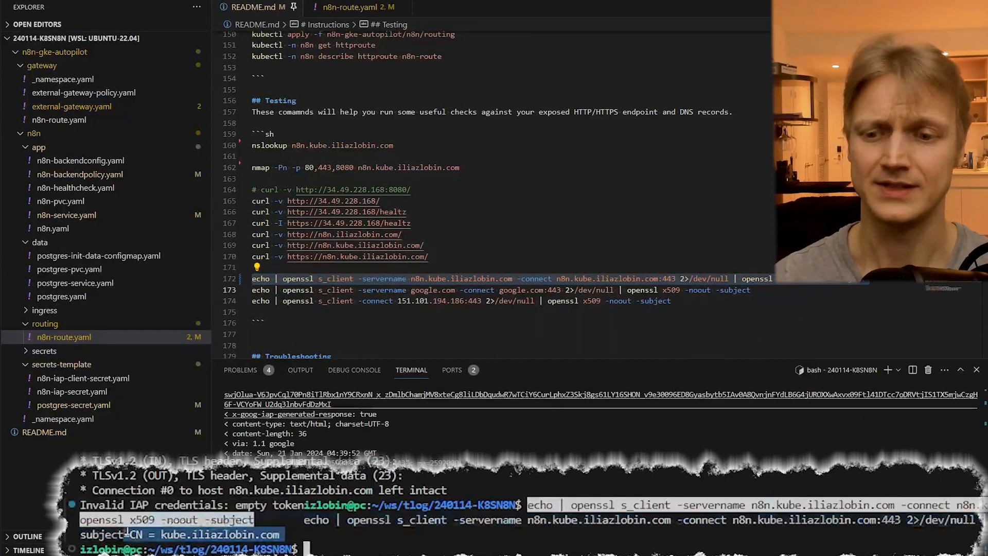
{"action": "left_click_drag", "start_coordinate": [161, 534], "coordinate": [280, 534]}
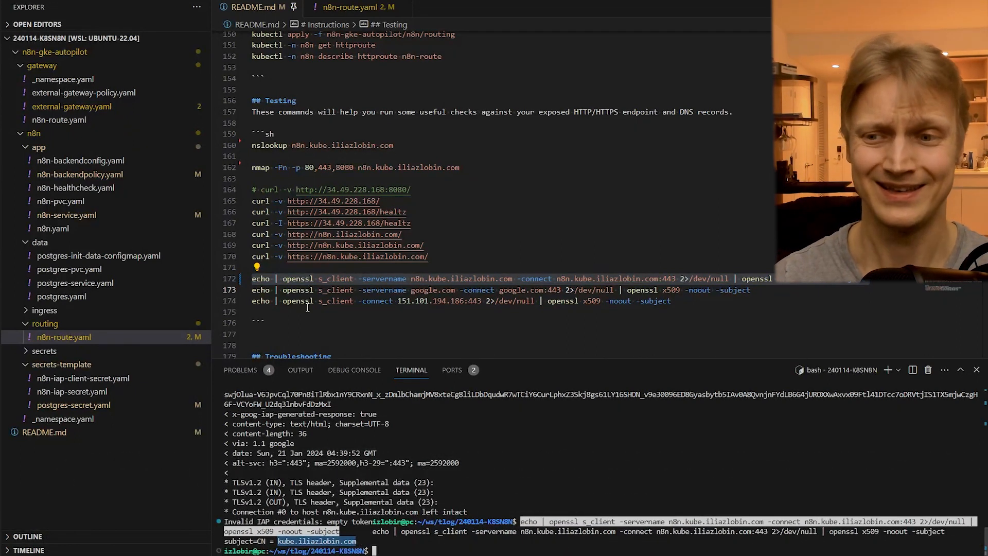
{"action": "left_click", "coordinate": [363, 266]}
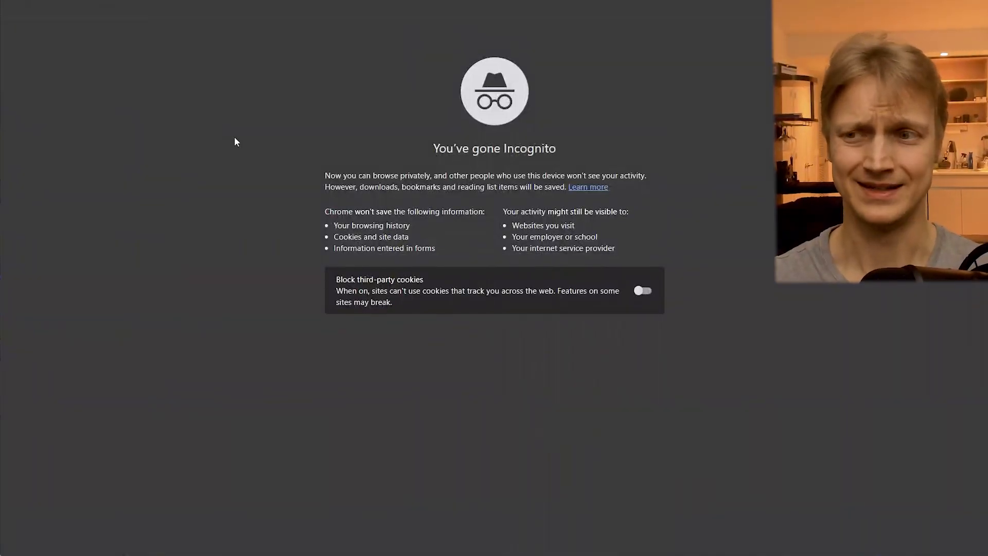
- Open the self-hosted n8n site in the Incognito window to test its IAP-protected access
{"action": "left_click", "coordinate": [210, 17]}
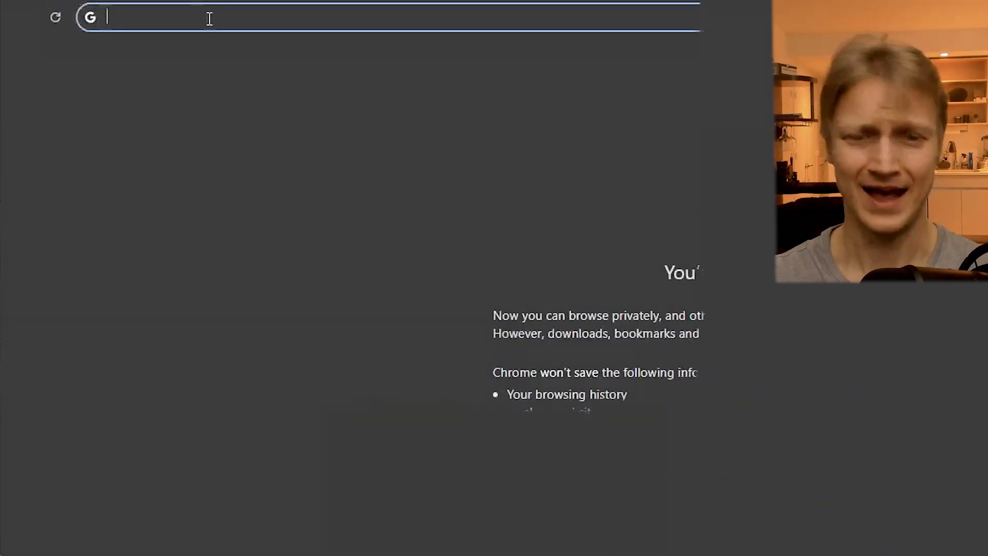
{"action": "type", "text": "n8n"}
{"action": "left_click", "coordinate": [353, 179]}
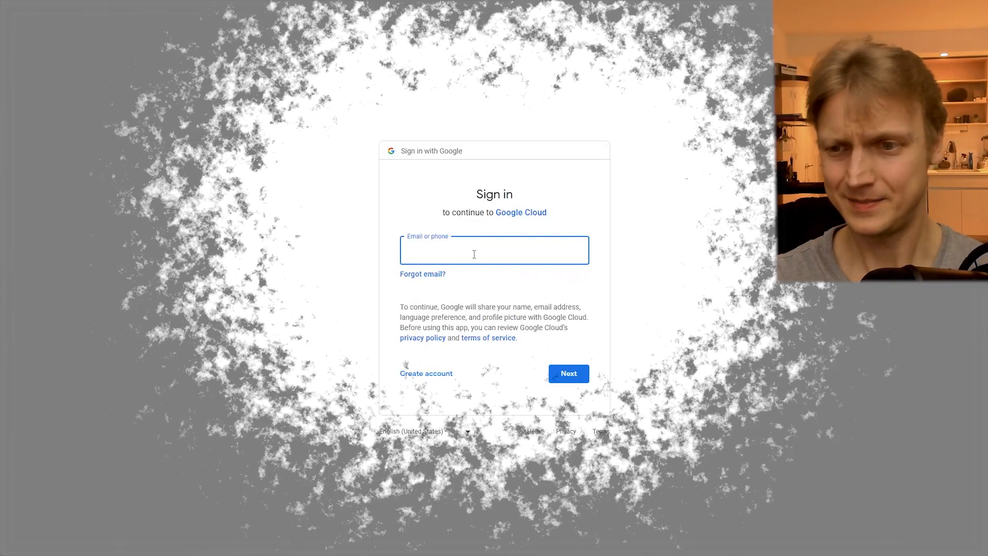
- Sign in to Google Cloud by filling in the admin account's saved e-mail and account password
{"action": "left_click", "coordinate": [474, 253]}
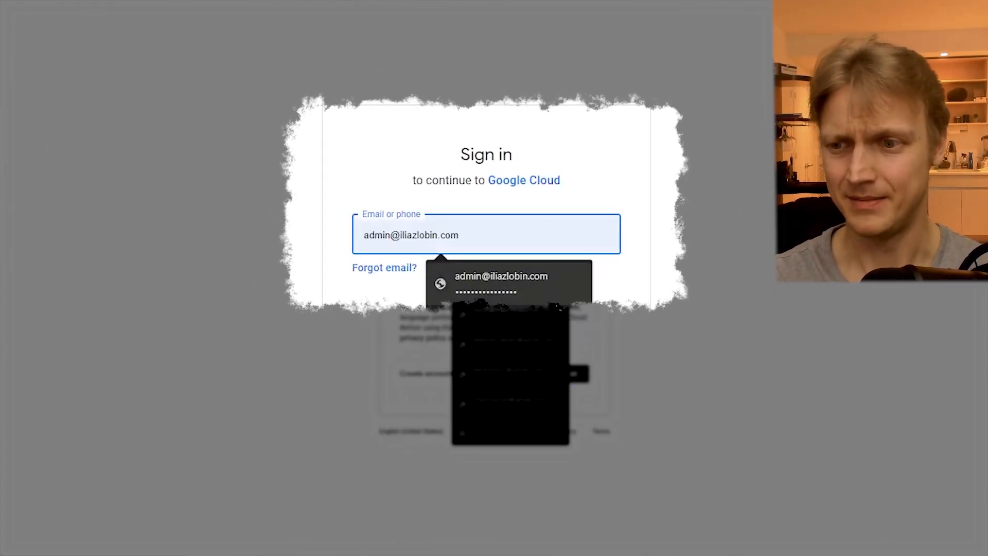
{"action": "left_click", "coordinate": [524, 275]}
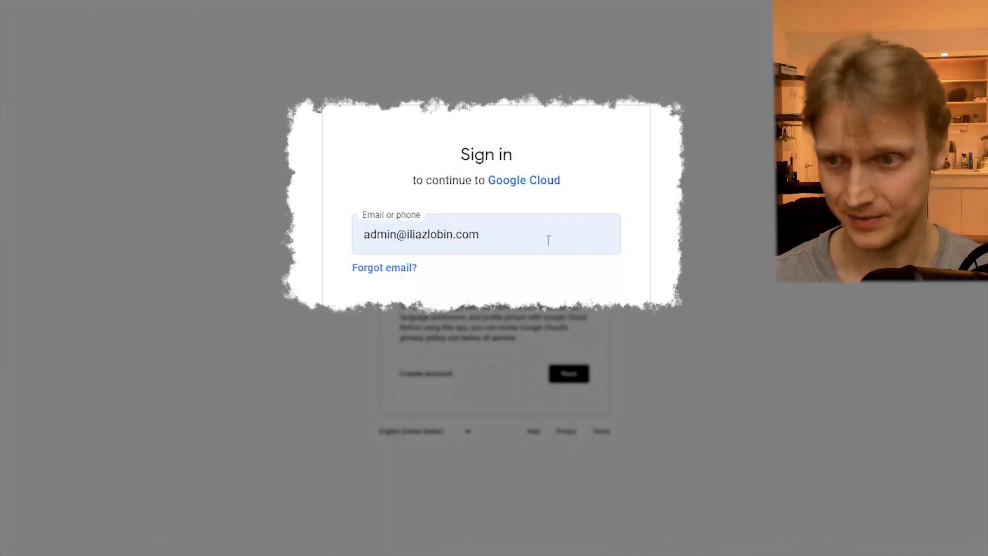
{"action": "left_click", "coordinate": [539, 235]}
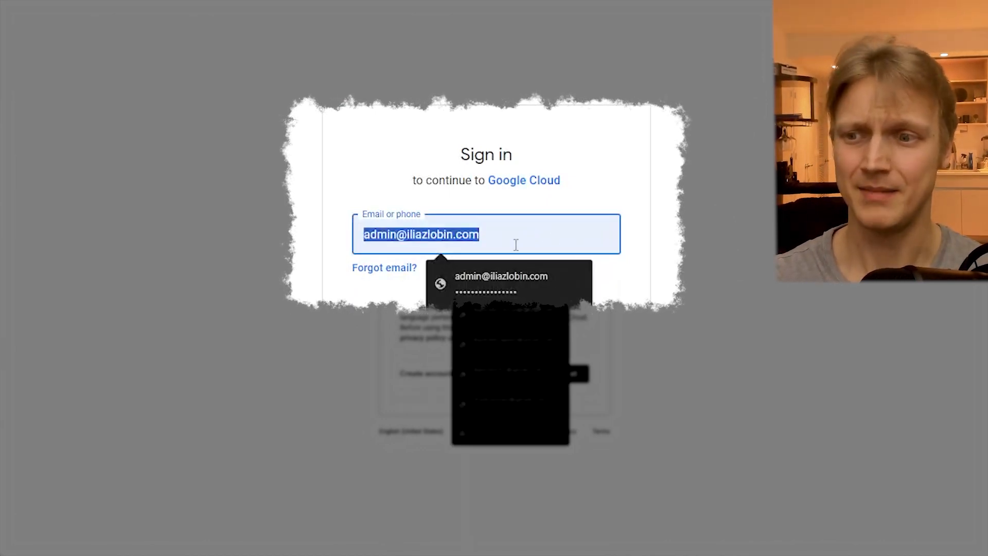
{"action": "left_click", "coordinate": [541, 289]}
{"action": "key", "text": "Return"}
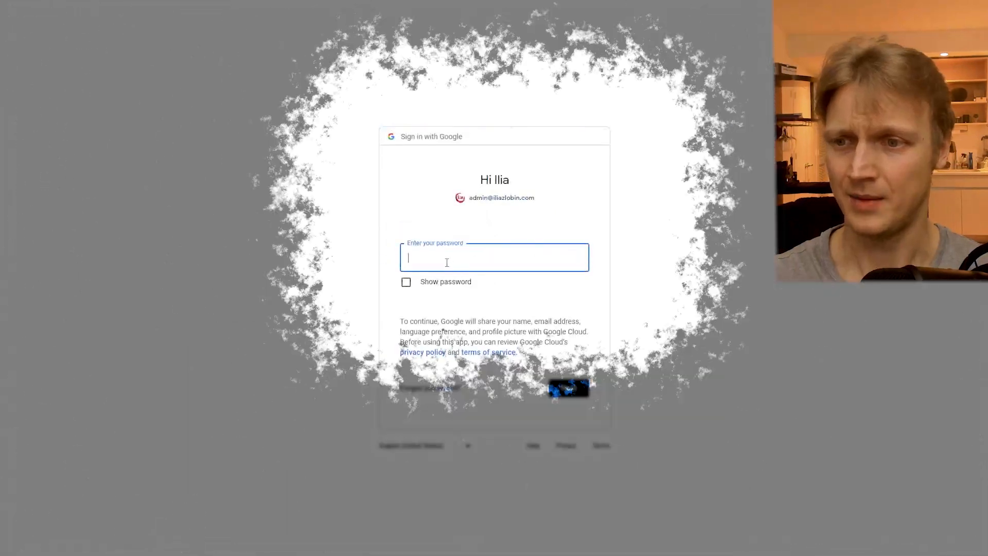
{"action": "left_click", "coordinate": [447, 262]}
{"action": "left_click", "coordinate": [520, 300]}
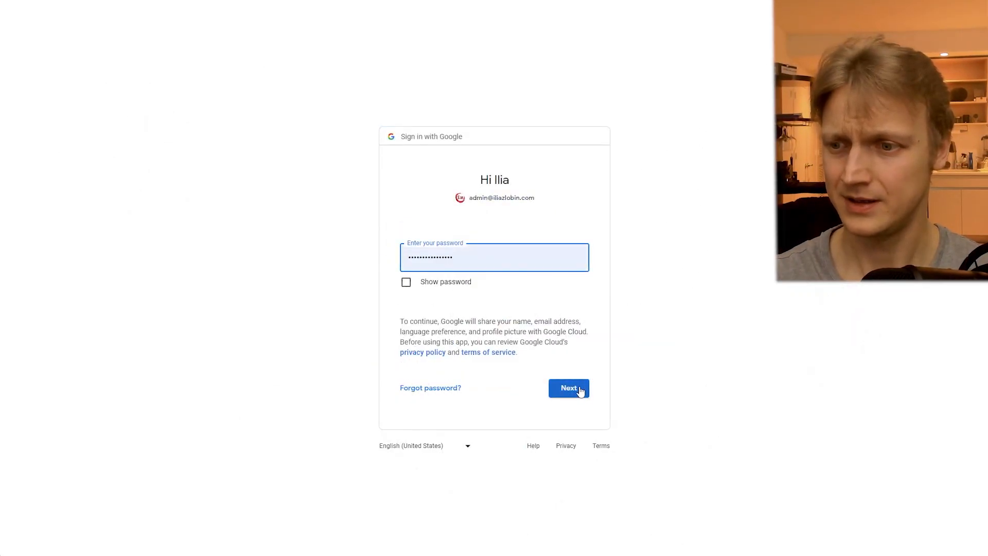
{"action": "left_click", "coordinate": [569, 387]}
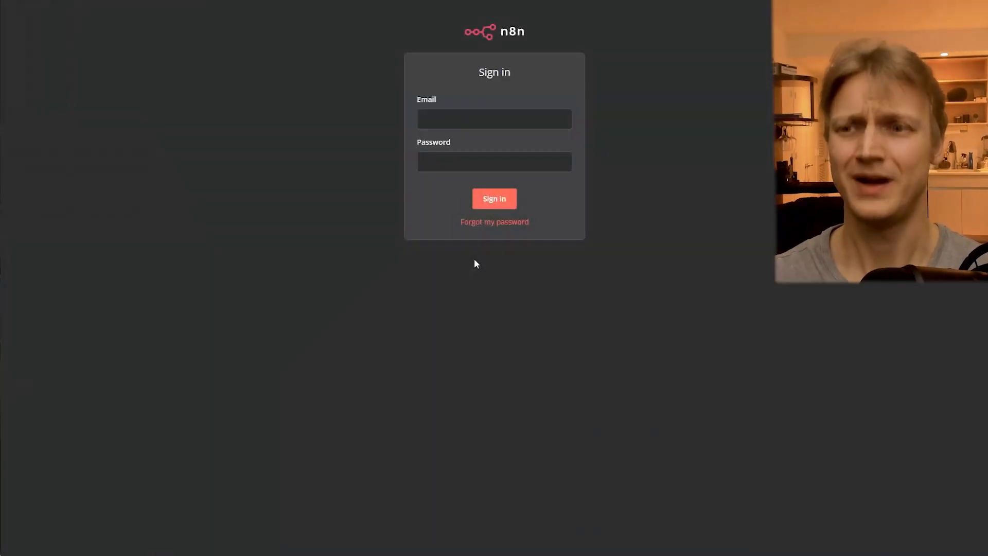
- Sign in to n8n by filling in the saved admin e-mail and password
{"action": "left_click", "coordinate": [500, 119]}
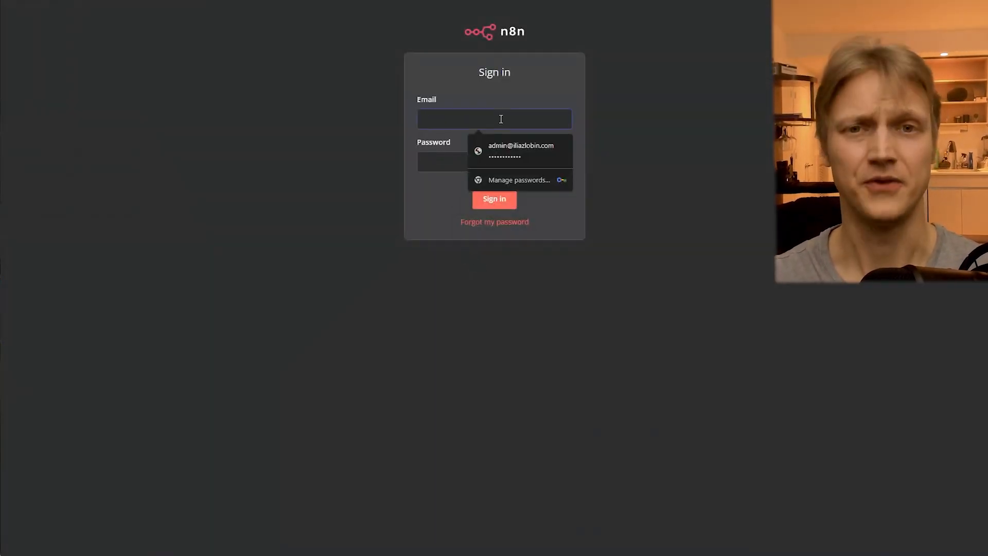
{"action": "left_click", "coordinate": [364, 137]}
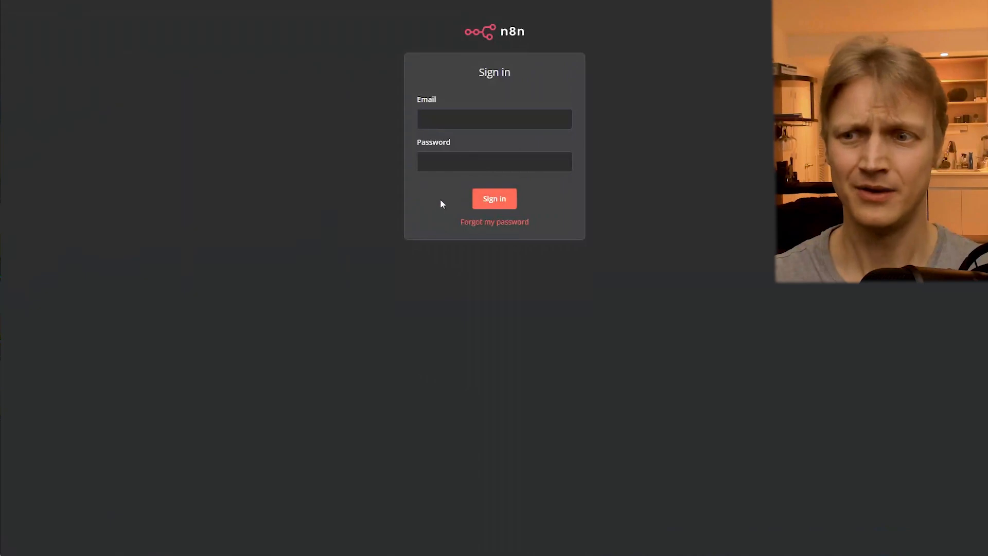
{"action": "left_click", "coordinate": [474, 122]}
{"action": "left_click", "coordinate": [517, 156]}
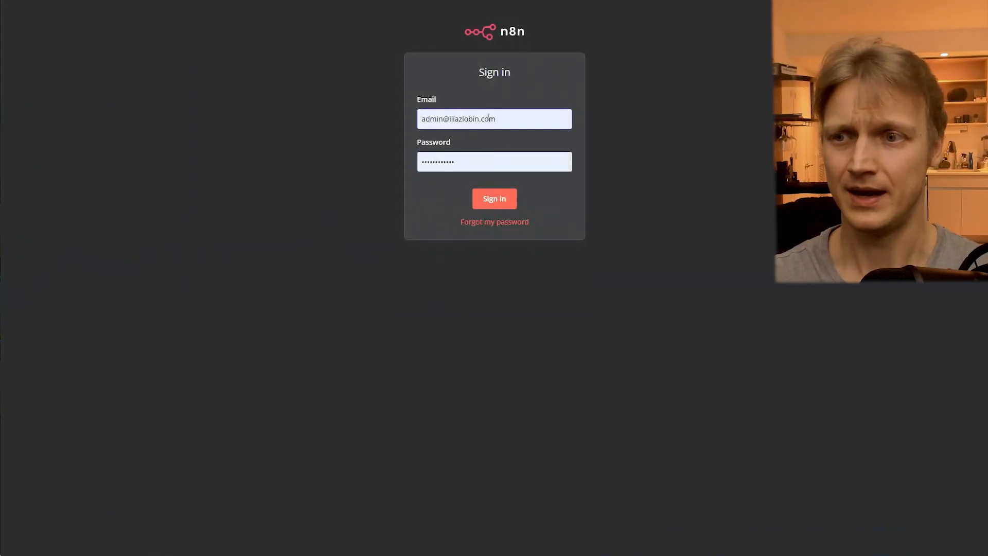
{"action": "triple_click", "coordinate": [507, 122]}
{"action": "left_click", "coordinate": [507, 121]}
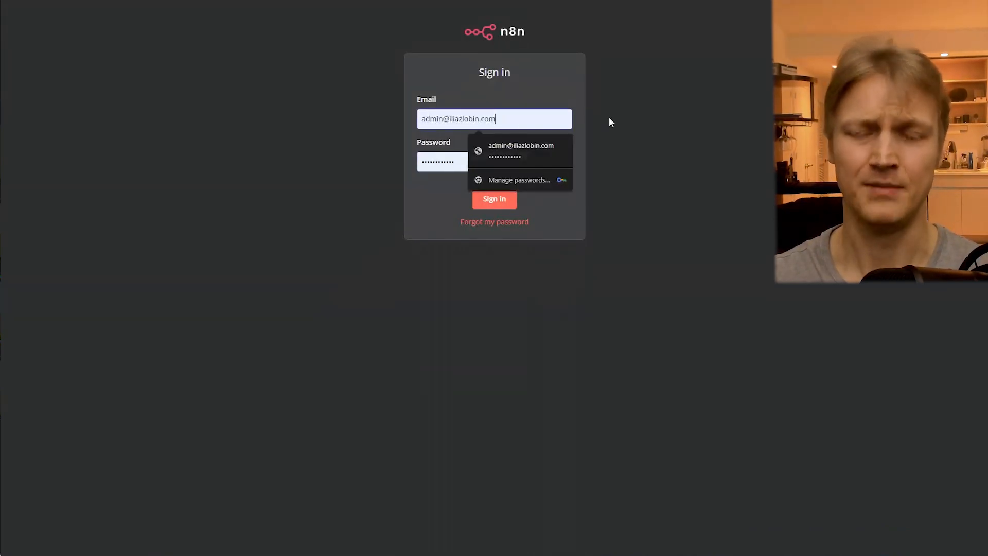
{"action": "left_click", "coordinate": [610, 122]}
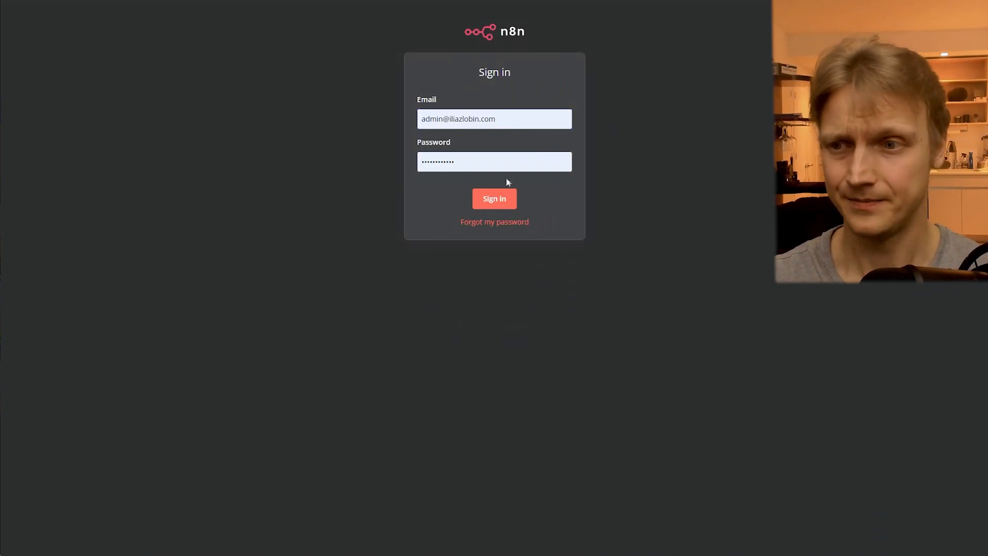
{"action": "left_click", "coordinate": [500, 205]}
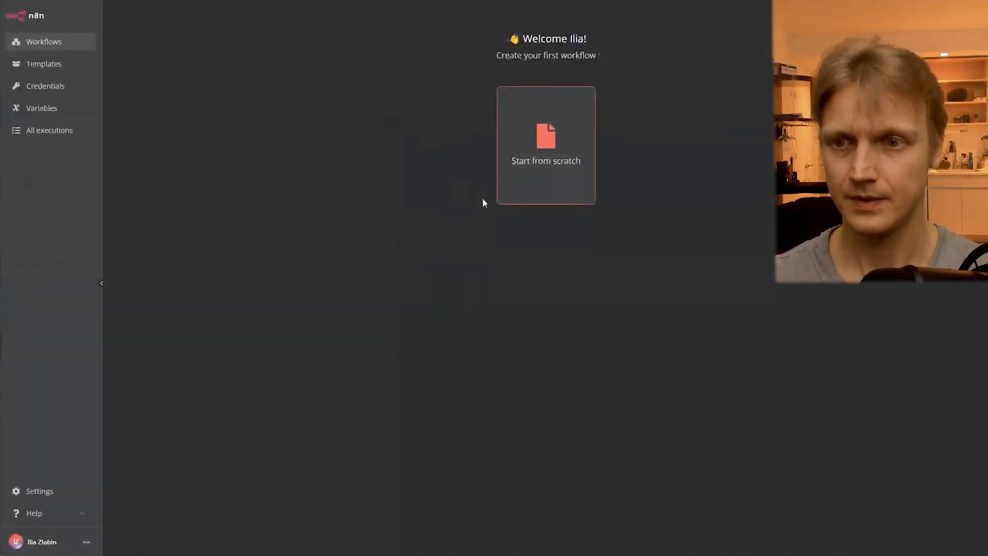
- Open the n8n workflow templates
{"action": "left_click", "coordinate": [45, 63]}
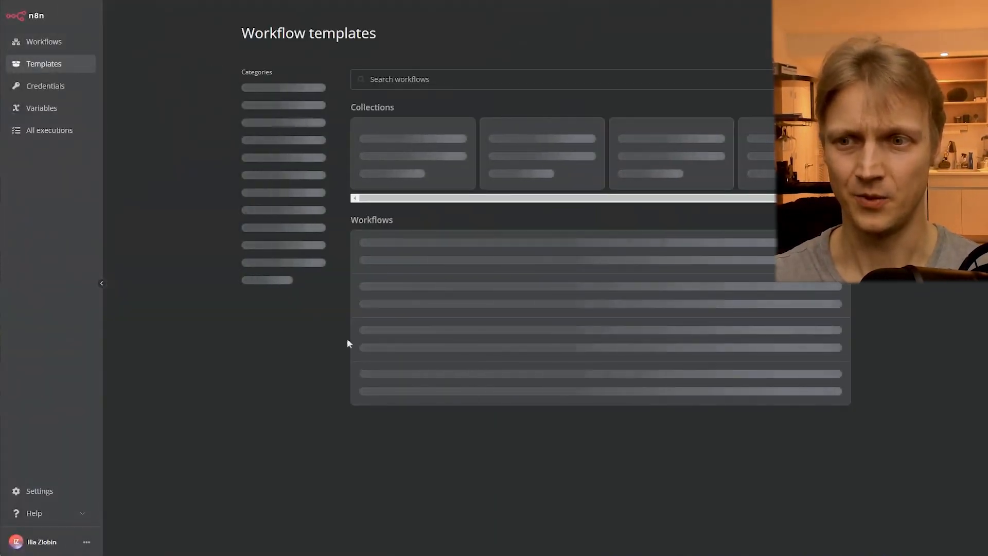